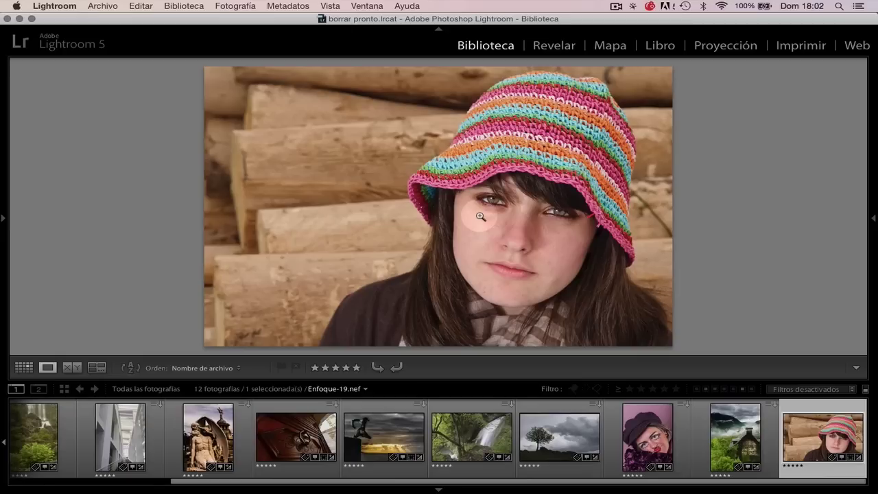
- Open the wooden door photo Enfoque-9.nef in Revelar and neutralise its white balance from the pale stone wall, giving Temperatura 4450 and Matiz 0
left_click(309, 438)
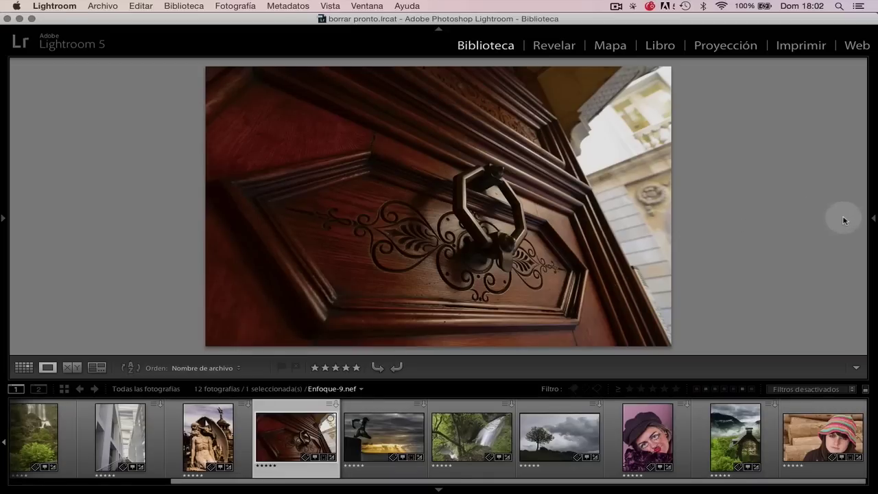
key("d")
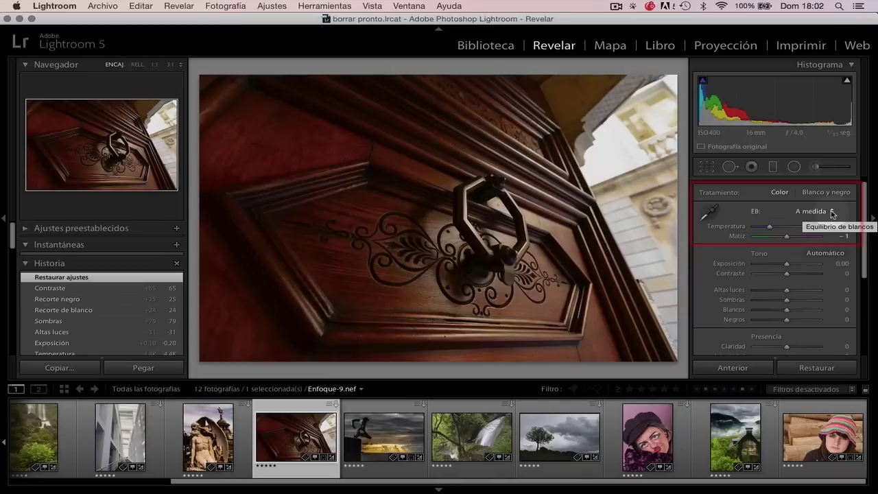
left_click(711, 213)
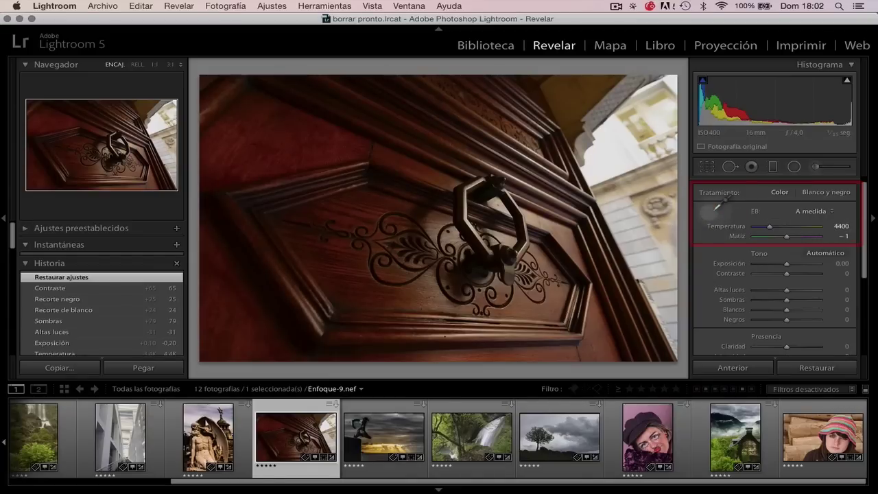
left_click(623, 214)
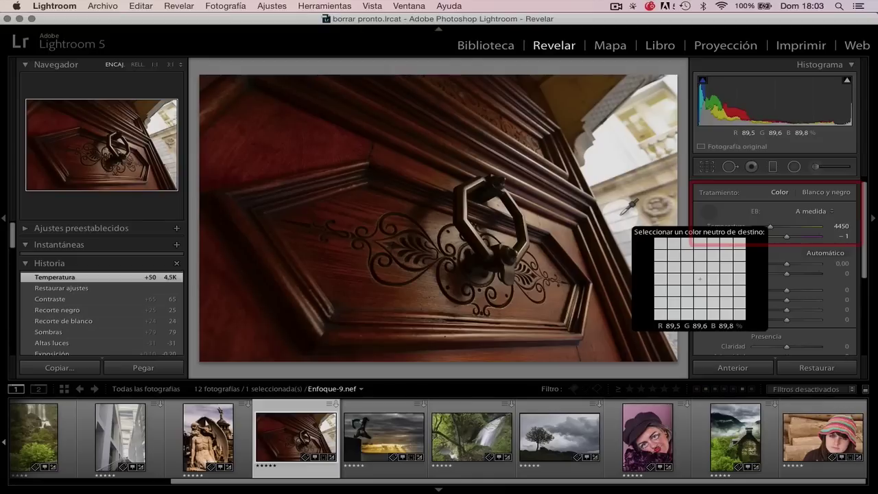
left_click(625, 220)
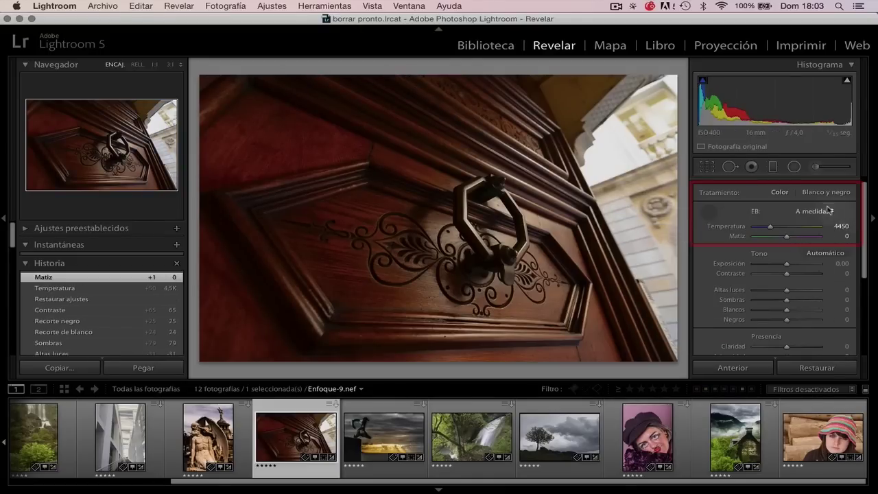
left_click(720, 209)
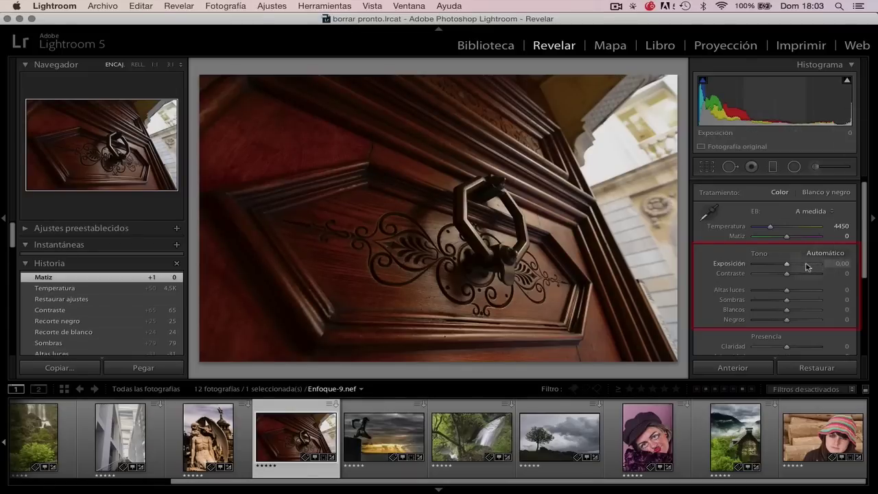
- Set the door photo's tone to Exposición -0,20, Contraste +43, Altas luces -19, Sombras +100, Blancos -3 and Negros +23
left_click_drag(789, 266, 781, 293)
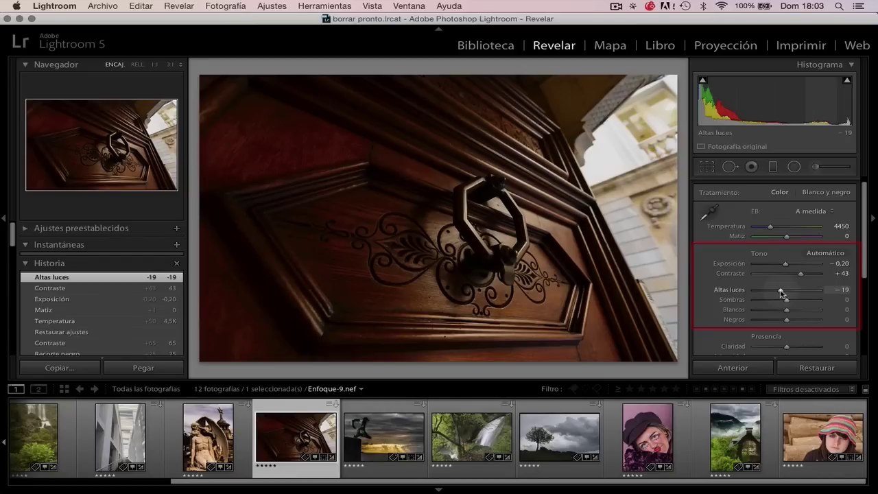
mouse_move(786, 301)
left_mouse_down()
mouse_move(821, 303)
mouse_move(786, 313)
left_mouse_up()
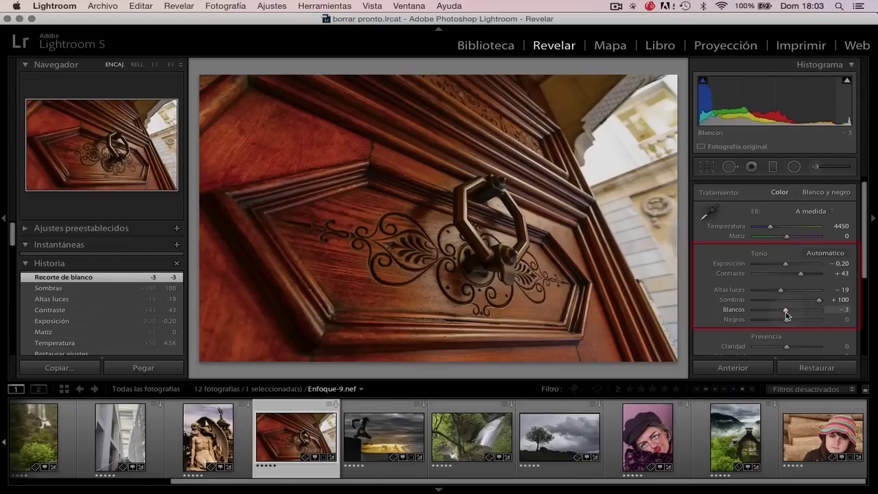
left_click_drag(786, 319, 796, 323)
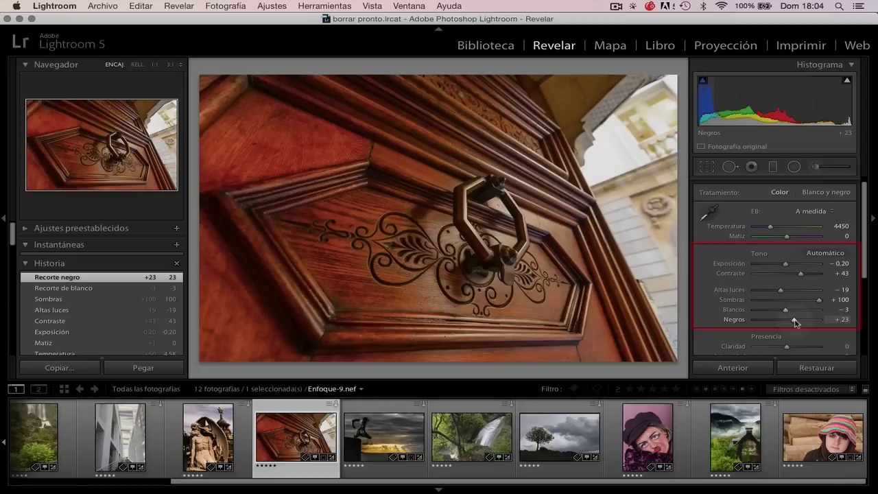
- Adjust the photo's presence by setting Saturación to 0 and Claridad to +55
scroll(795, 322, "down", 2)
left_click_drag(794, 322, 788, 326)
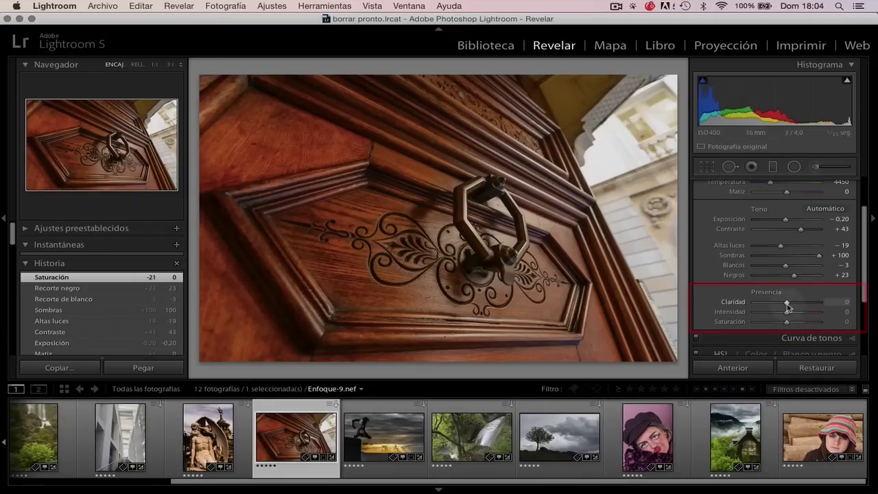
left_click_drag(788, 306, 805, 302)
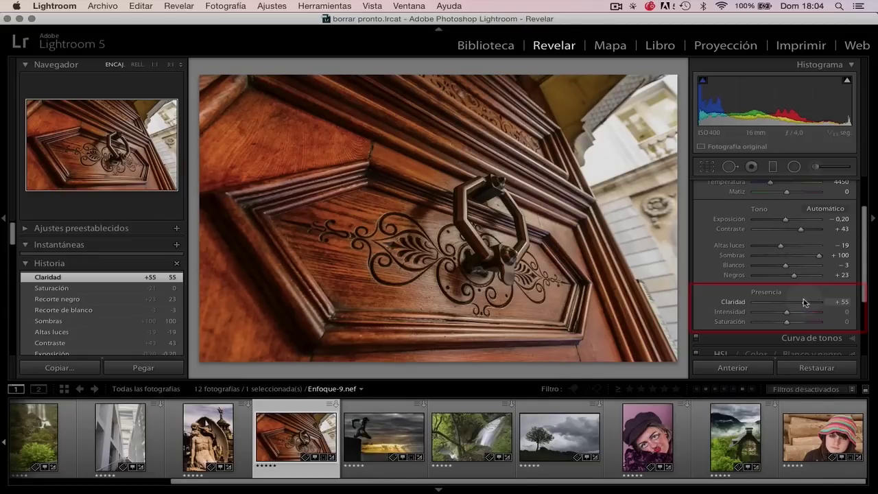
- Expand the Detalle settings and reduce the capture sharpening to Cantidad 11, Radio 0,5, Detalle 0 and Máscara 0
left_click_drag(865, 272, 861, 325)
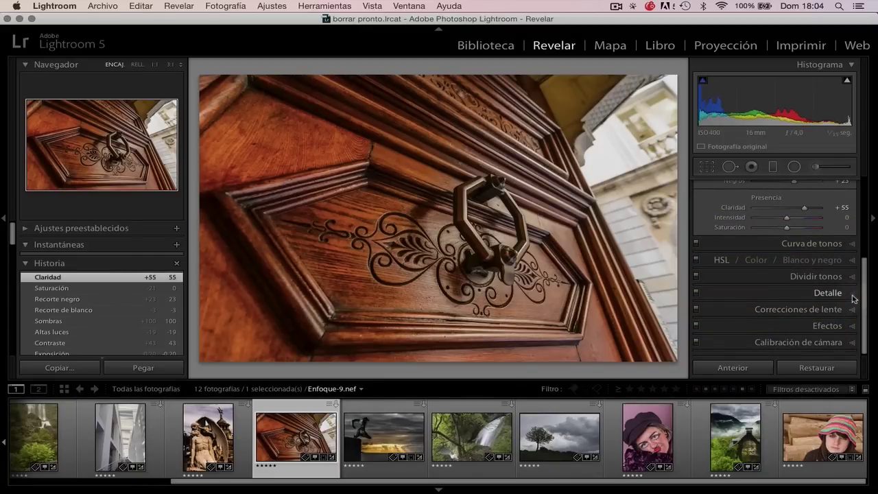
left_click(853, 298)
left_click_drag(805, 233, 755, 249)
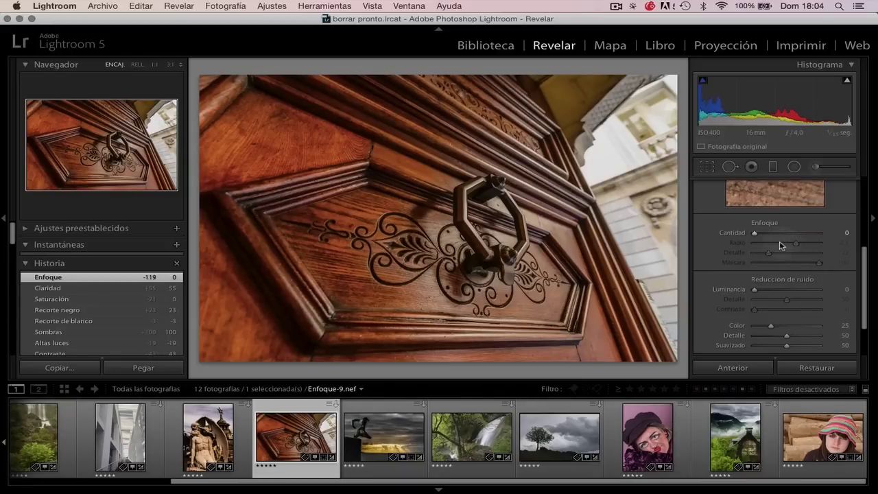
left_click_drag(754, 233, 731, 253)
left_click_drag(819, 261, 730, 269)
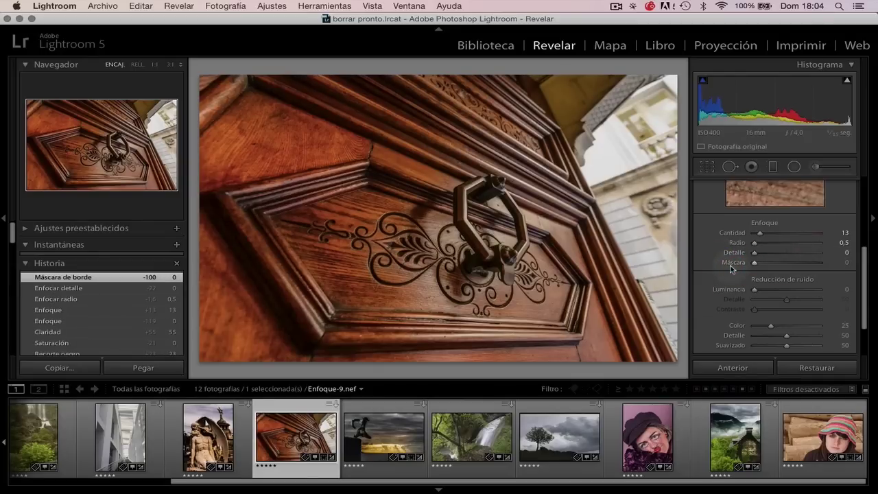
left_click(760, 234, "alt")
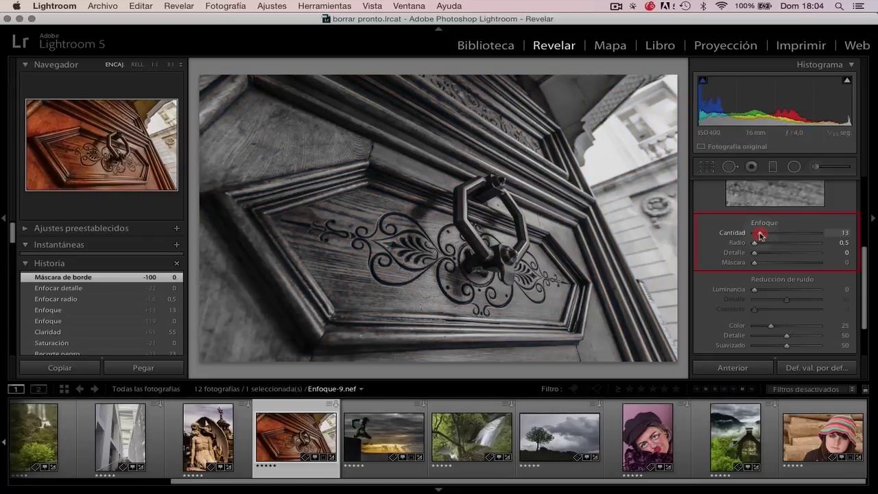
mouse_move(759, 234)
left_mouse_down()
mouse_move(804, 232)
mouse_move(759, 234)
left_mouse_up()
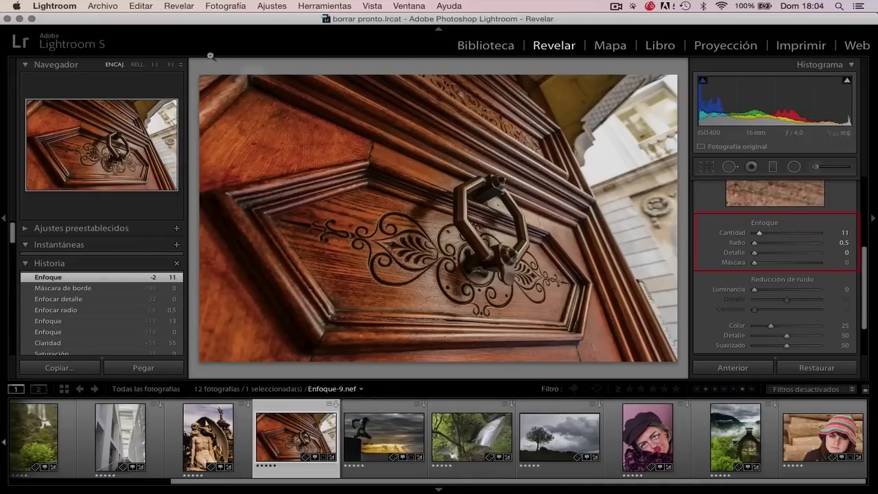
- At 1:1 on the carved scroll below the knocker, set Enfoque to Cantidad 106, Radio 1,7, Detalle 14 and Máscara 70
left_click(156, 65)
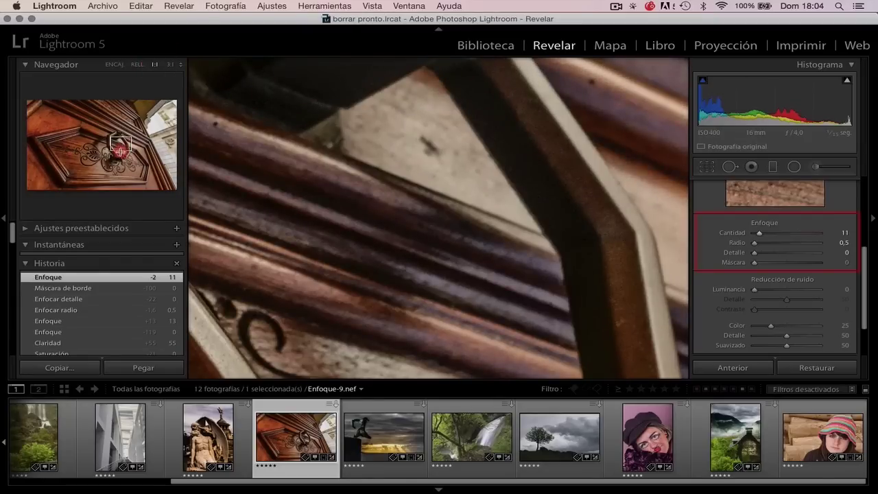
left_click_drag(120, 153, 109, 168)
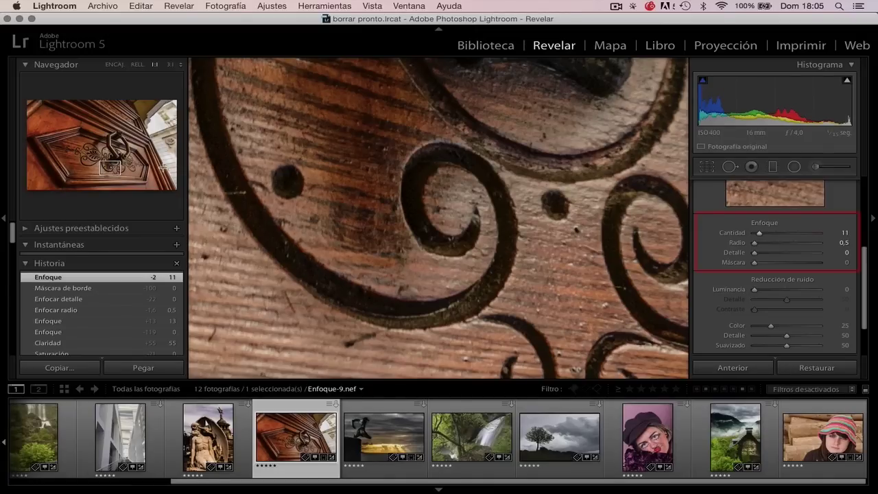
key("alt")
left_click_drag(758, 235, 787, 246)
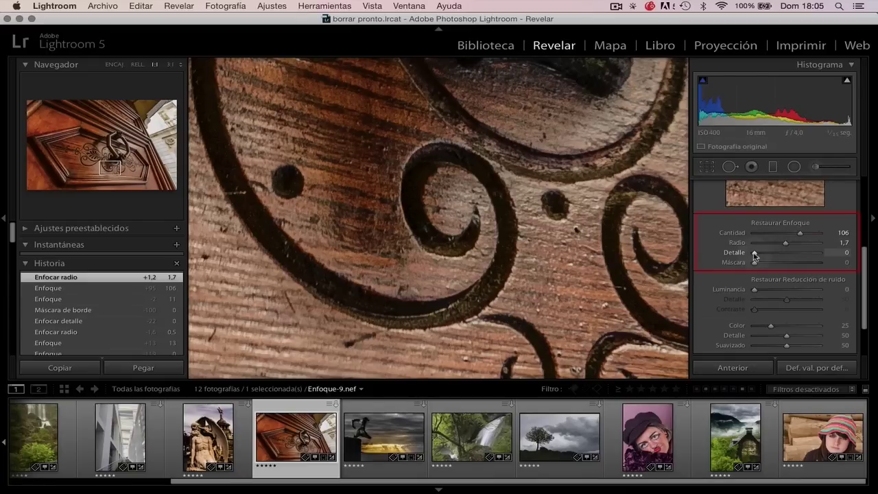
left_click(755, 253, "alt")
left_click_drag(754, 254, 800, 264)
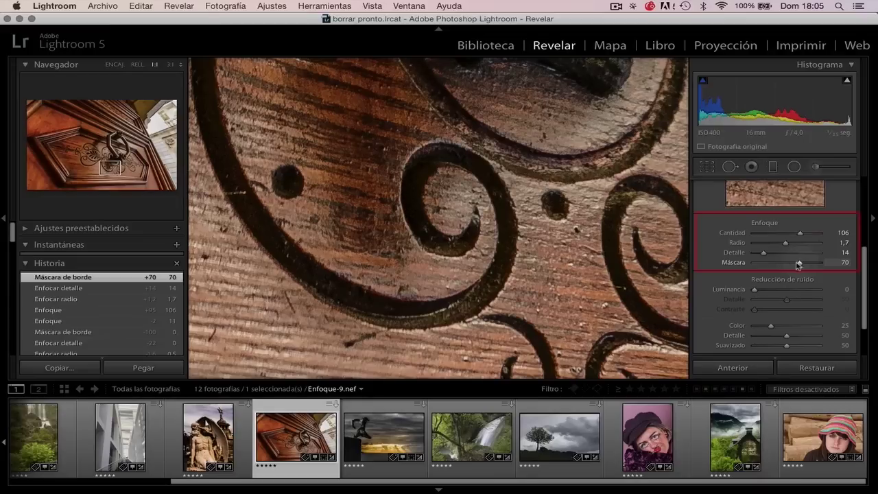
- Compare the carving with and without the Detalle adjustments by switching them off and on twice, leaving them enabled
left_click_drag(867, 274, 862, 231)
left_click(695, 198)
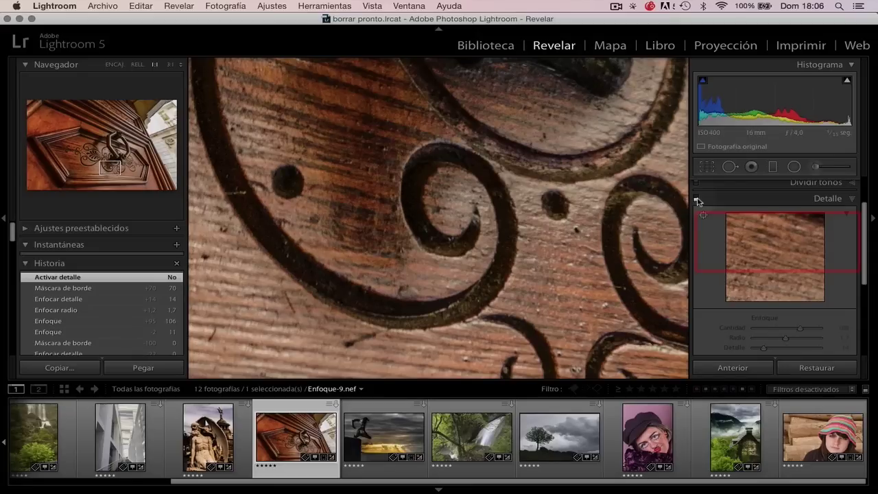
left_click(696, 198)
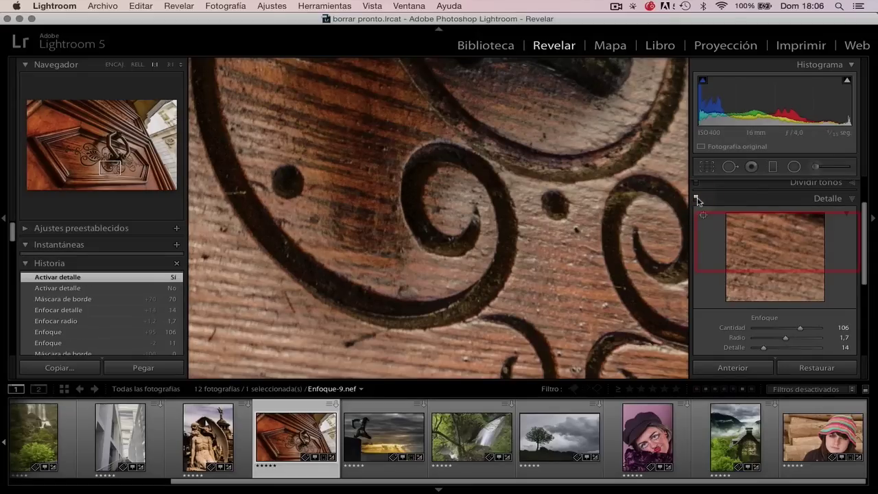
left_click(696, 198)
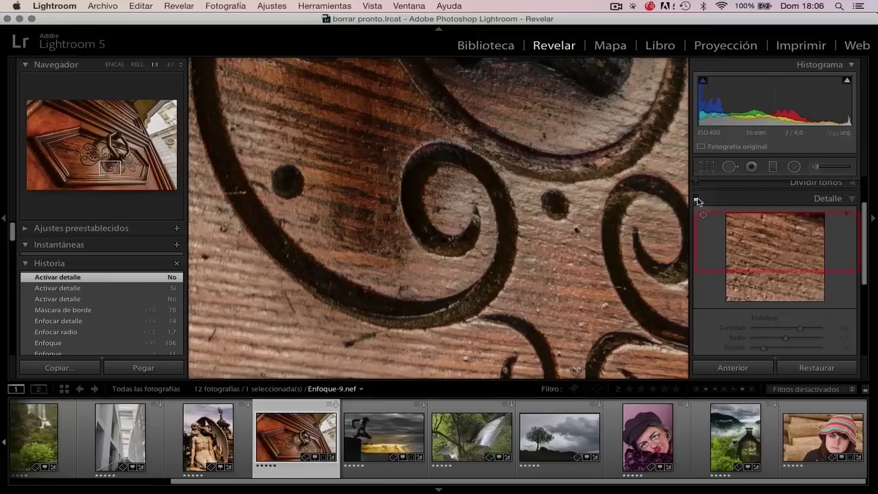
left_click(695, 199)
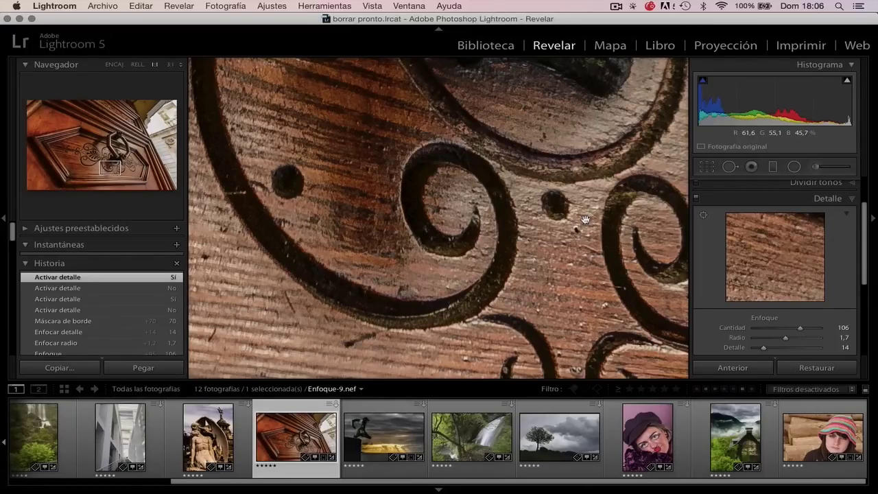
- Bring up the full export settings for the photo and leave Redimensionar para encajar turned off
right_click(396, 214)
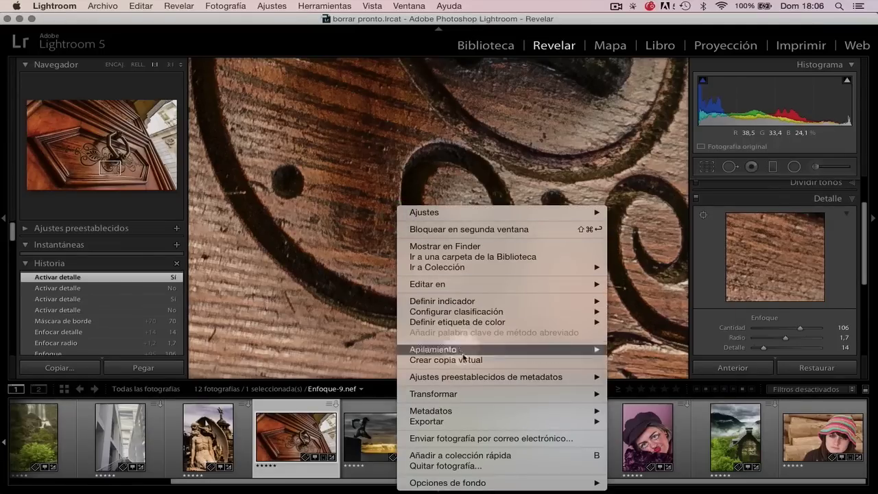
mouse_move(466, 425)
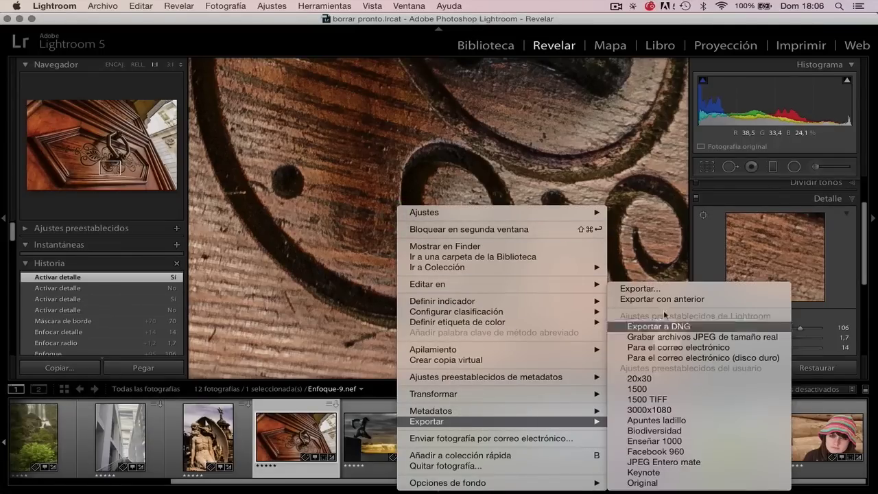
left_click(664, 288)
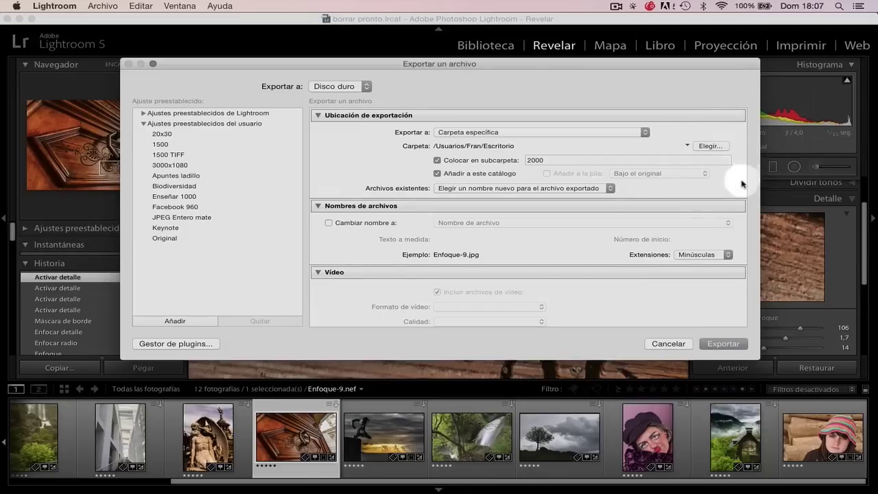
scroll(559, 165, "down", 3)
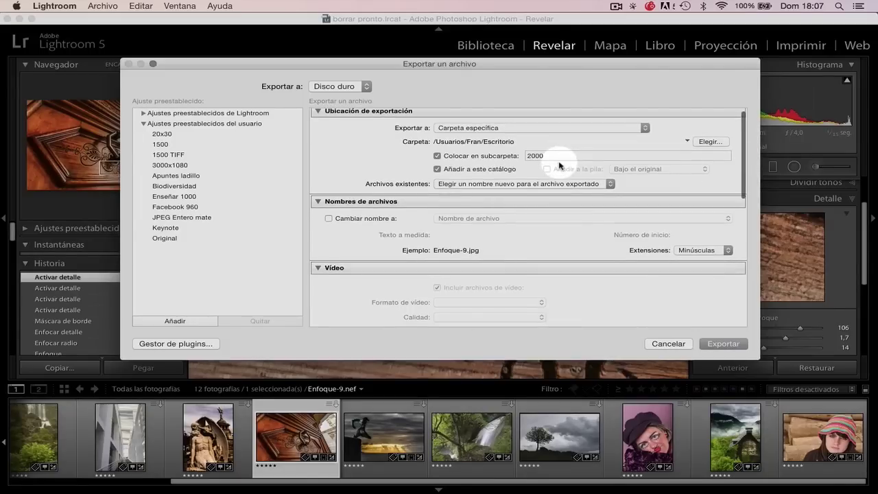
scroll(559, 165, "down", 7)
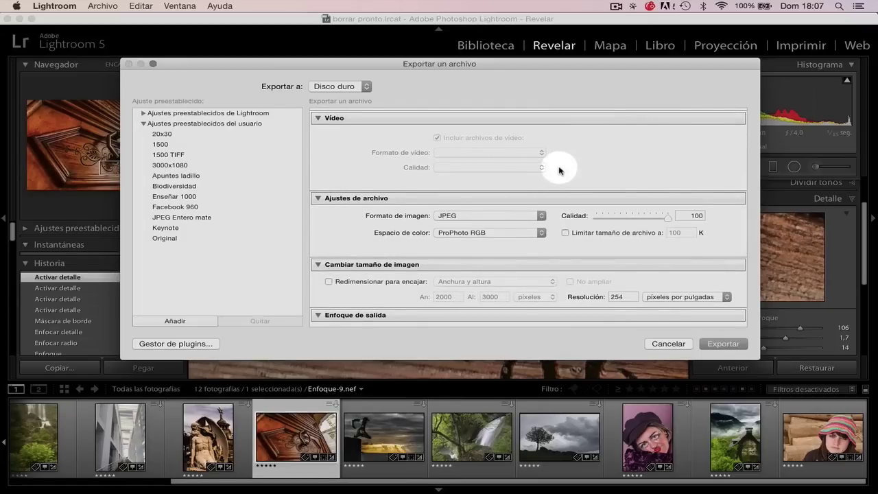
scroll(559, 170, "down", 4)
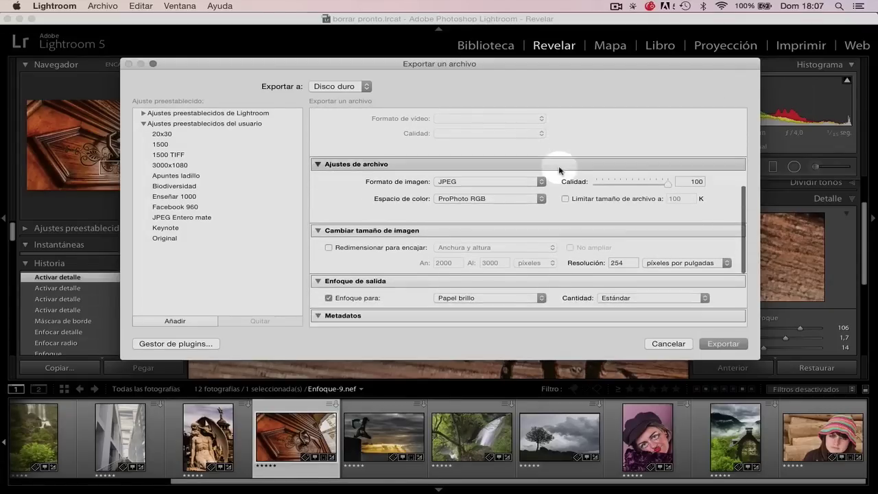
left_click(328, 216)
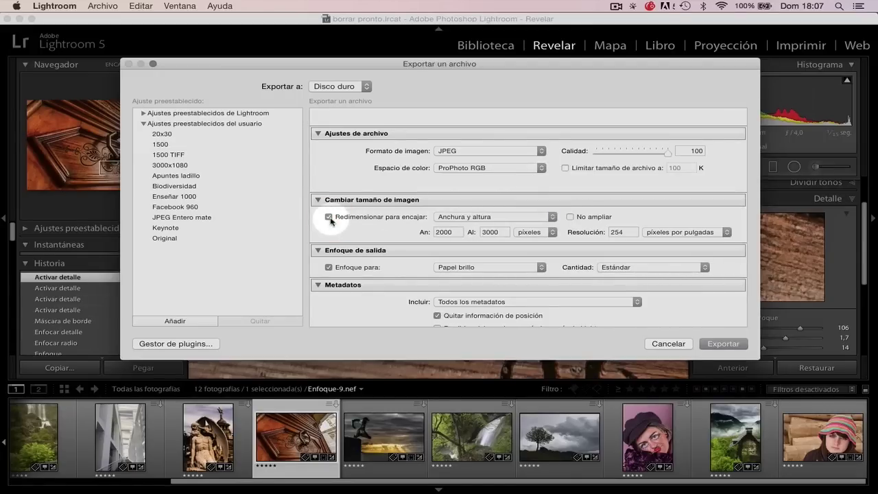
left_click(329, 218)
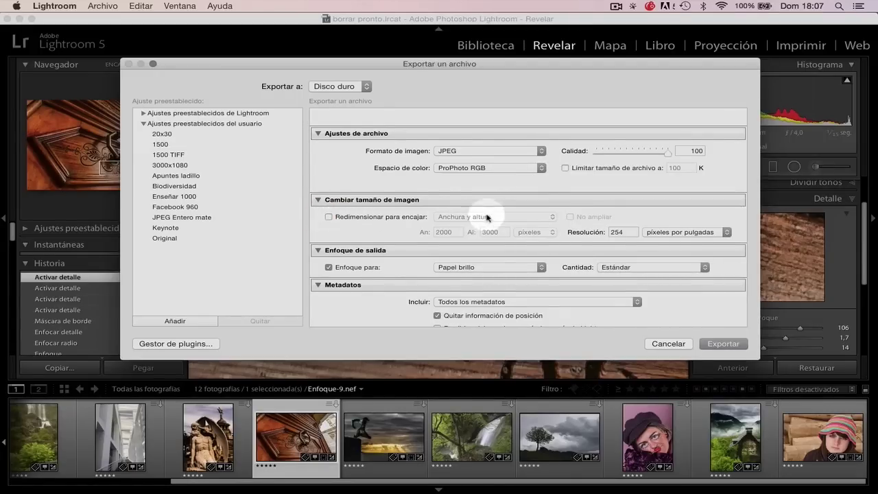
- Set output sharpening to Papel brillo with Cantidad Estándar and export the door photo
scroll(473, 215, "down", 3)
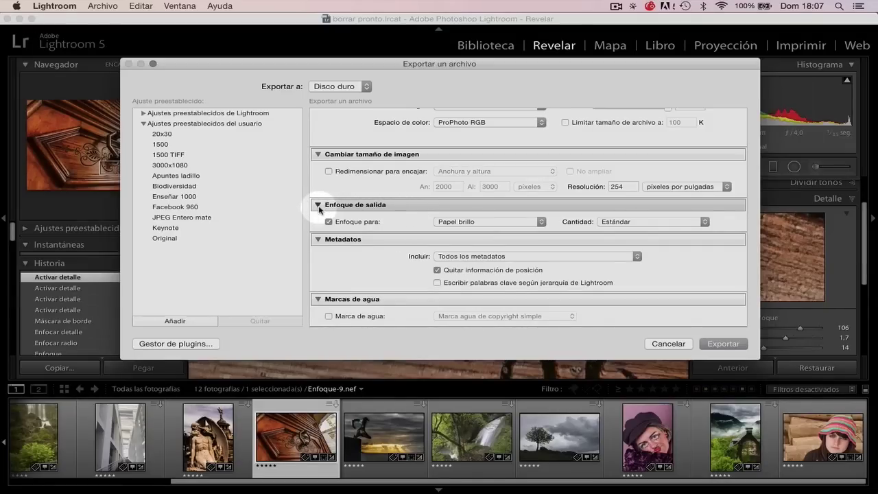
left_click(542, 221)
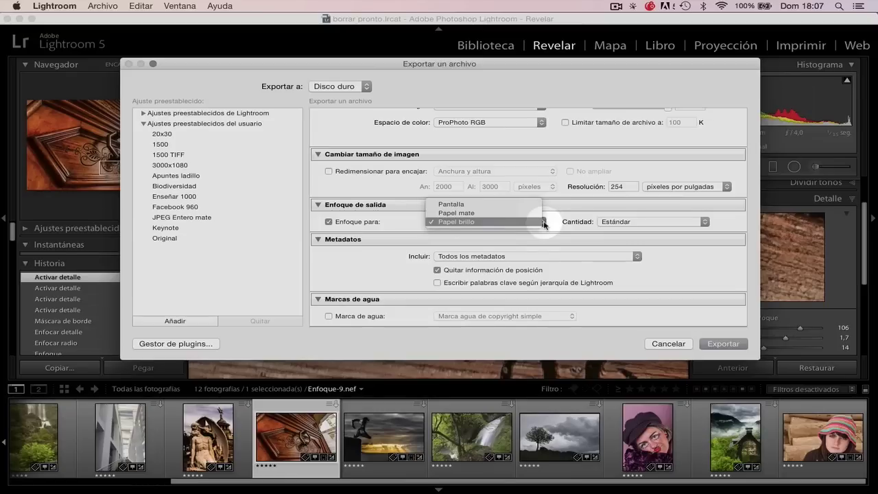
left_click(533, 221)
left_click(641, 222)
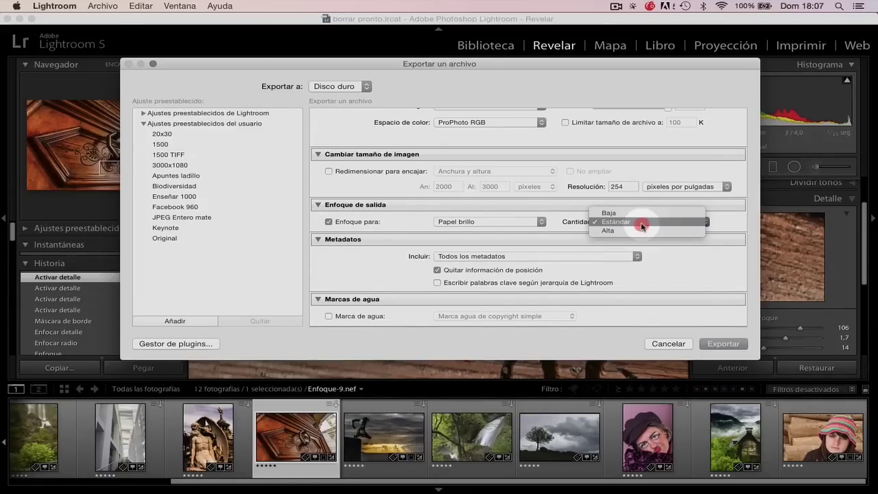
left_click(641, 222)
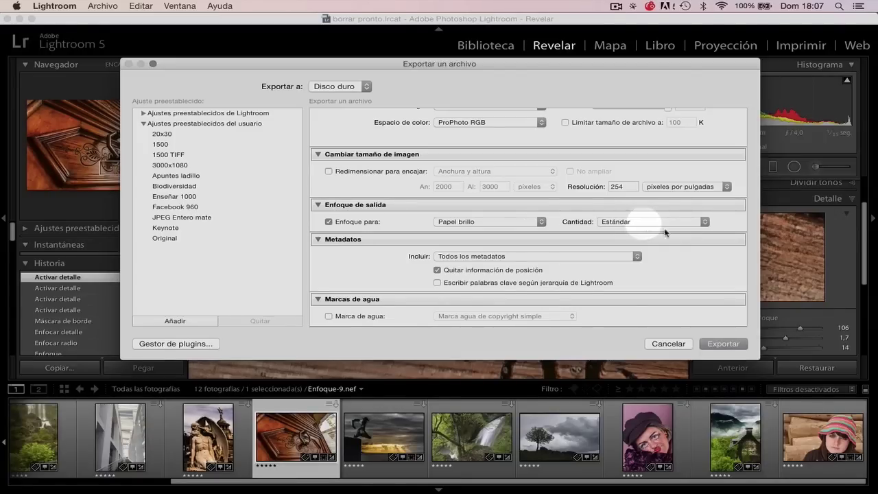
left_click(724, 344)
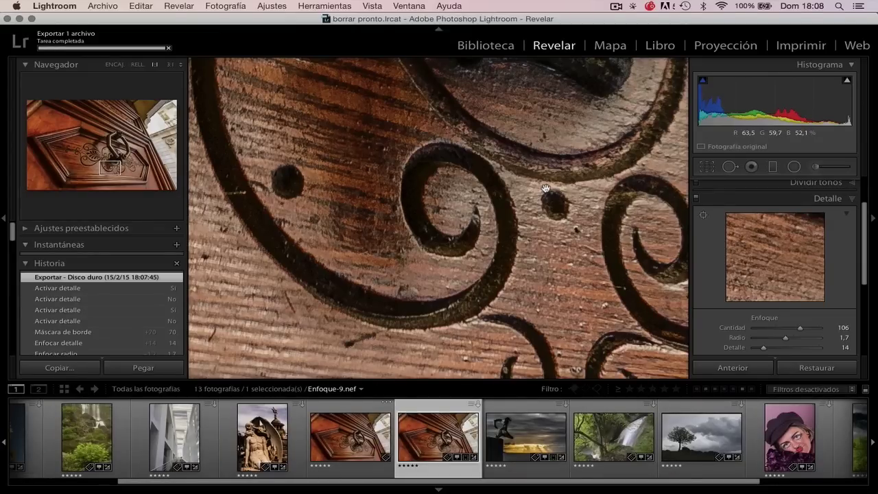
- Compare the exported door JPEG side by side with the original at 1:1, examining the carved scrolls and the metal knocker
left_click(360, 433, "super")
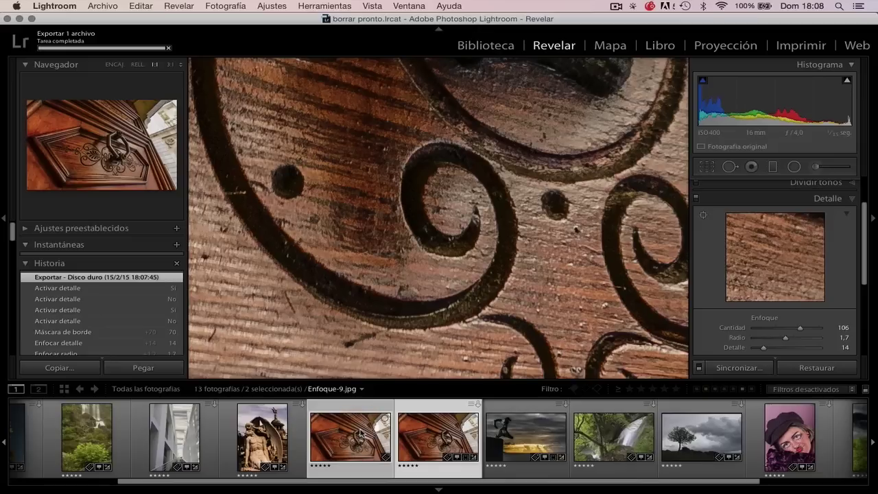
key("g")
key("c")
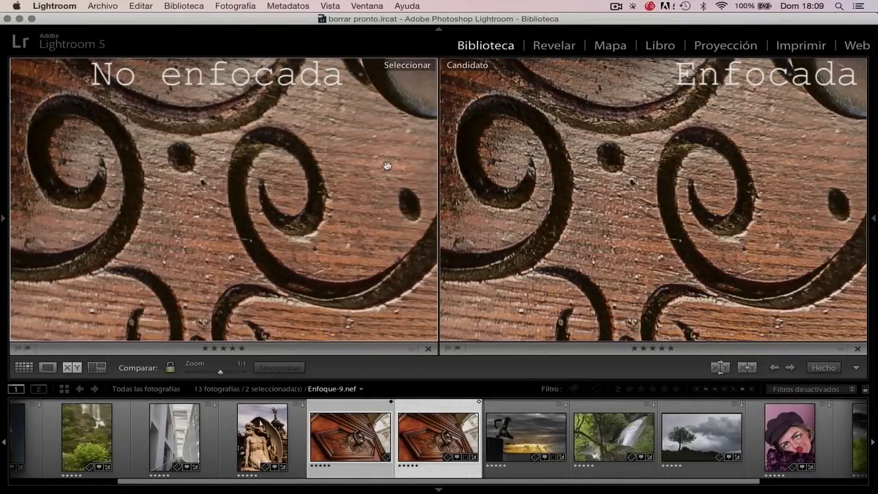
left_click_drag(386, 167, 284, 188)
left_click_drag(327, 149, 313, 239)
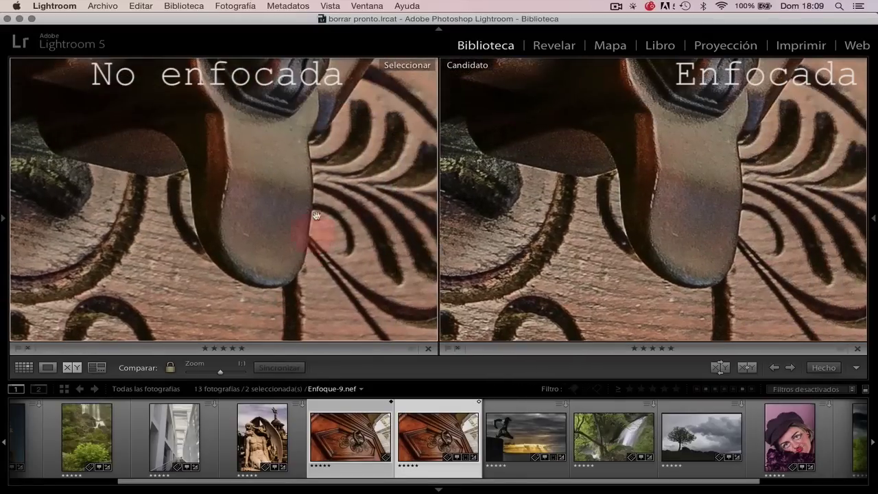
left_click_drag(339, 119, 321, 248)
left_click_drag(351, 139, 348, 175)
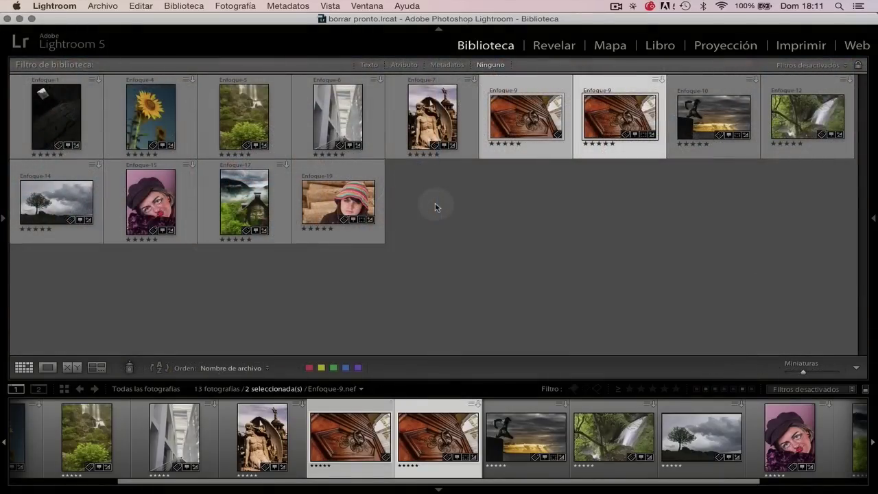
- Open the white building interior photo in Revelar and neutralise its white balance from the shaded wall, with Temperatura 5600 and Matiz +29
double_click(349, 114)
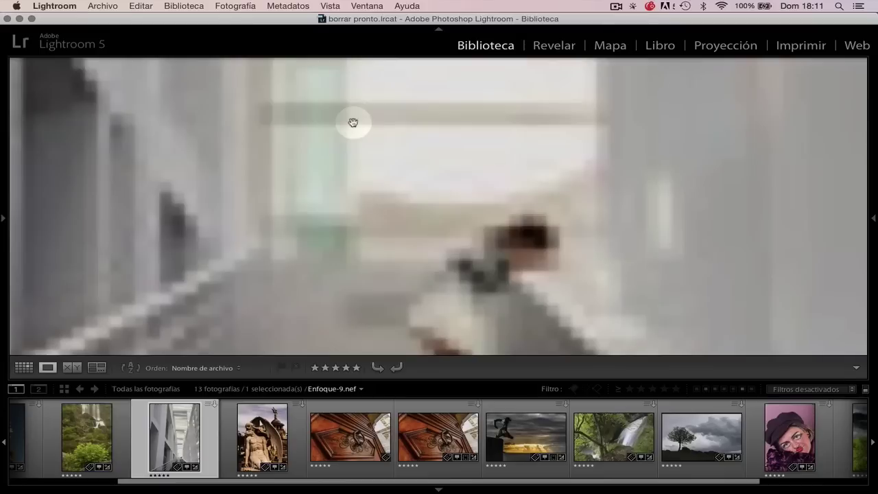
left_click(406, 186)
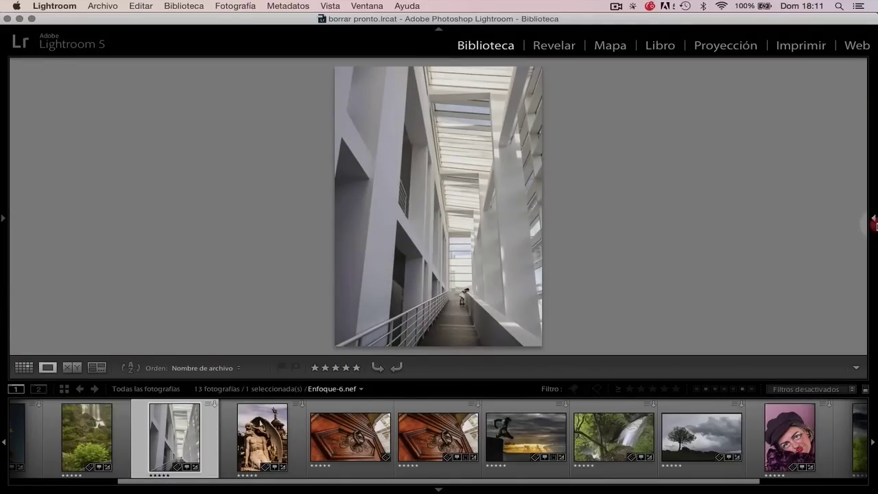
left_click(873, 218)
left_click(559, 50)
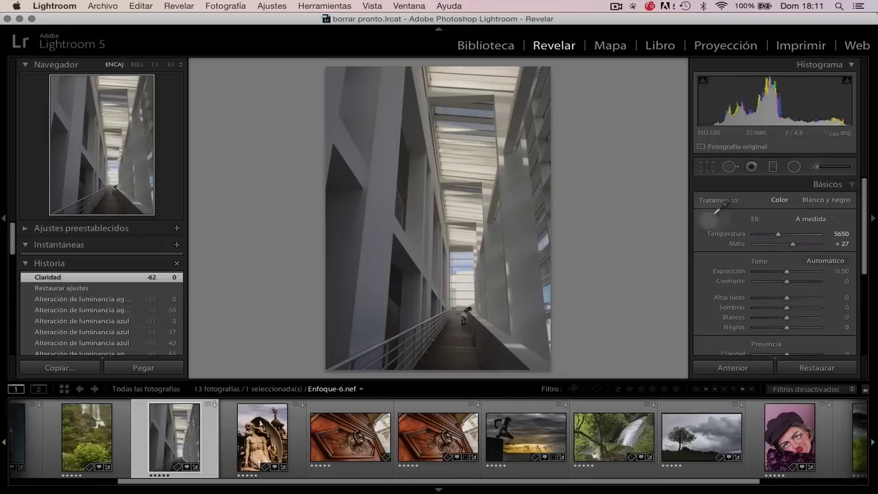
left_click(519, 227)
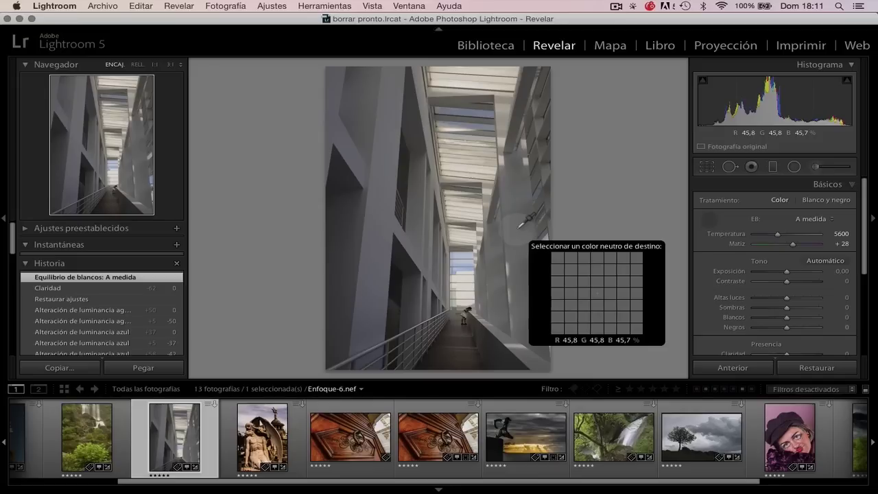
left_click(518, 226)
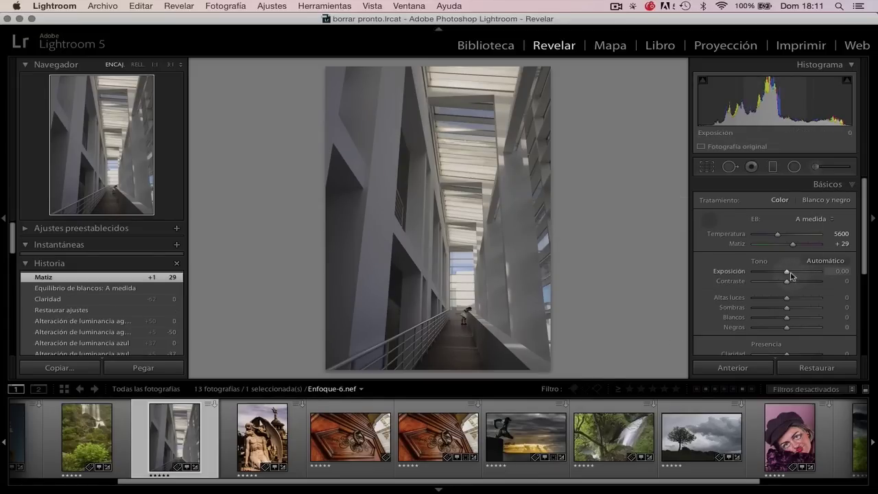
- Set Exposición to +1,05, Contraste to +41, Altas luces to -84, Sombras to -54, Blancos to +15 and Claridad to +52
left_click_drag(788, 274, 802, 284)
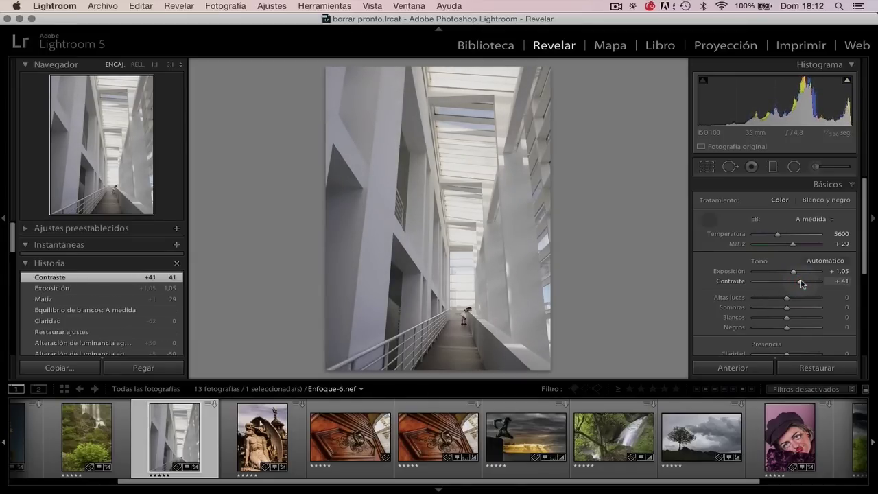
left_click_drag(788, 300, 760, 302)
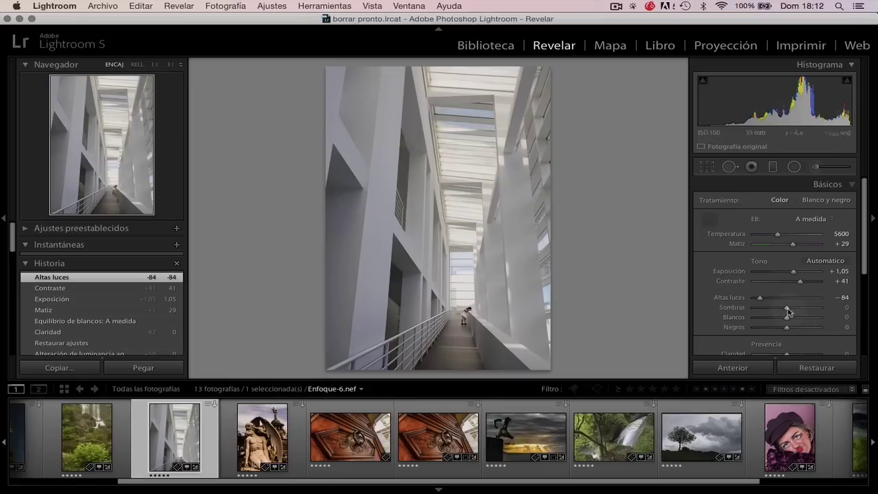
left_click_drag(787, 310, 769, 311)
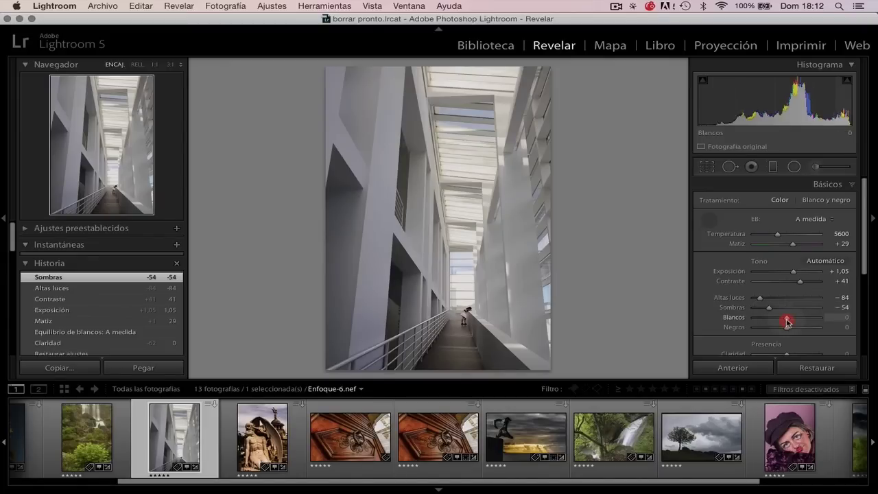
mouse_move(788, 320)
left_mouse_down()
mouse_move(797, 321)
mouse_move(792, 330)
mouse_move(791, 320)
left_mouse_up()
left_click_drag(865, 261, 862, 280)
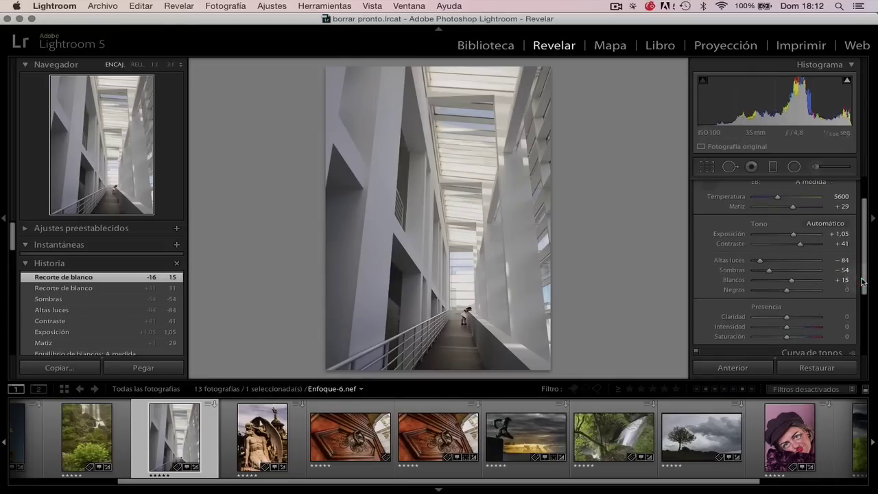
mouse_move(788, 319)
left_mouse_down()
mouse_move(833, 315)
mouse_move(752, 317)
mouse_move(805, 316)
left_mouse_up()
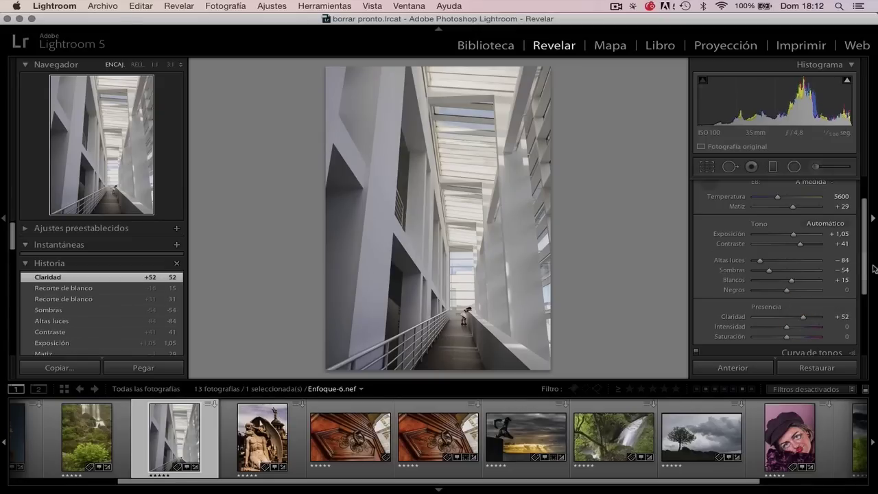
- Show the girl at the end of the walkway at 1:1 and reduce Enfoque to Cantidad 0, Radio 0,5 and Máscara 0
left_click_drag(864, 274, 857, 323)
left_click(851, 314)
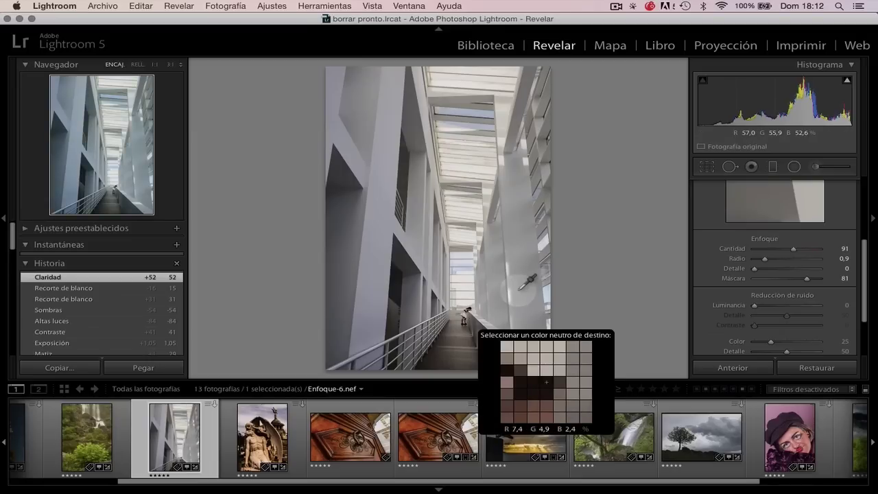
key("Escape")
left_click(468, 304)
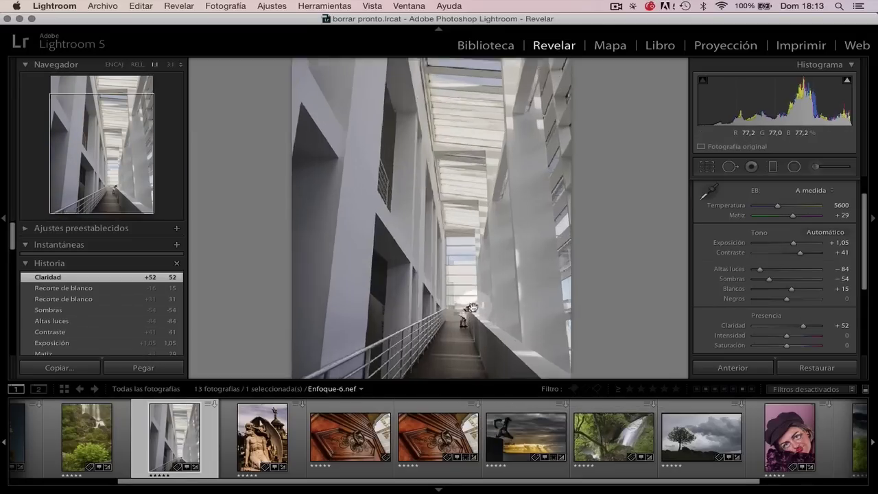
left_click_drag(541, 323, 487, 219)
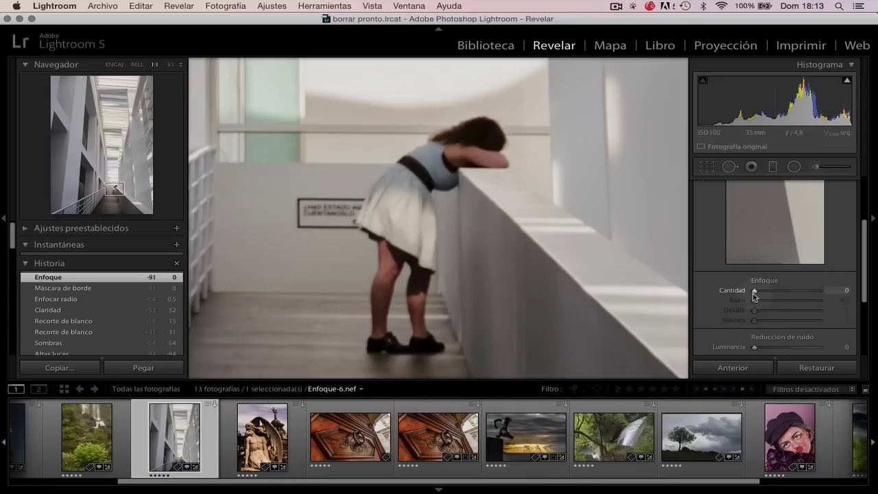
- Using the grayscale previews, set Enfoque to Cantidad 57, Radio 0,7, Detalle 0 and Máscara 69, and return to the whole-photo view
left_click(754, 292, "alt")
left_click_drag(754, 292, 826, 299)
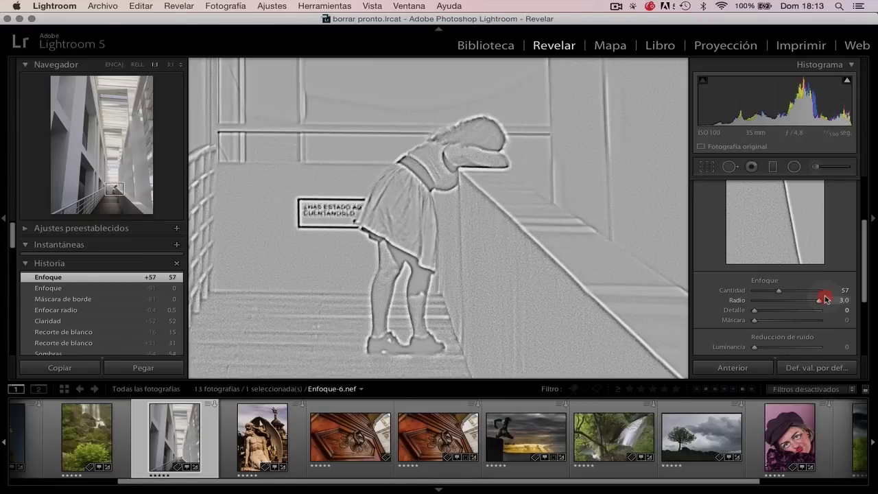
mouse_move(825, 300)
left_mouse_down()
mouse_move(754, 309)
mouse_move(838, 310)
left_mouse_up()
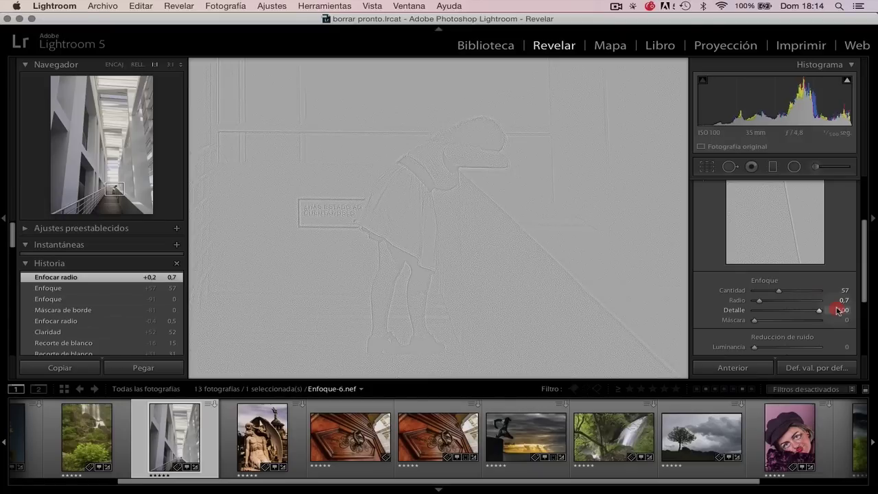
left_click_drag(837, 310, 799, 316)
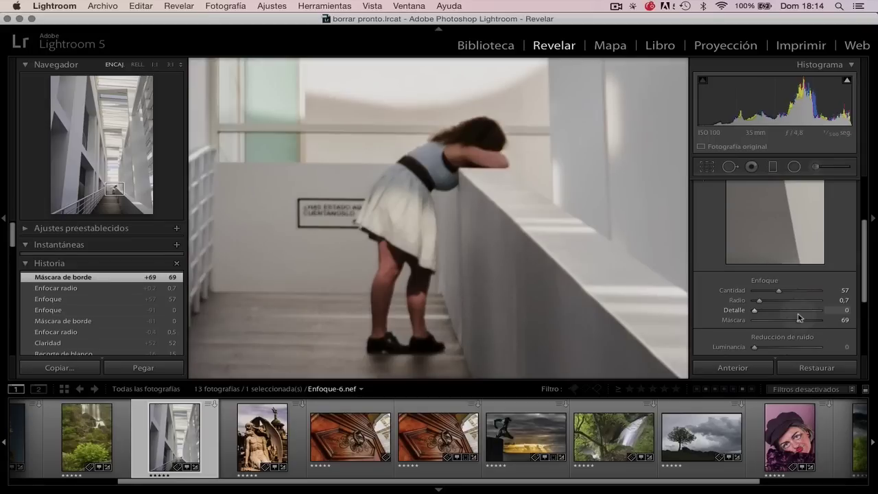
key("z")
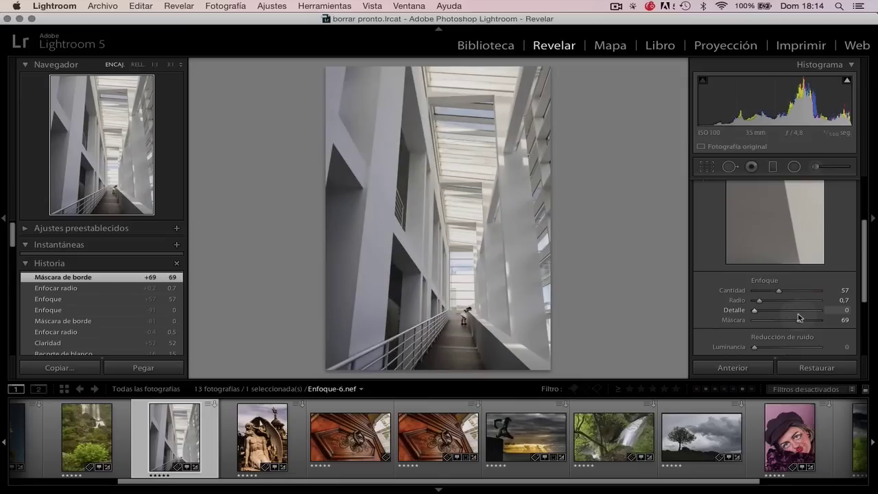
- Open the export settings for the white building interior photo
left_click_drag(864, 259, 864, 218)
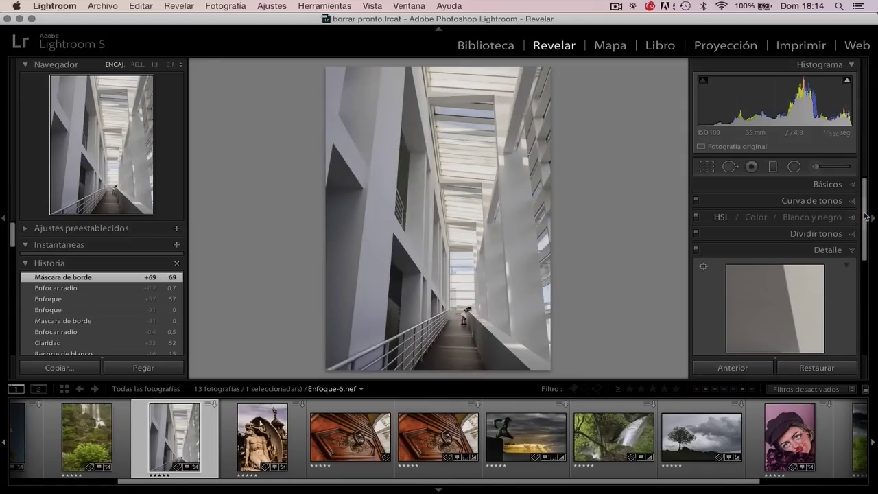
right_click(436, 325)
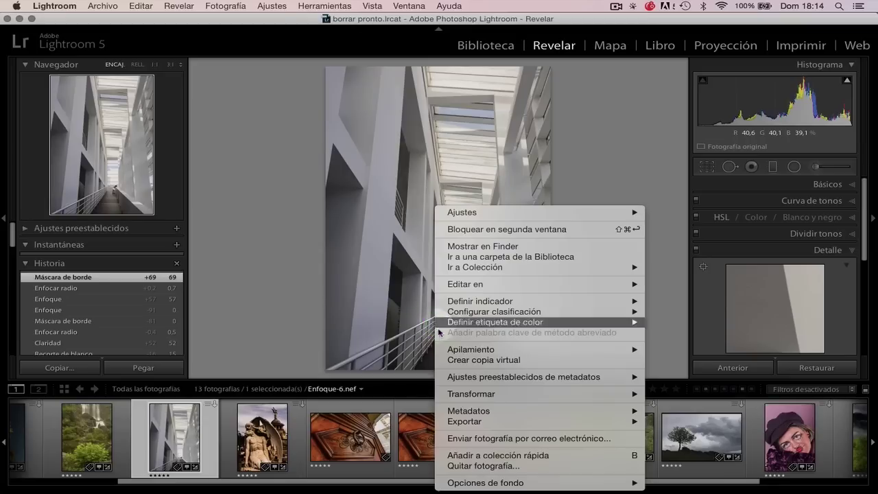
left_click(568, 419)
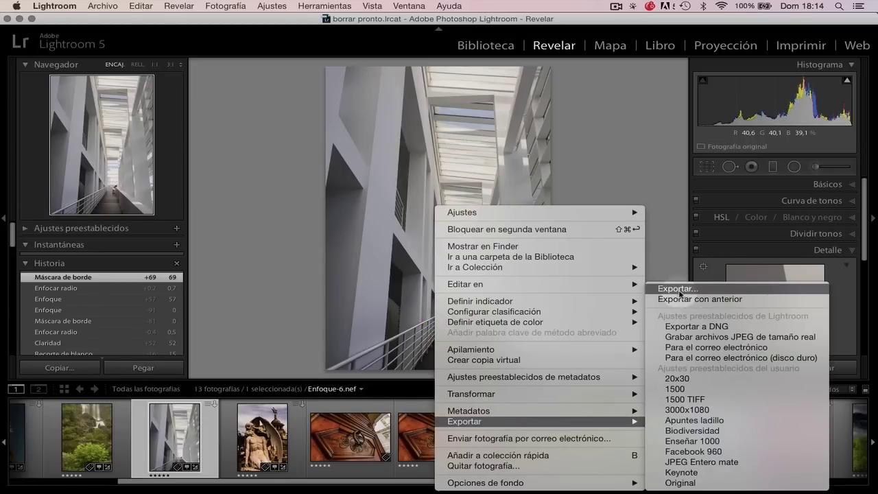
left_click(678, 289)
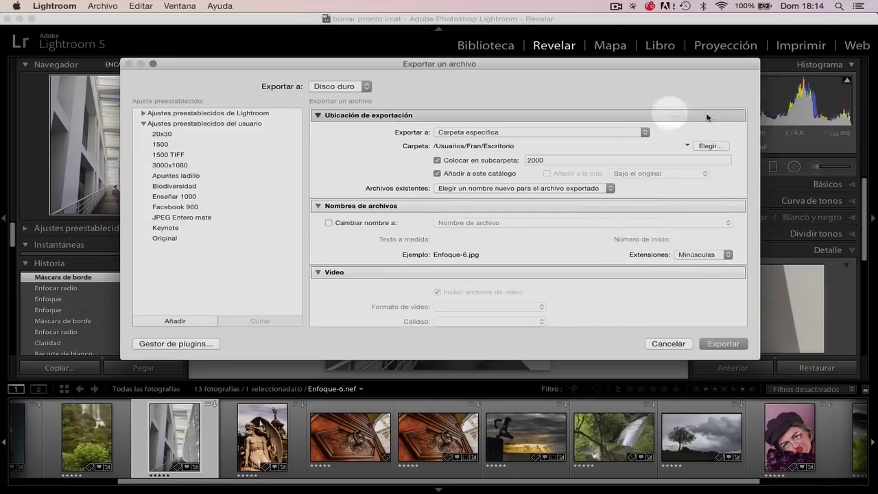
- Choose the output medium under Enfoque de salida and export the white building interior photo
scroll(703, 221, "down", 5)
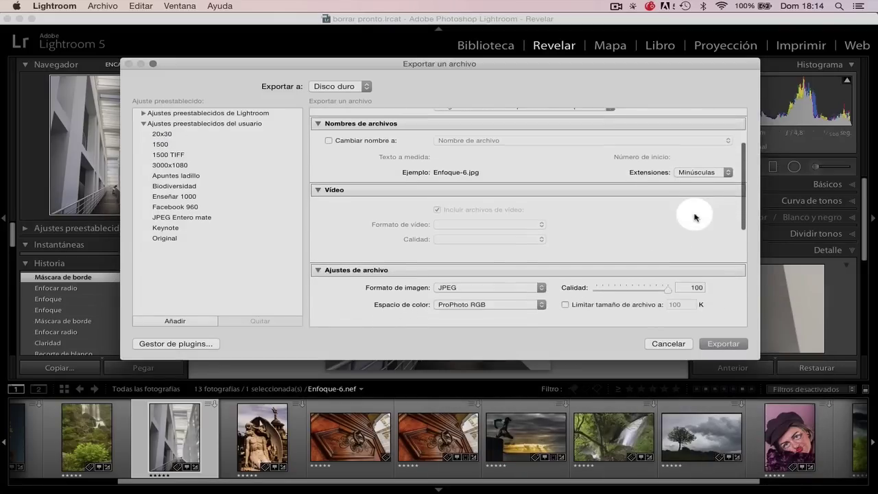
scroll(695, 217, "down", 2)
scroll(693, 216, "down", 1)
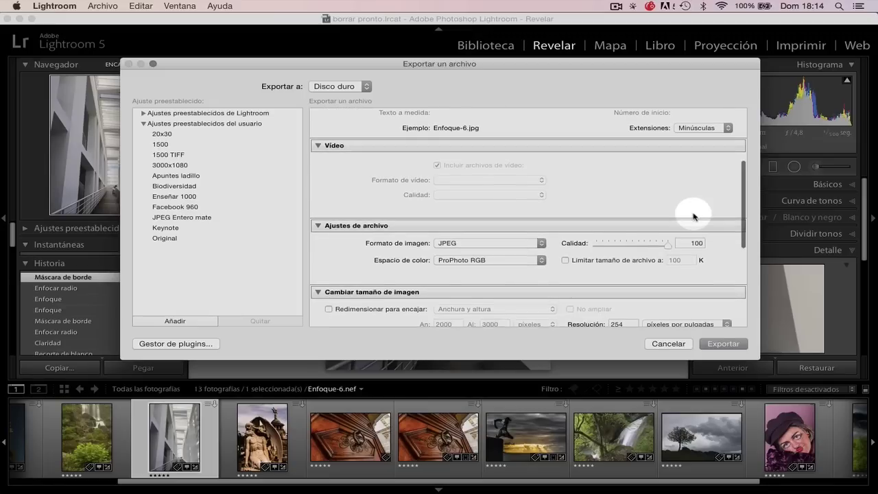
scroll(693, 216, "down", 4)
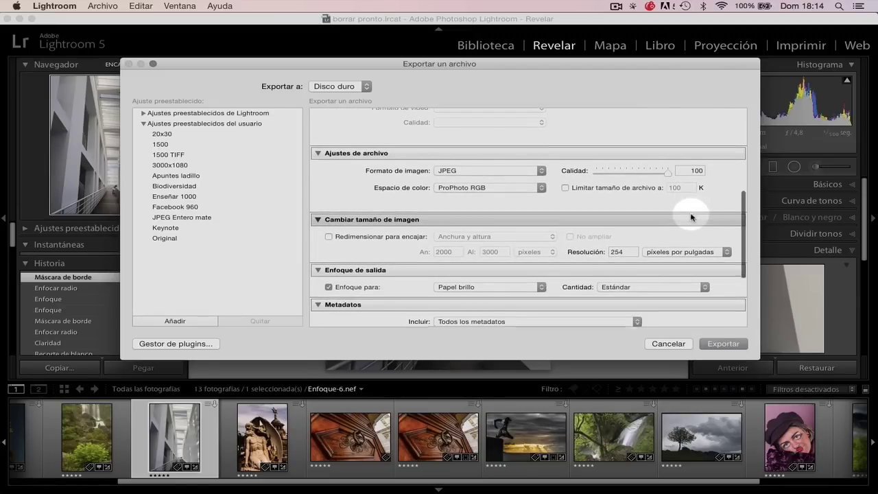
scroll(691, 217, "down", 2)
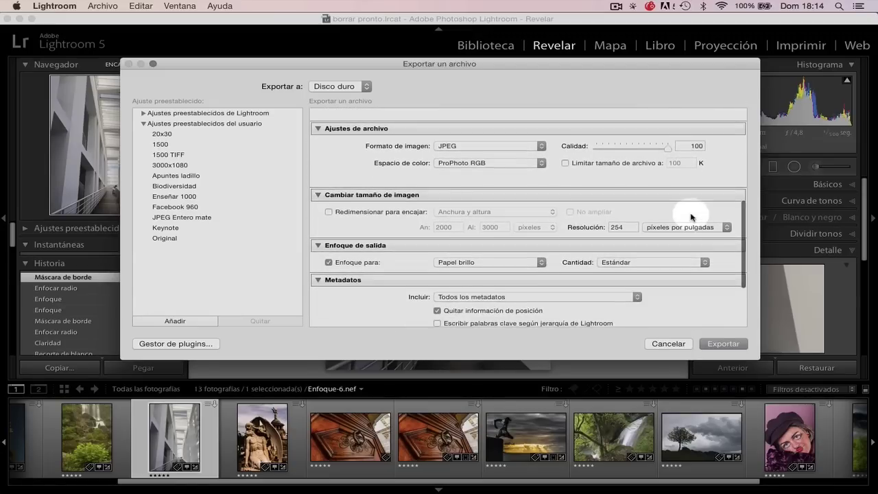
left_click(541, 260)
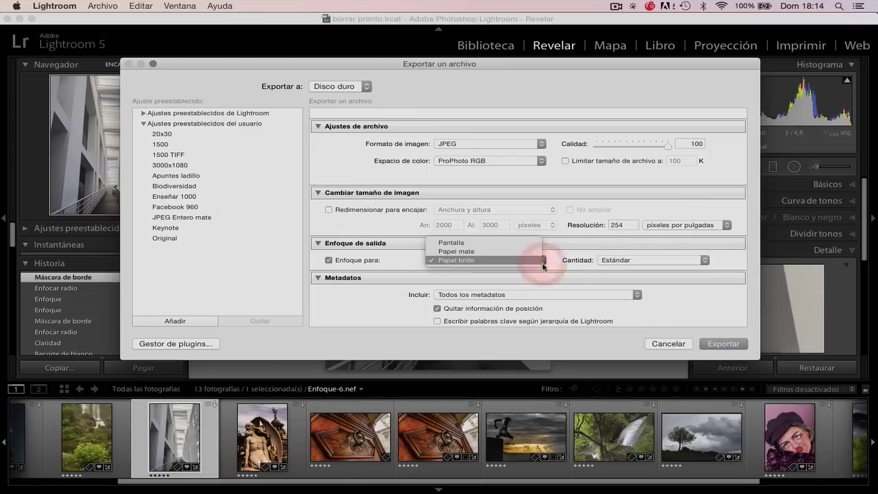
left_click(504, 245)
left_click(739, 340)
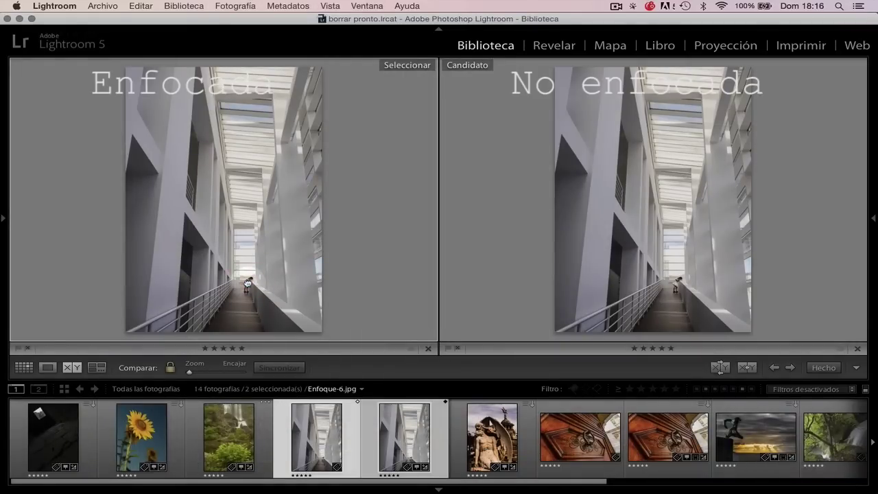
- Compare the sharpened and unsharpened versions side by side at 1:1, examining the girl, the sign and the walkway wall
left_click(248, 284)
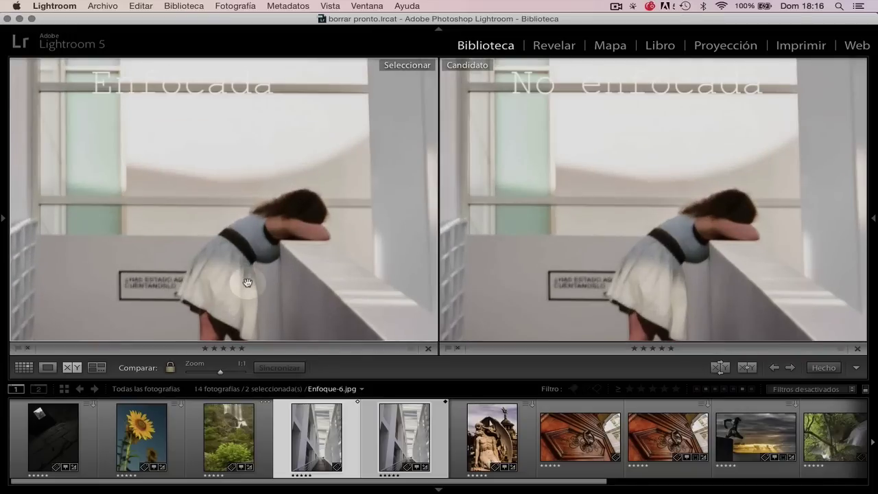
left_click_drag(320, 288, 323, 177)
left_click_drag(293, 235, 249, 227)
left_click_drag(316, 203, 250, 197)
left_click_drag(310, 240, 308, 190)
left_click_drag(307, 255, 308, 205)
left_click_drag(304, 247, 255, 339)
left_click_drag(233, 202, 279, 299)
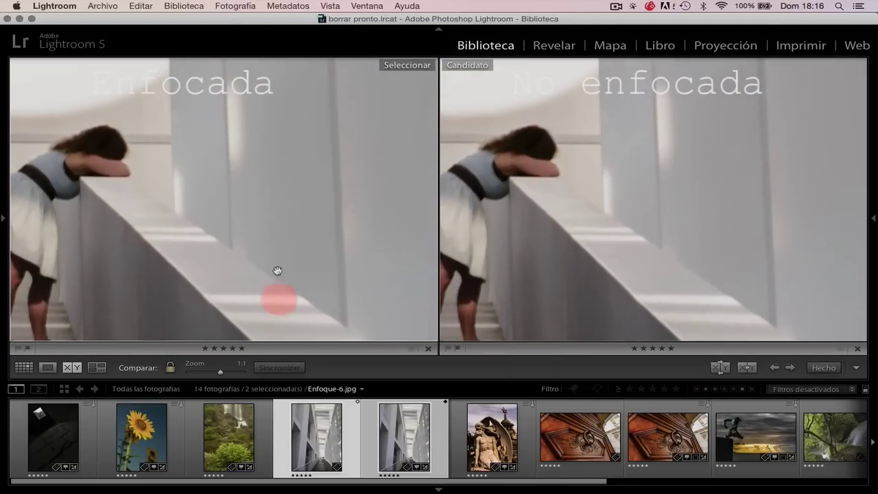
left_click_drag(146, 209, 260, 221)
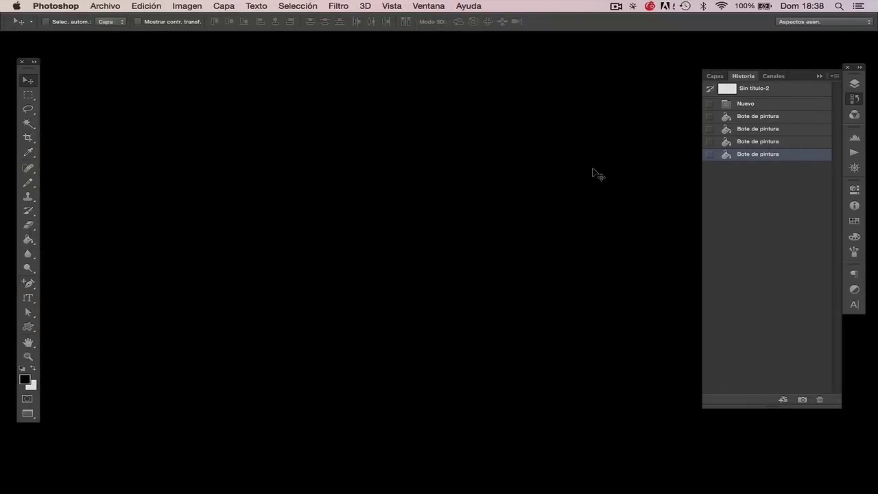
- Switch to Photoshop and open Enfoque-15.nef from the RAW folder in Camera Raw
left_click(118, 8)
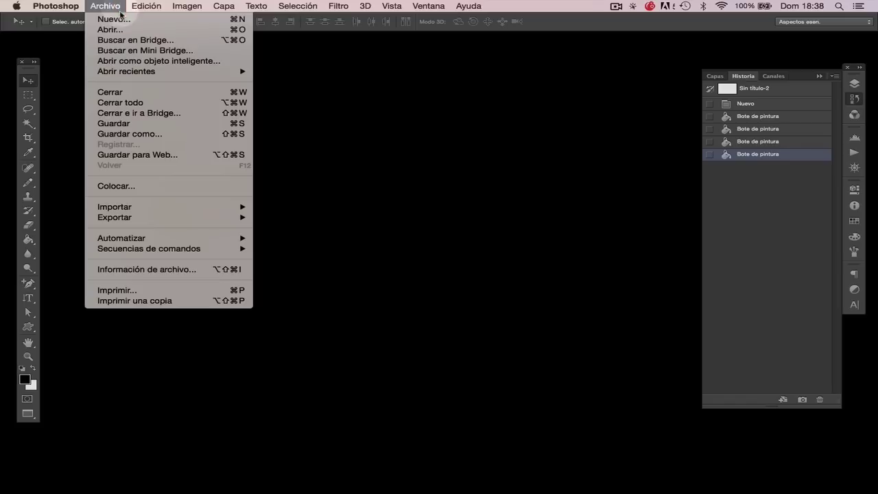
left_click(118, 30)
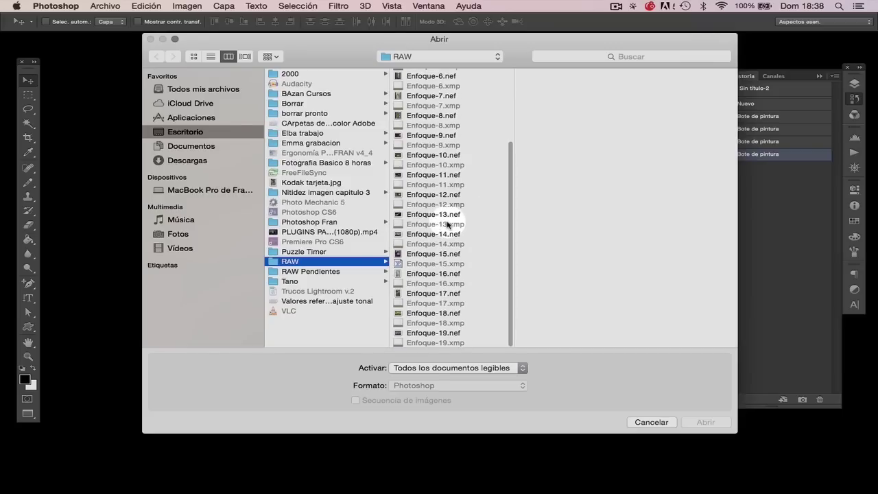
double_click(448, 254)
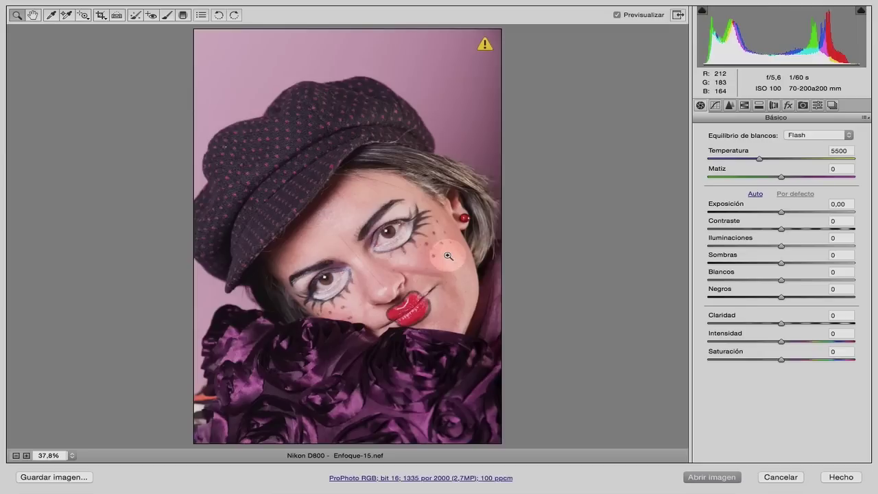
- Starting from the default tone settings, set the portrait's Exposición to -0,15, Contraste to +5 and Iluminaciones to -68
left_click(798, 197)
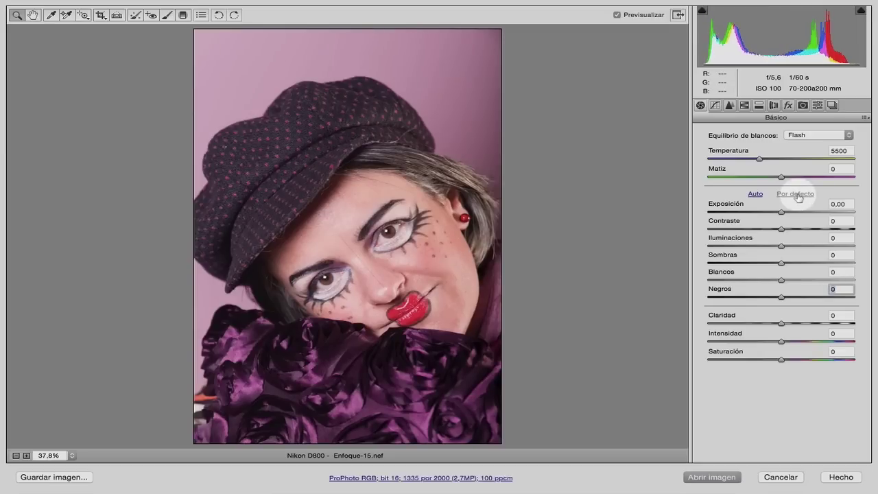
left_click(782, 212)
left_click_drag(782, 212, 778, 213)
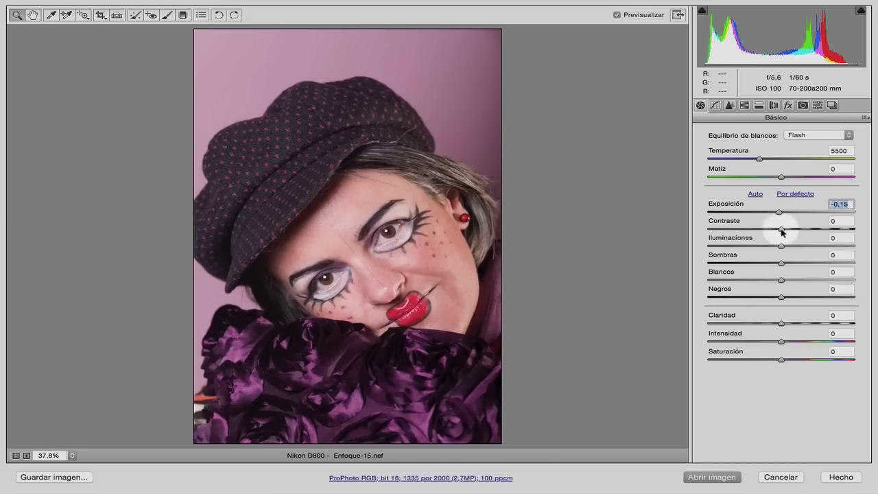
left_click(782, 231)
left_click_drag(782, 230, 732, 252)
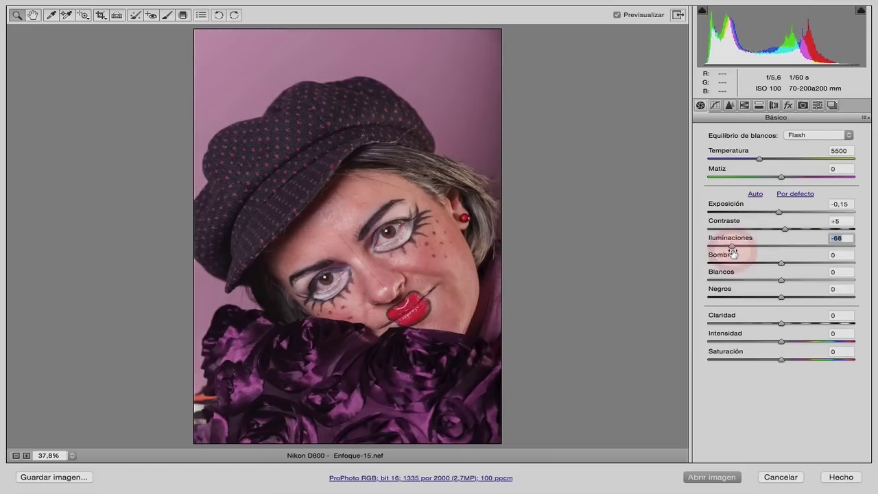
- Set the portrait's Sombras, Blancos and Negros to +13 each
left_click(781, 265)
left_click_drag(782, 265, 792, 265)
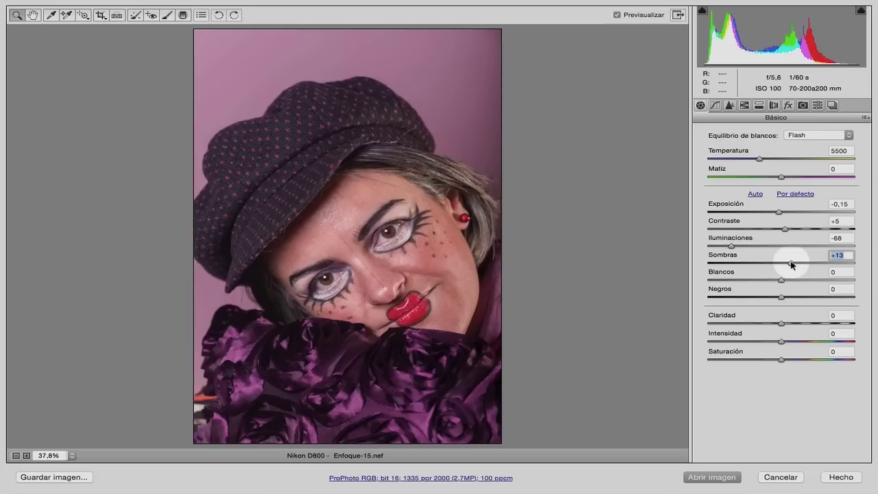
left_click_drag(782, 282, 790, 281)
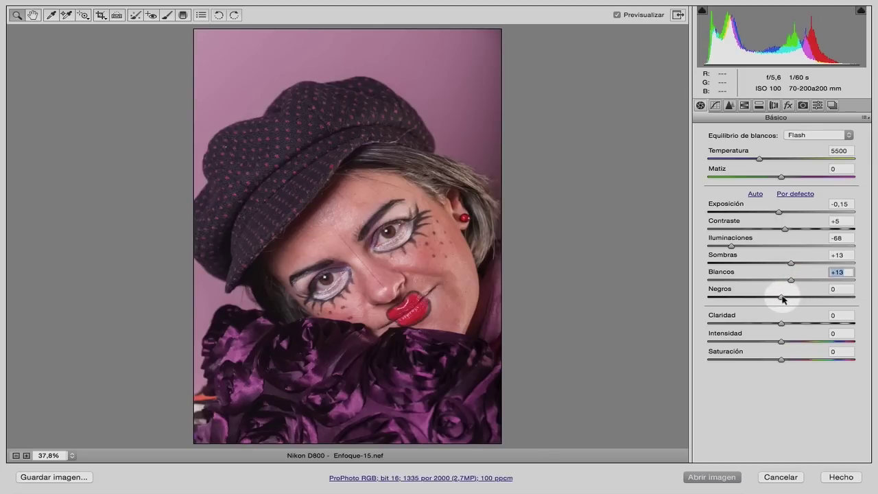
left_click_drag(781, 296, 790, 297)
- View the face at 100%, try Claridad at +100 and -100, and settle on a slightly negative value
key("ctrl+alt+0")
left_click(841, 315)
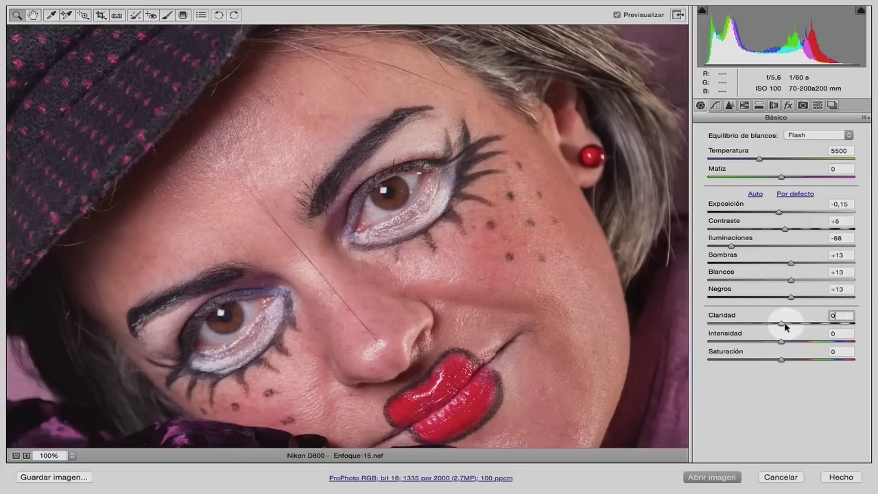
left_click_drag(782, 327, 856, 328)
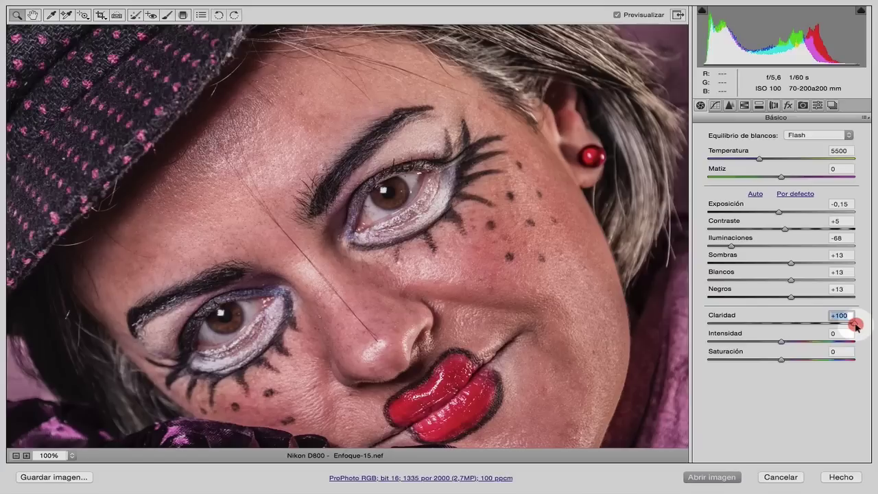
left_click_drag(856, 327, 707, 336)
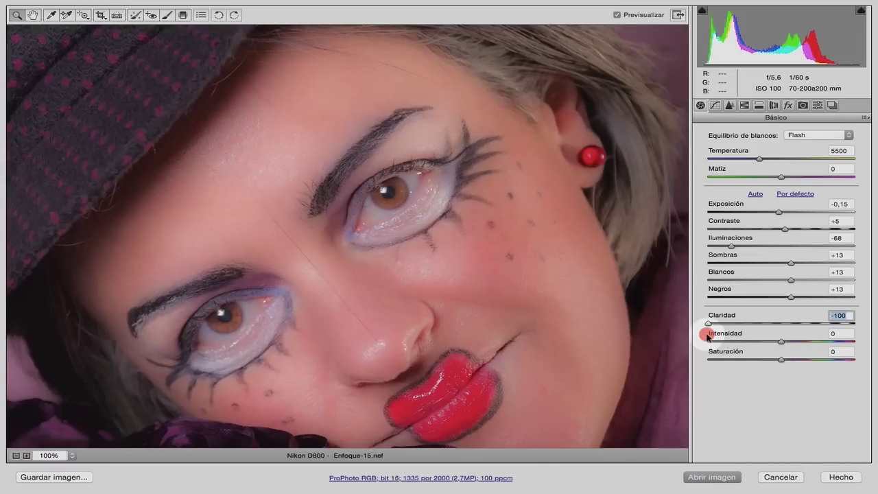
left_click_drag(707, 335, 777, 332)
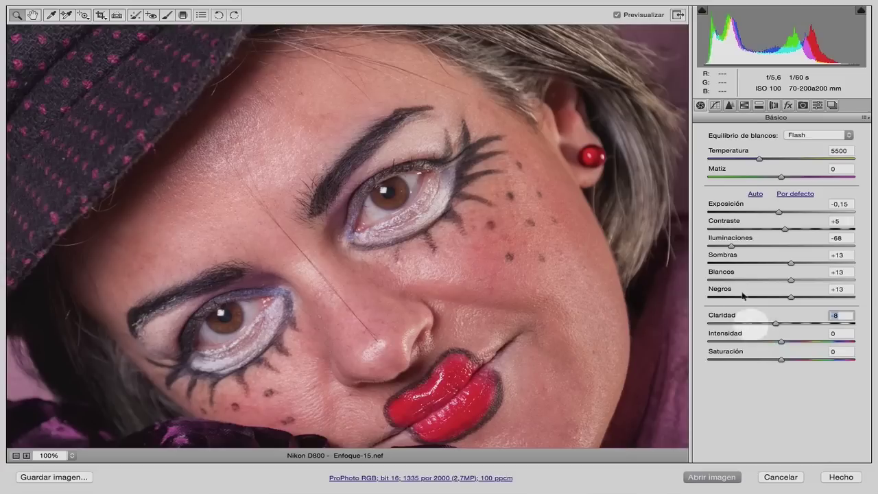
- Using the grayscale previews, set Enfoque to Cantidad 28, Radio 1,4, Detalle 31 and Máscara 75
left_click(730, 106)
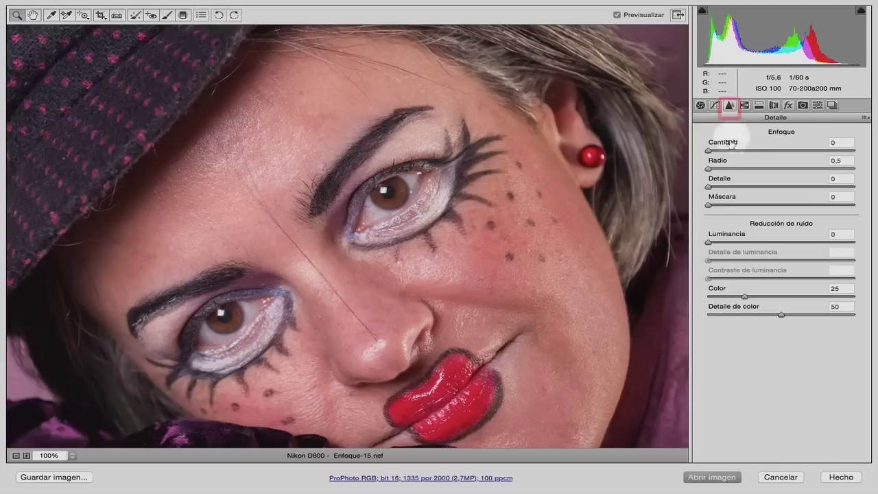
left_click_drag(709, 150, 760, 168, "alt")
left_click(707, 170, "alt")
left_click(709, 187)
left_click_drag(709, 186, 754, 188, "alt")
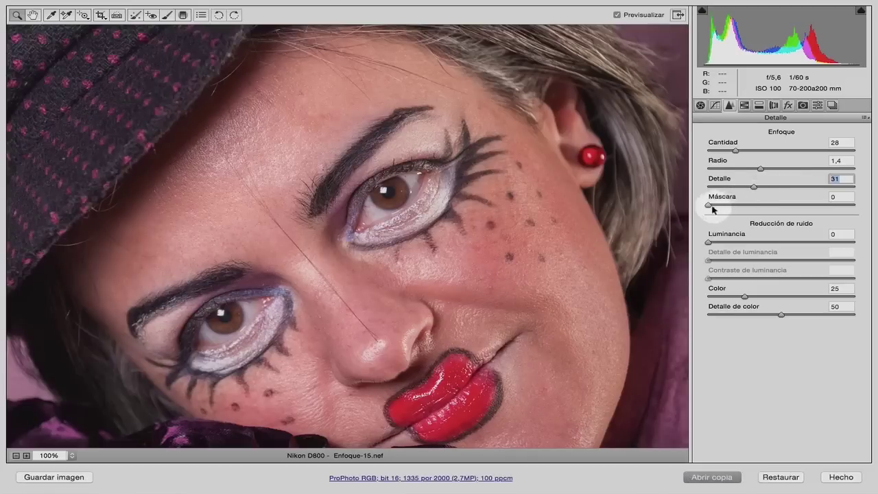
left_click_drag(708, 204, 817, 207, "alt")
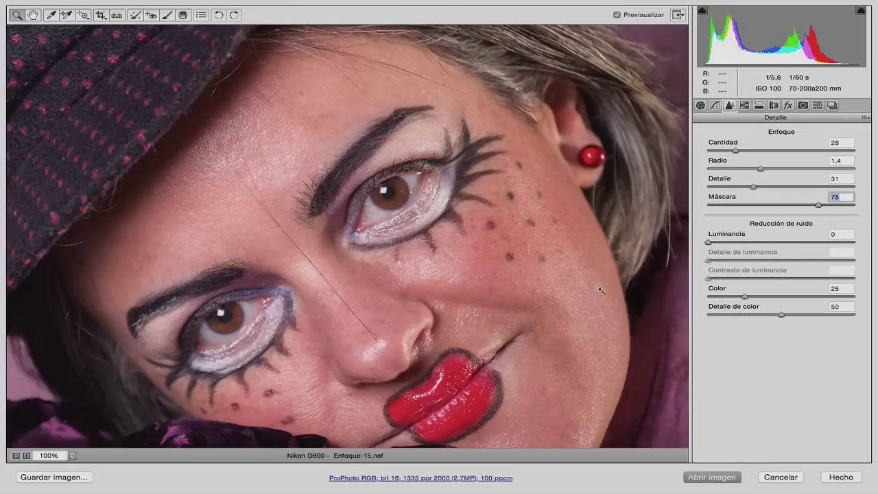
- In the workflow options, resize the portrait to fit 30 cm wide by 45 cm high
left_click(456, 478)
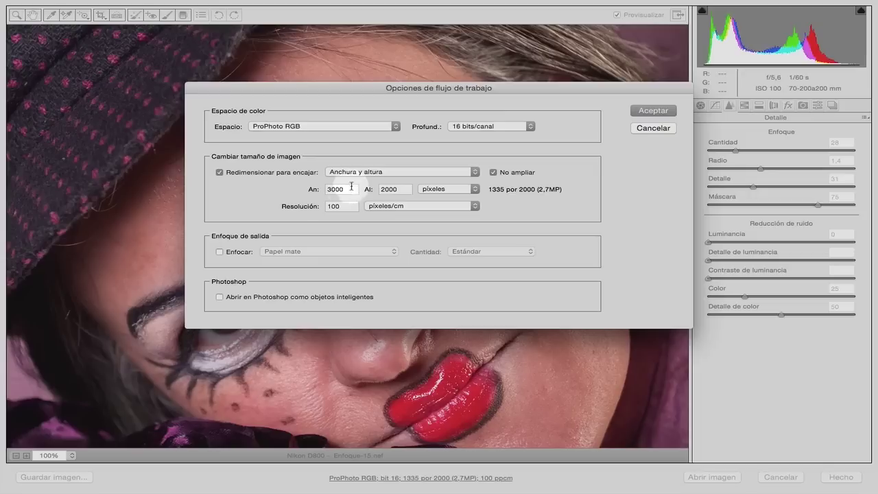
left_click(473, 191)
left_click(429, 207)
double_click(343, 190)
type("30")
key("Tab")
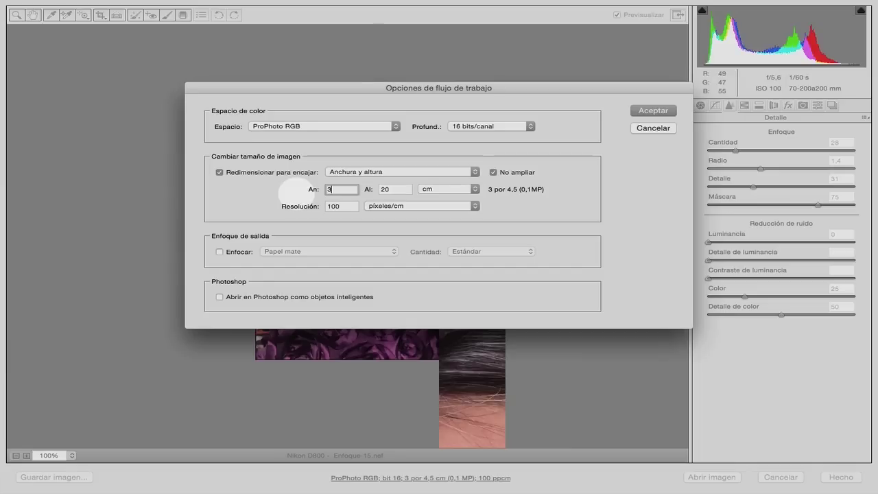
type("4")
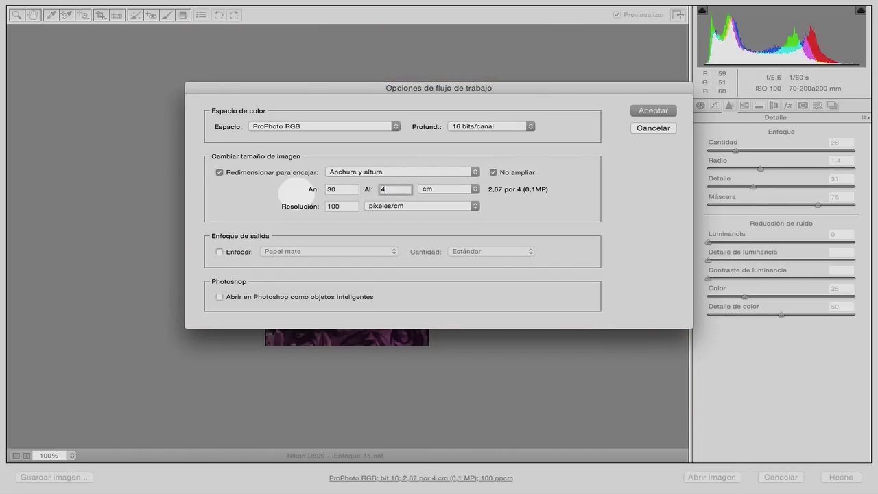
type("5")
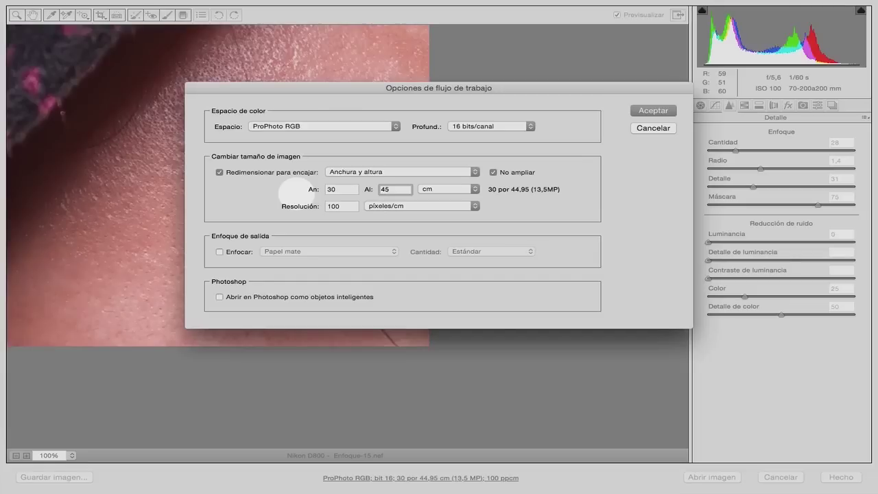
- Set the portrait's output resolution to 300 píxeles/pulgada, accept the workflow options and open the image in Photoshop
left_click(334, 207)
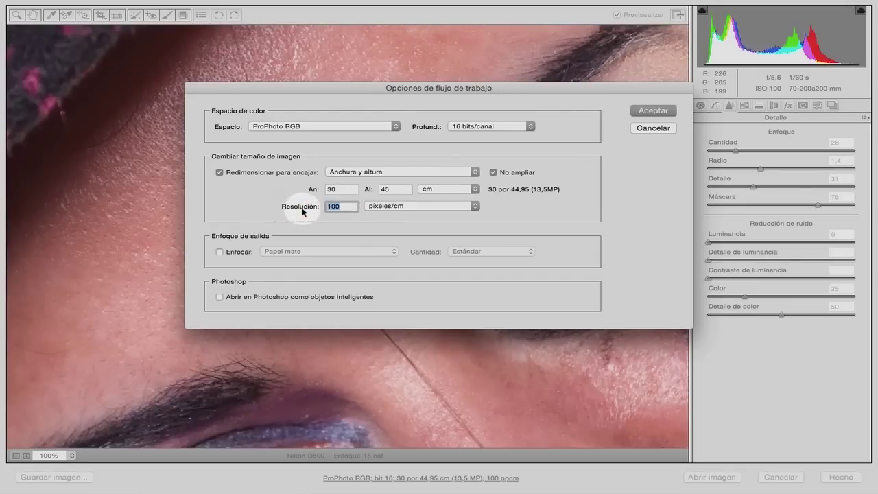
type("3")
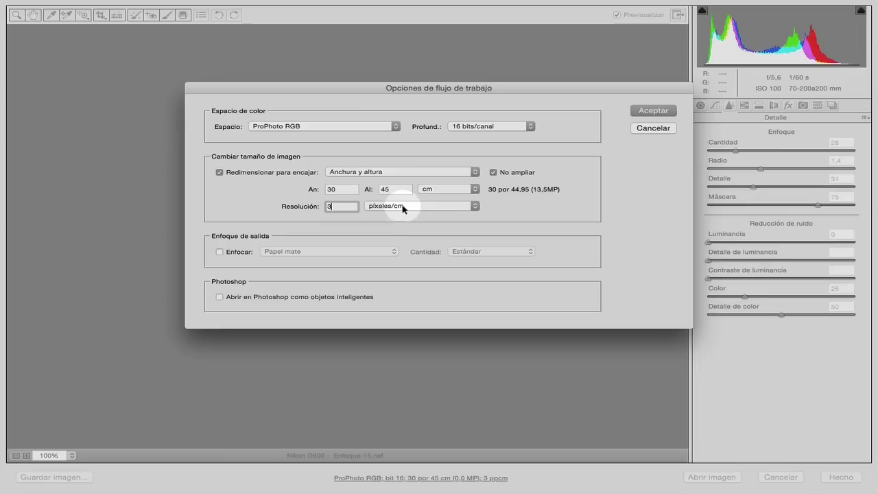
type("00")
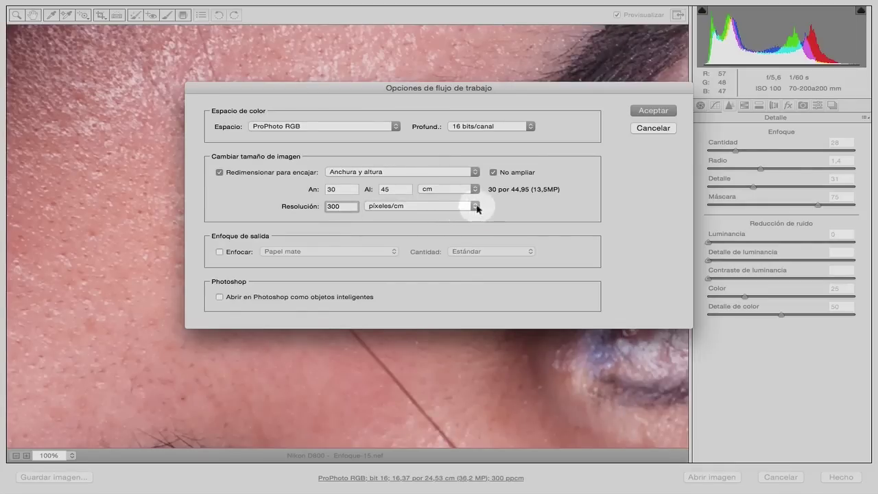
left_click(476, 207)
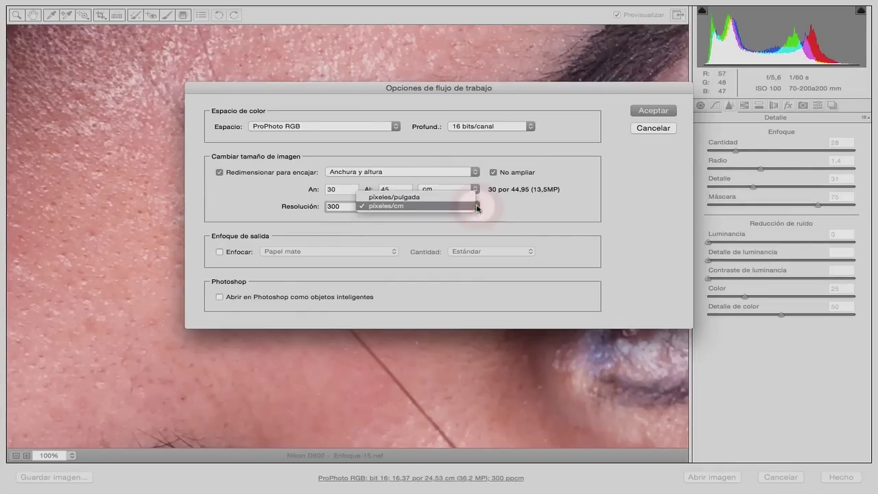
left_click(439, 191)
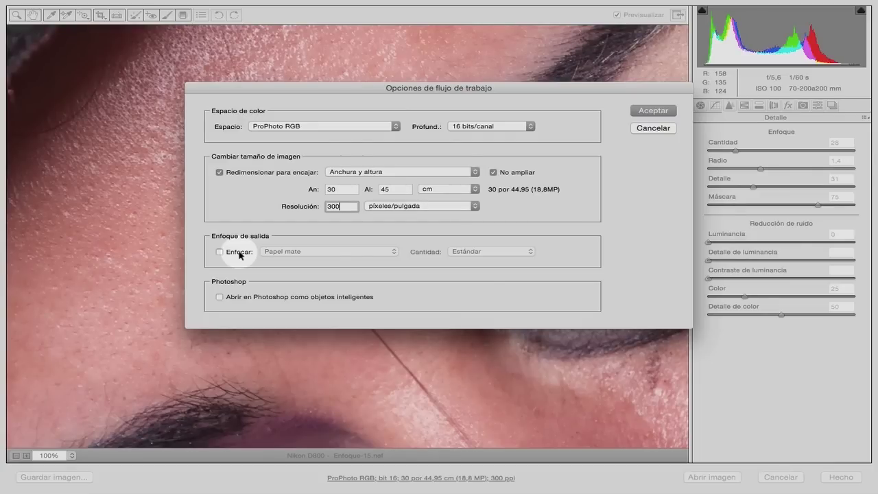
left_click(653, 110)
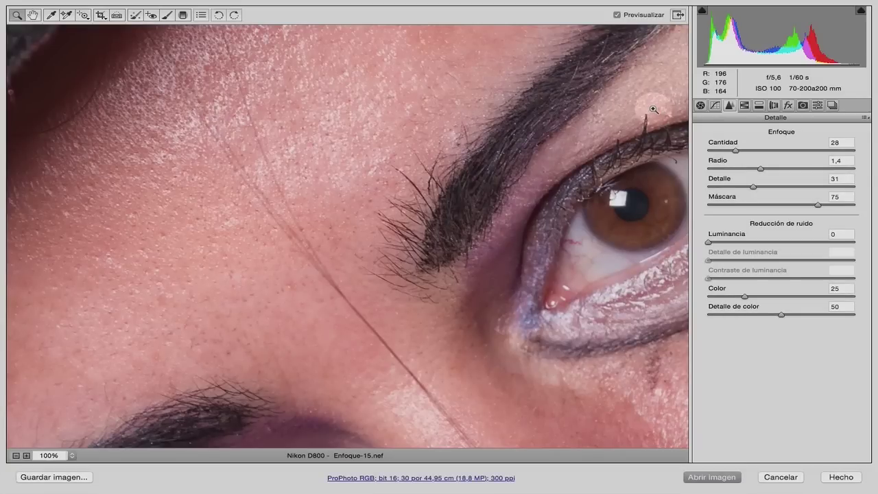
left_click(719, 477)
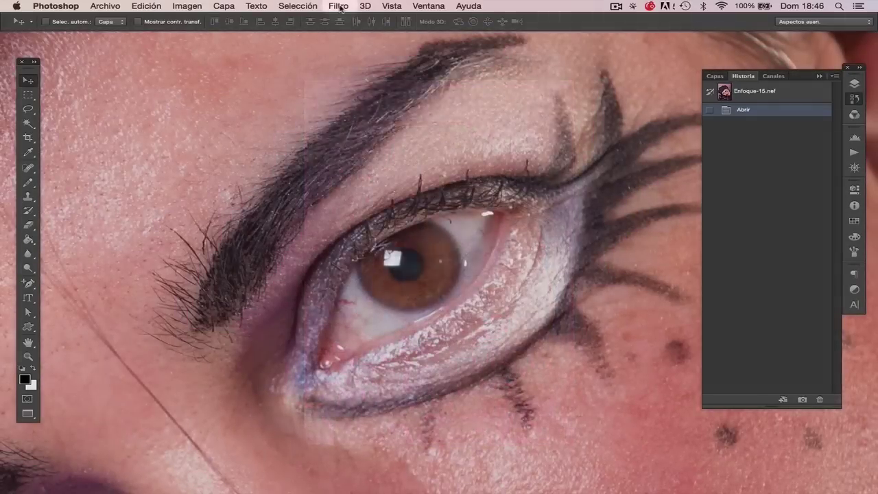
- Start the Máscara de enfoque filter on the portrait, try Cantidad at 118% with Radio 82,3, and settle Cantidad at 20%
left_click(338, 6)
mouse_move(412, 155)
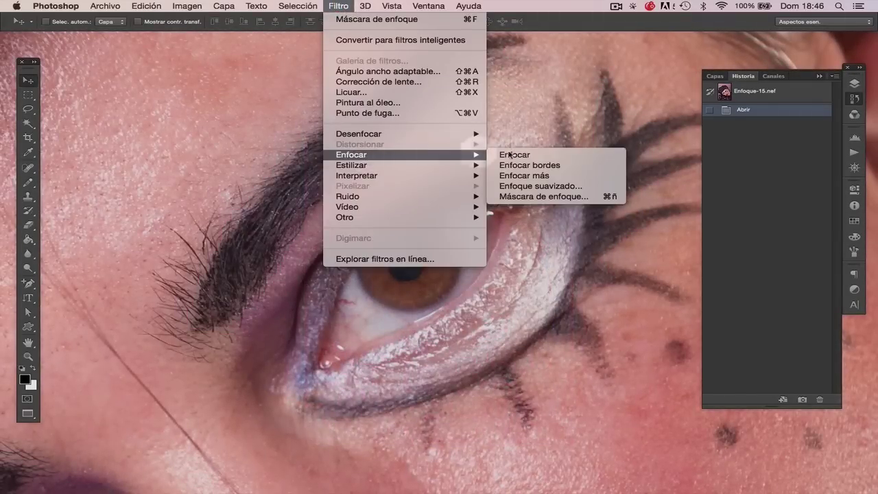
left_click(553, 198)
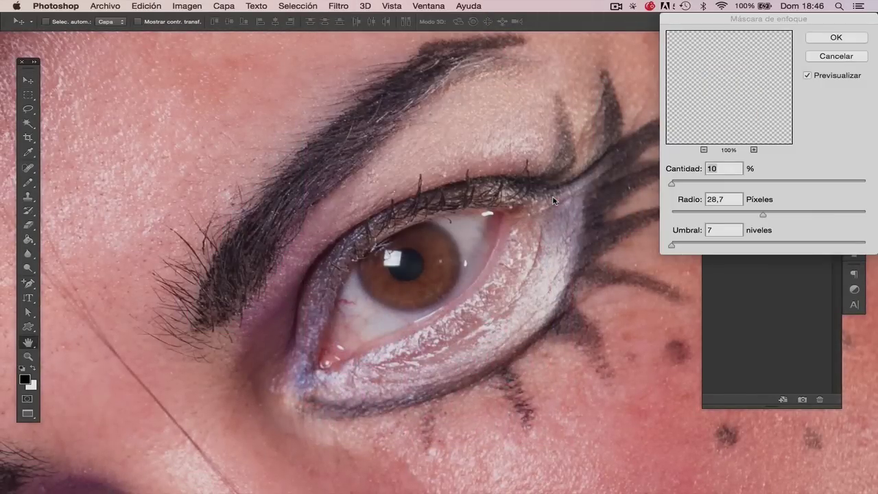
left_click(764, 215)
left_click_drag(764, 215, 789, 214)
left_click_drag(681, 186, 787, 184)
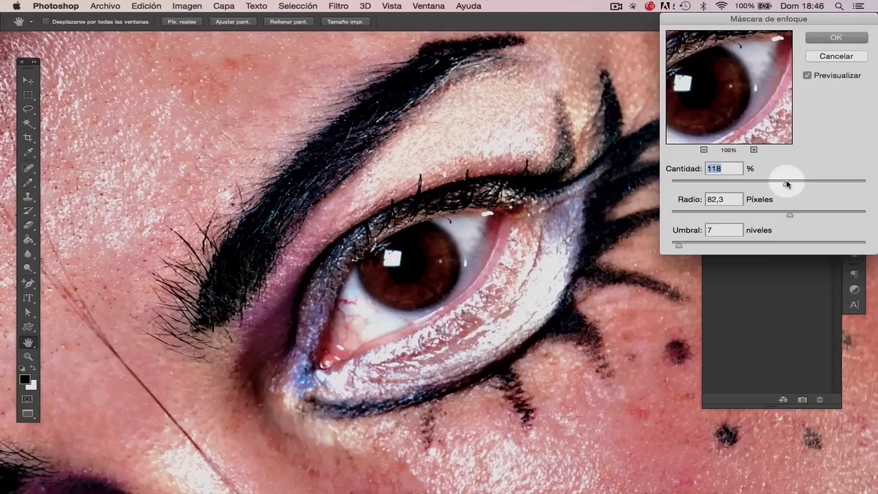
left_click_drag(787, 183, 703, 192)
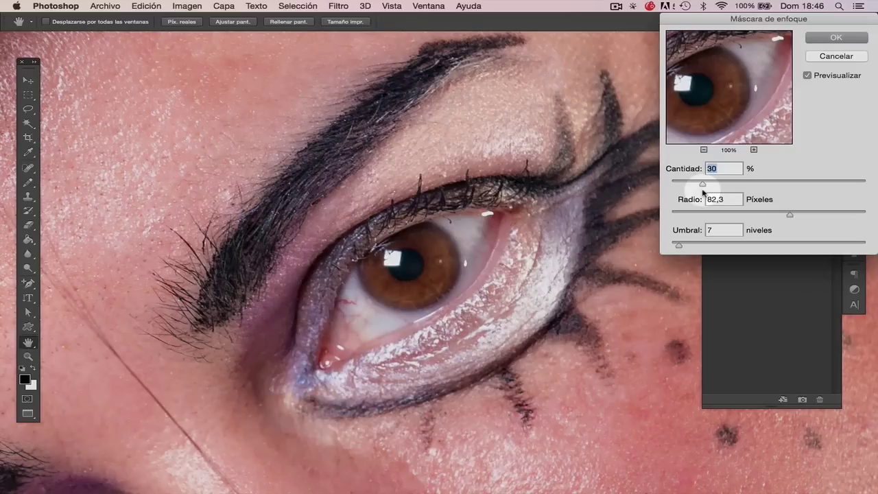
left_click_drag(702, 192, 692, 186)
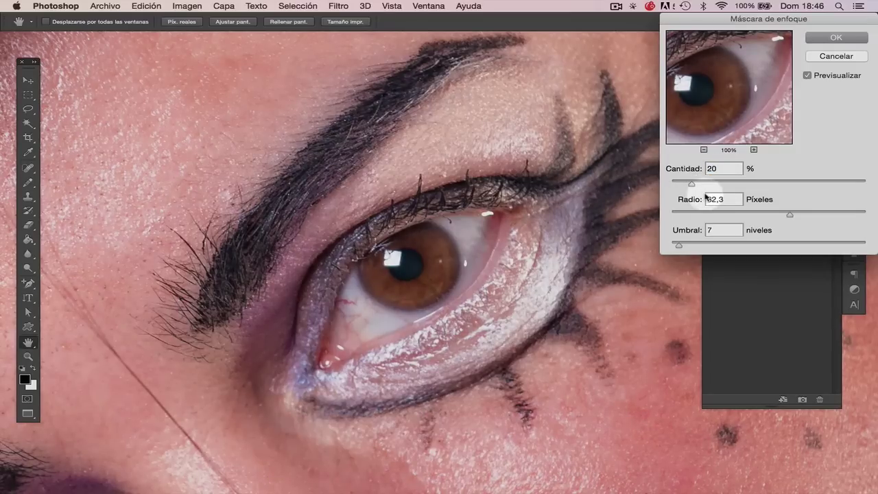
- Set the filter's Radio to 54,4 píxeles and Umbral to 3 niveles, and apply it to the portrait
mouse_move(789, 215)
left_mouse_down()
mouse_move(805, 216)
mouse_move(794, 216)
left_mouse_up()
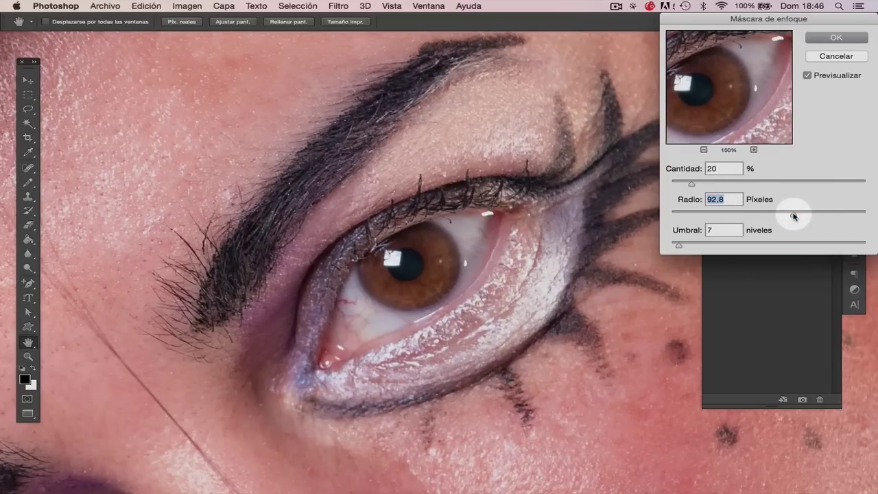
mouse_move(793, 216)
left_mouse_down()
mouse_move(697, 219)
mouse_move(779, 212)
left_mouse_up()
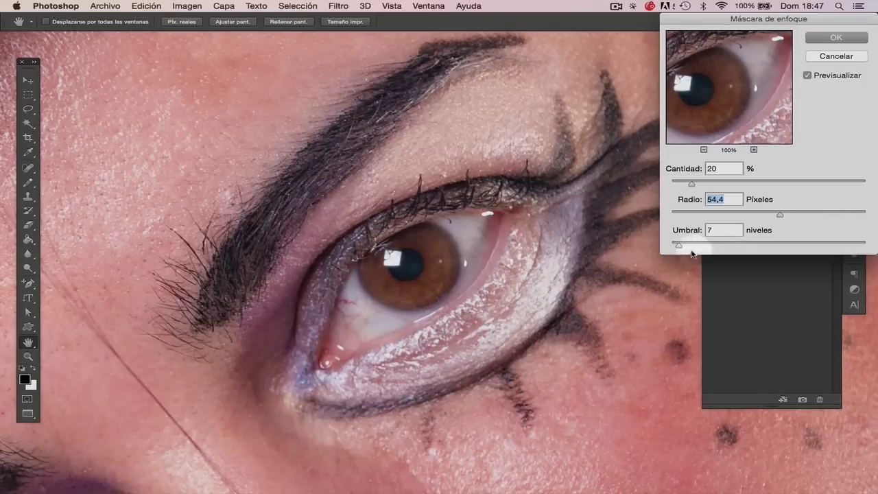
left_click_drag(680, 245, 670, 247)
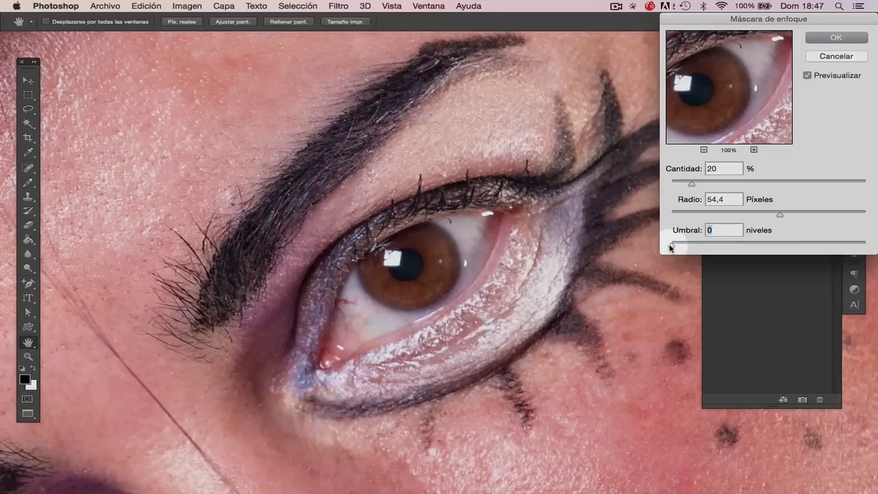
left_click_drag(670, 246, 674, 248)
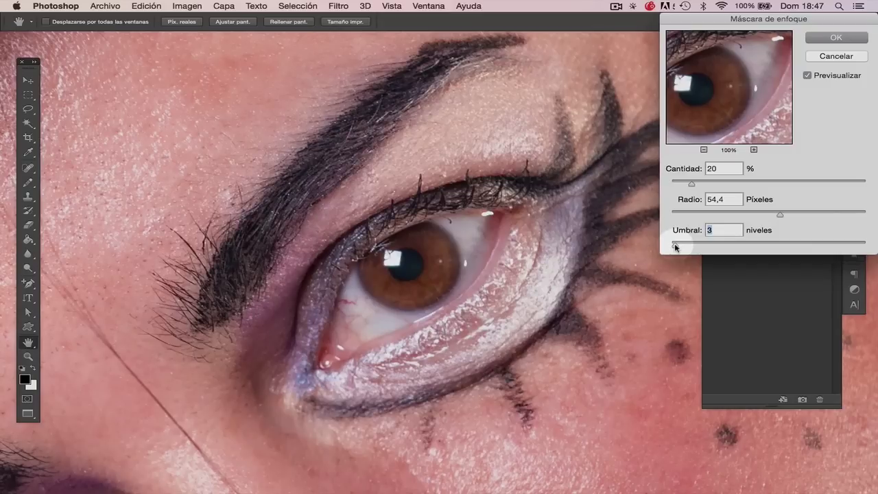
scroll(229, 143, "down", 1)
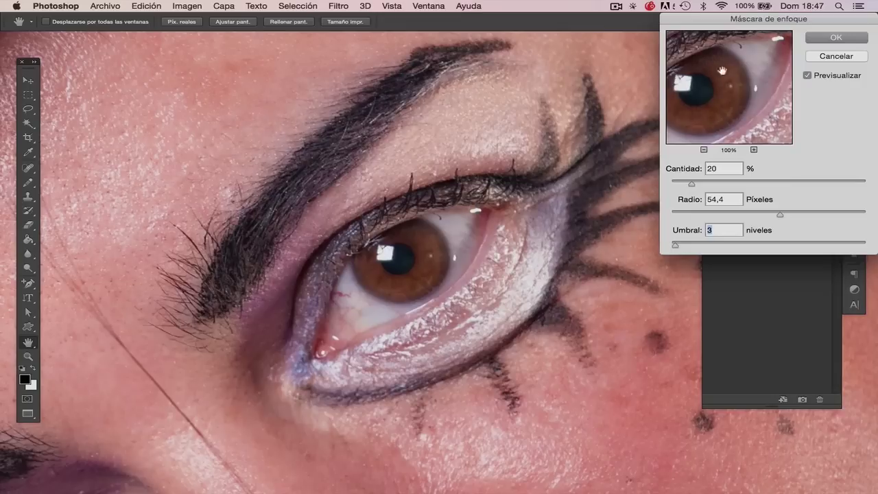
left_click(825, 39)
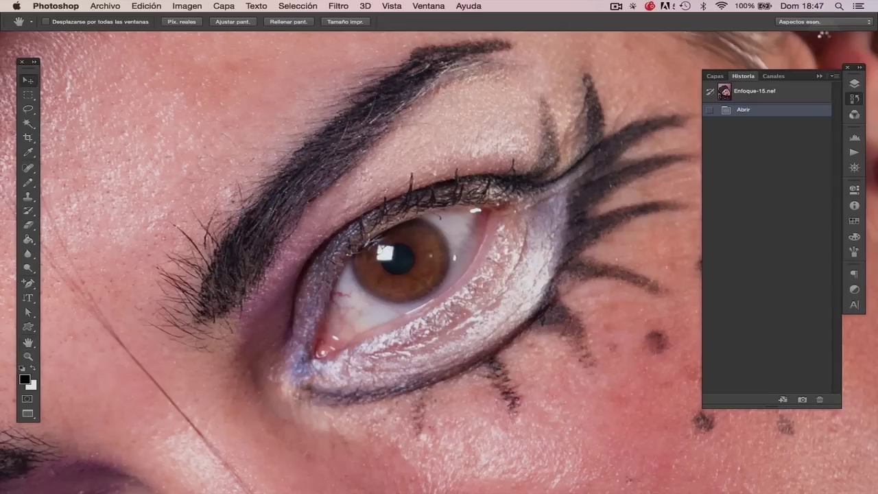
- Compare the whole portrait with and without the Máscara de enfoque filter by repeatedly undoing and redoing it
key("super+0")
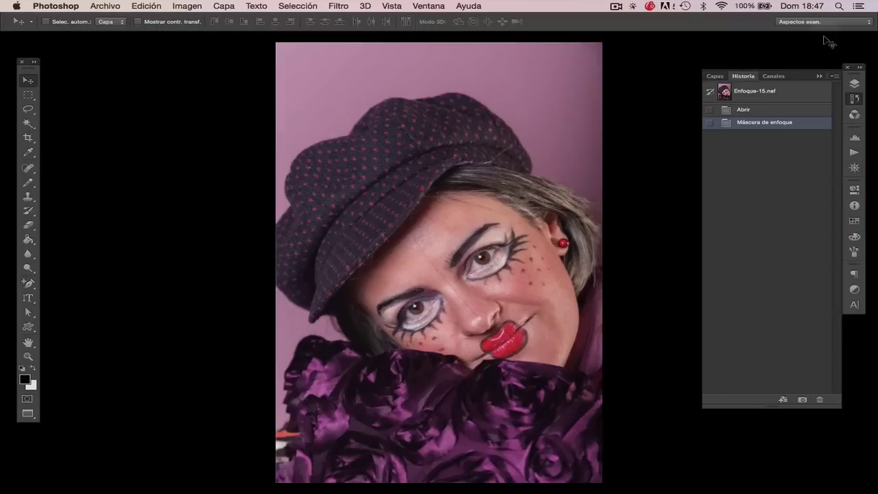
key("super+z")
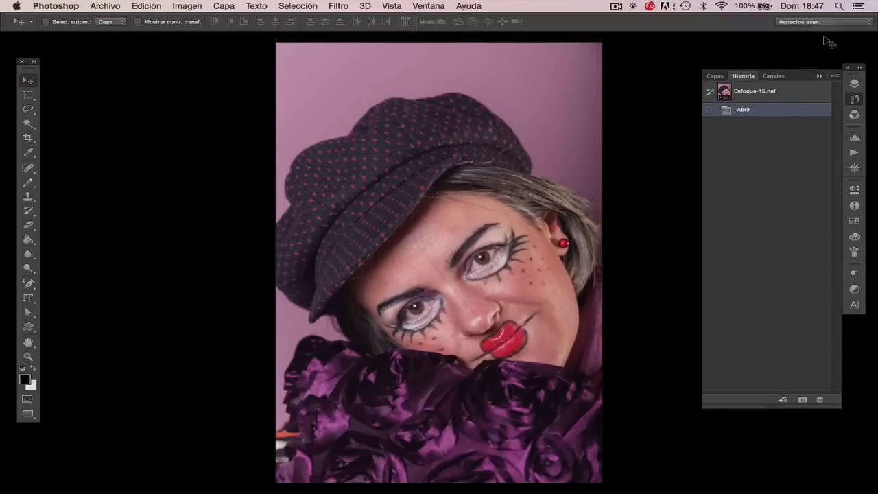
key("super+z")
key("super+z")
key("super+z")
key("super+z")
key("super+z")
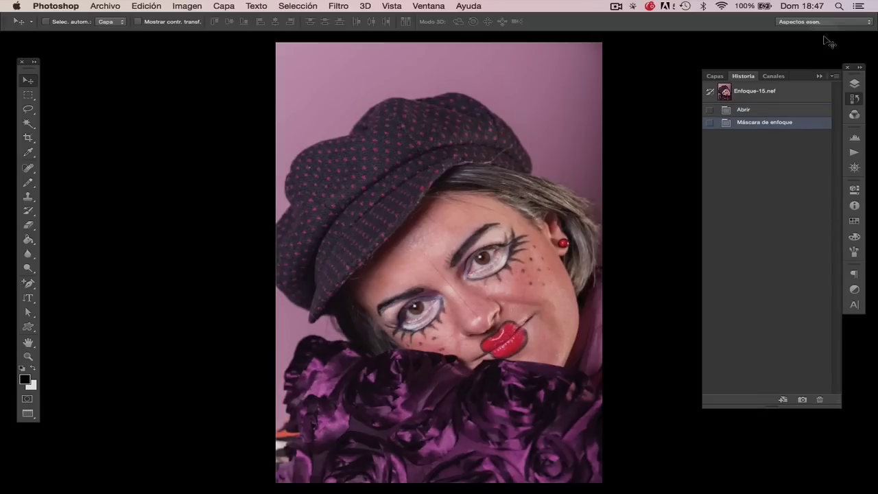
- Examine the eye area and other parts of the face at 100%, comparing them with and without the filter
key("super+1")
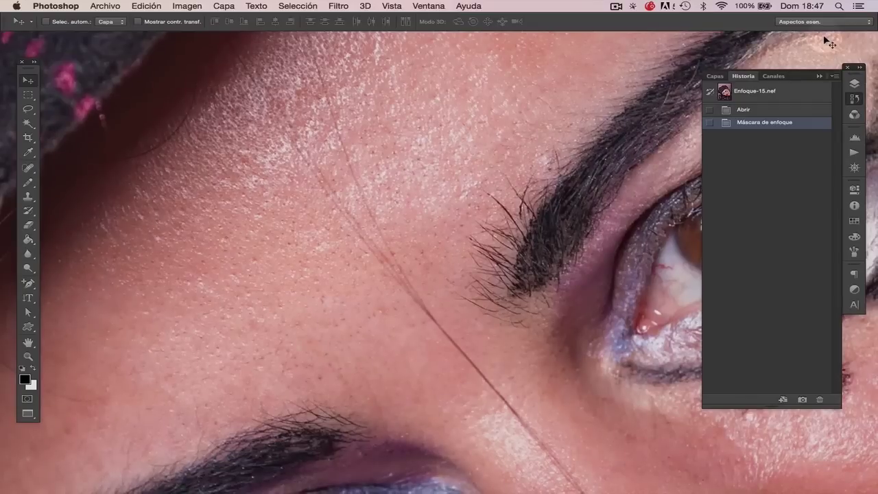
left_click_drag(604, 222, 291, 297)
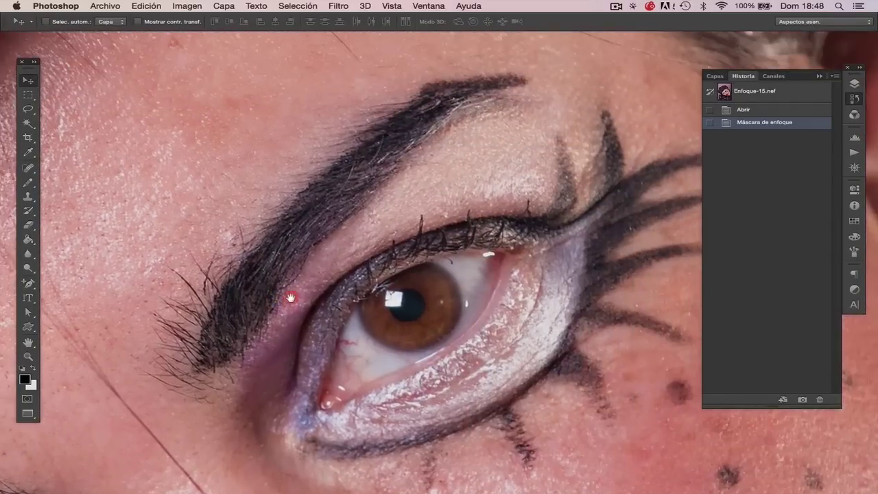
key("super+z")
key("super+z")
key("super+z")
key("super+z")
key("super+z")
key("super+z")
key("super+z")
key("super+z")
left_click_drag(583, 423, 515, 160)
left_click_drag(508, 234, 346, 223)
key("super+z")
key("super+z")
key("super+z")
key("super+z")
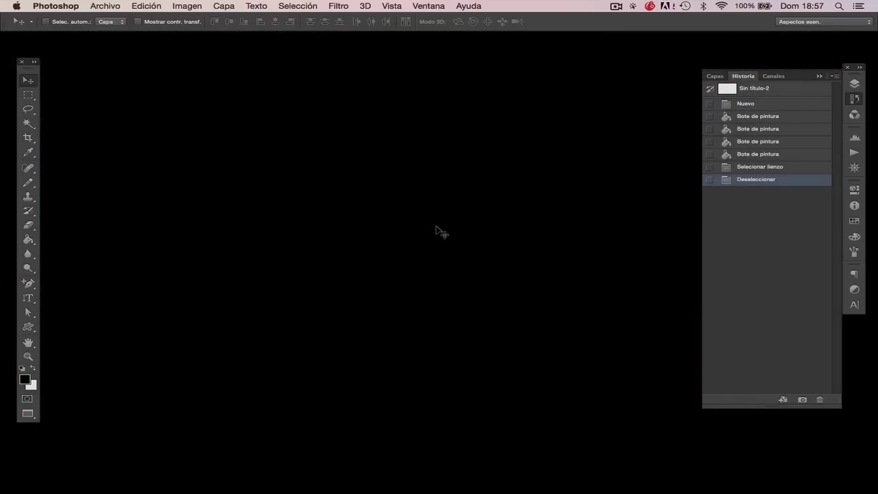
- Open the sunflower photo Enfoque-4.nef from the RAW folder
left_click(103, 5)
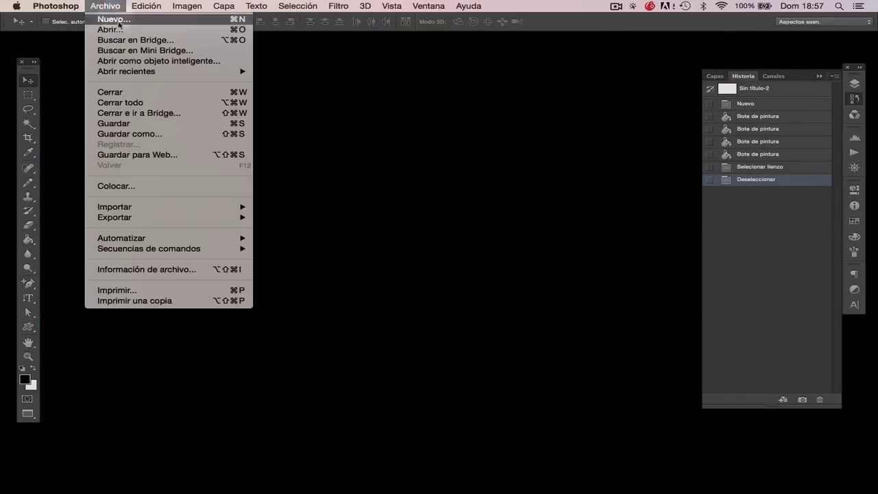
left_click(120, 33)
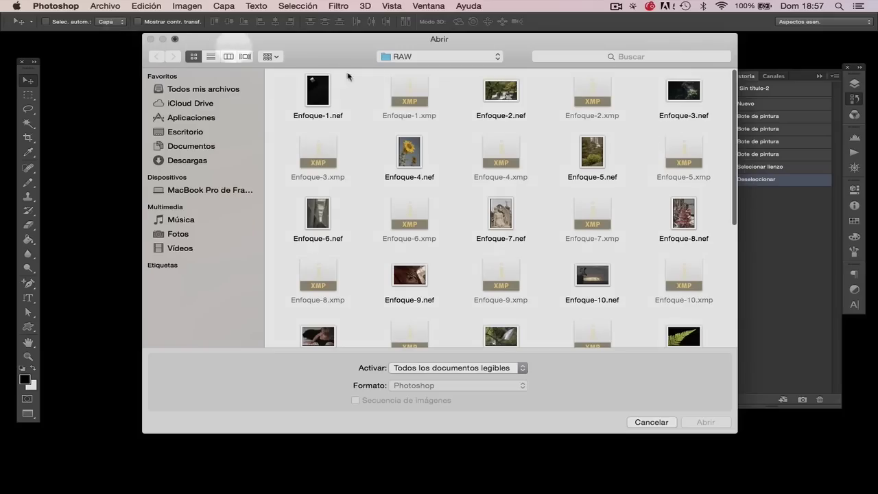
double_click(409, 164)
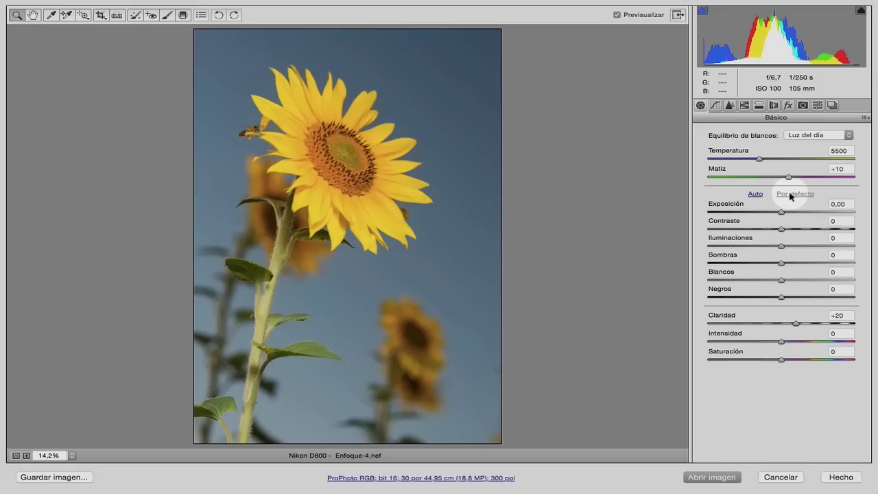
- Set the sunflower's Exposición to -0,45, Contraste to +38, Iluminaciones to -36, Sombras to -48 and Blancos to +27
left_click(779, 212)
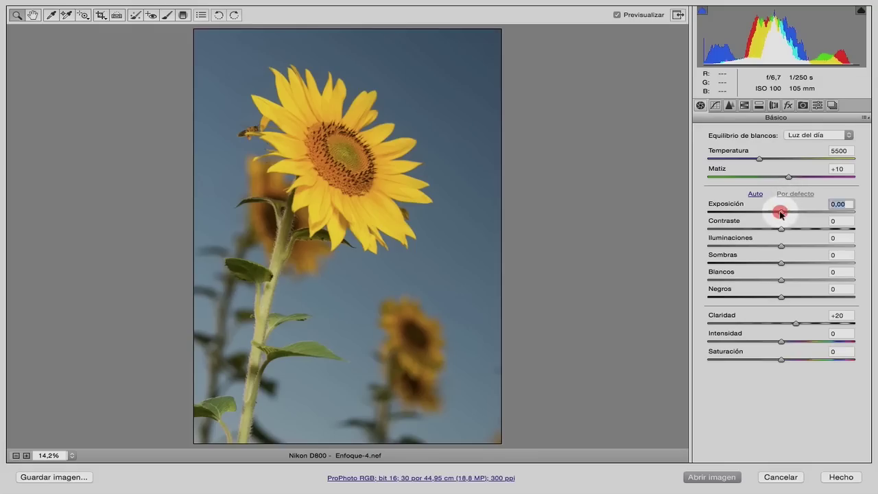
left_click_drag(779, 214, 747, 269)
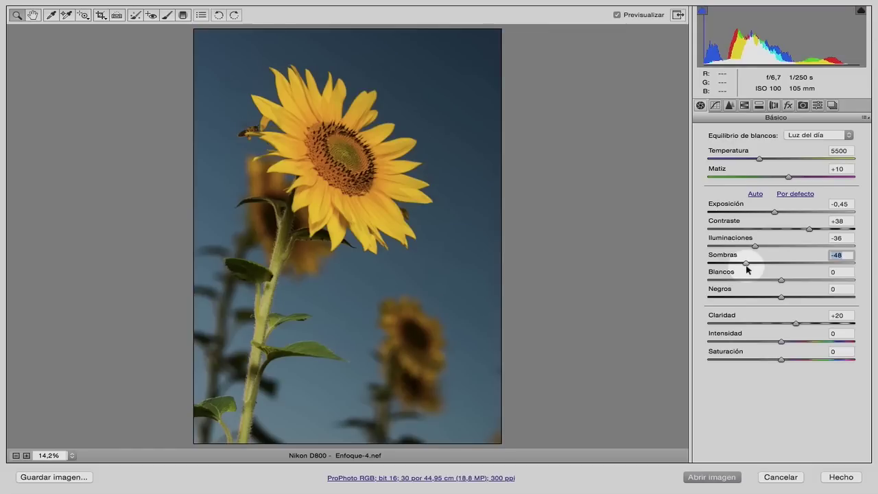
left_click_drag(781, 281, 799, 280)
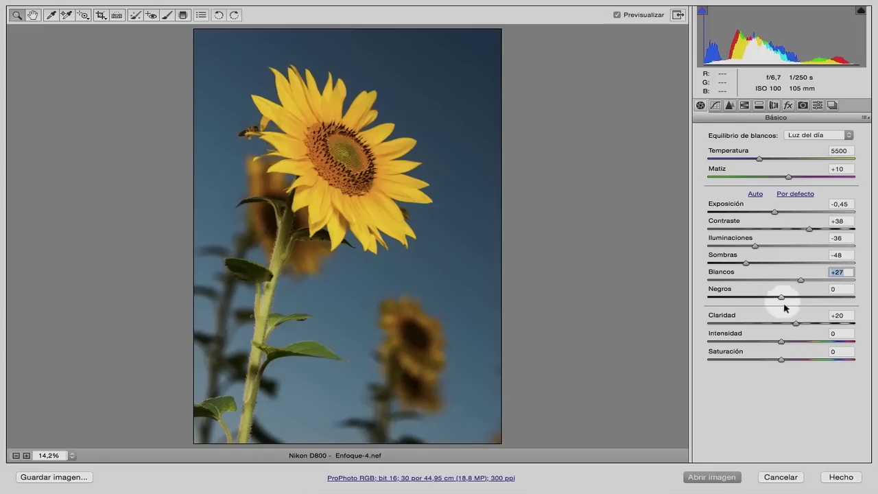
- Lower the sunflower's Claridad to about zero, view the flower centre at 100%, and raise Claridad to +30
left_click_drag(796, 323, 780, 327)
left_click(357, 165)
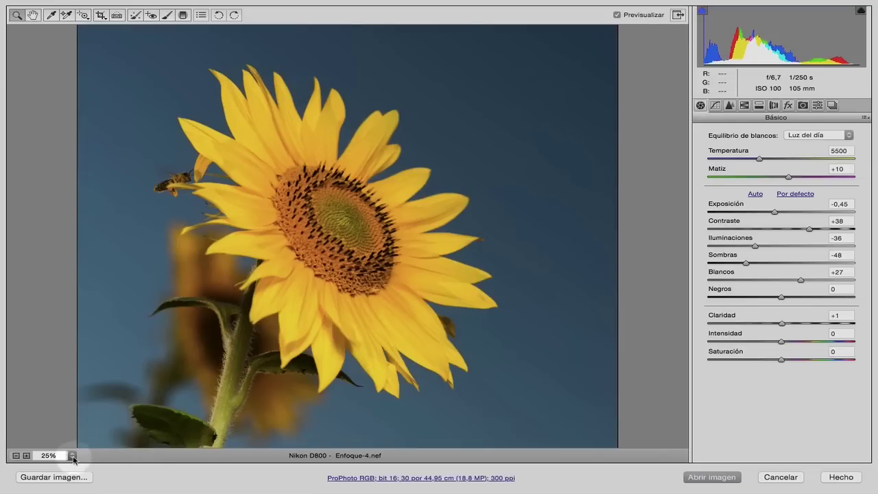
left_click(72, 455)
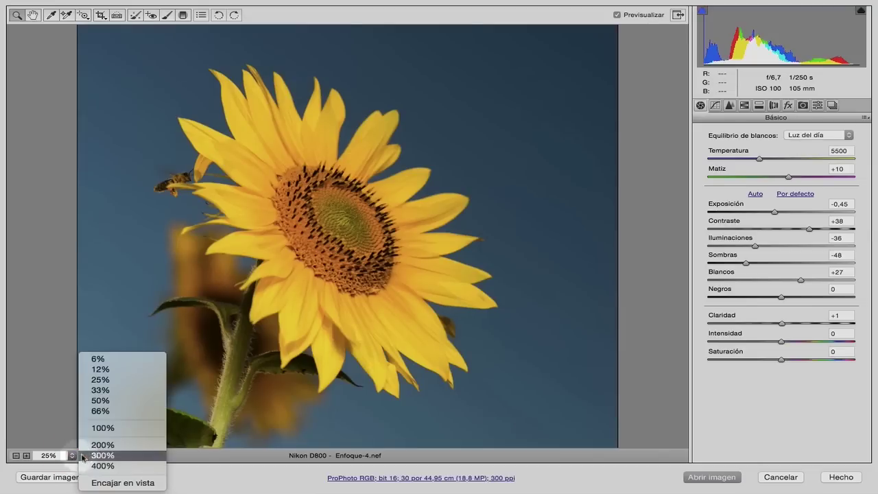
left_click(110, 428)
left_click(797, 322)
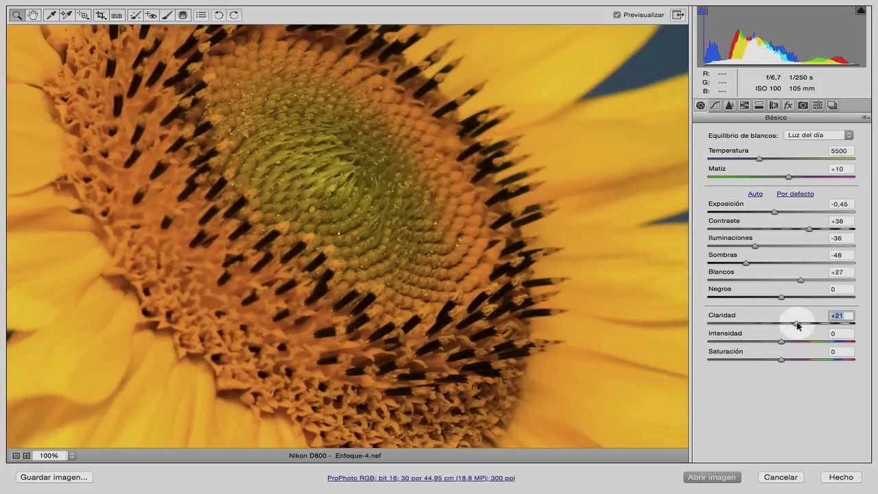
left_click_drag(798, 325, 805, 325)
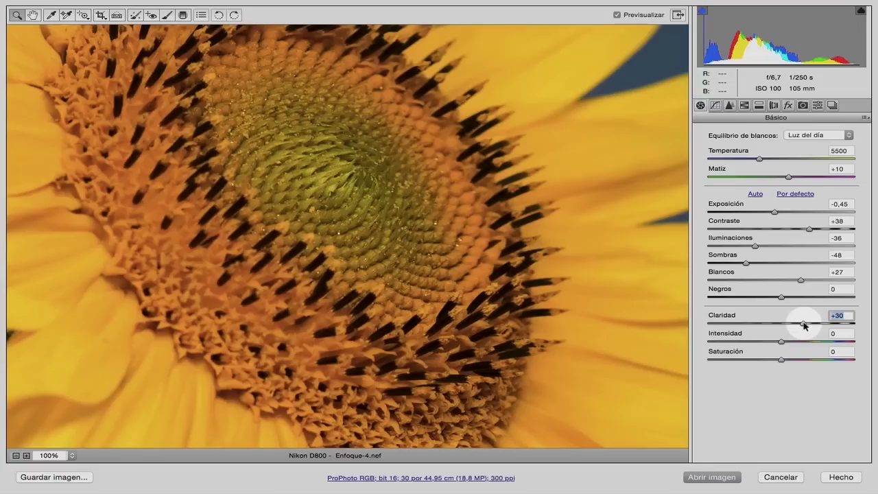
- Set the sunflower's sharpening to Cantidad 46, Radio 1,0, Detalle 44 and Máscara 48
left_click(729, 106)
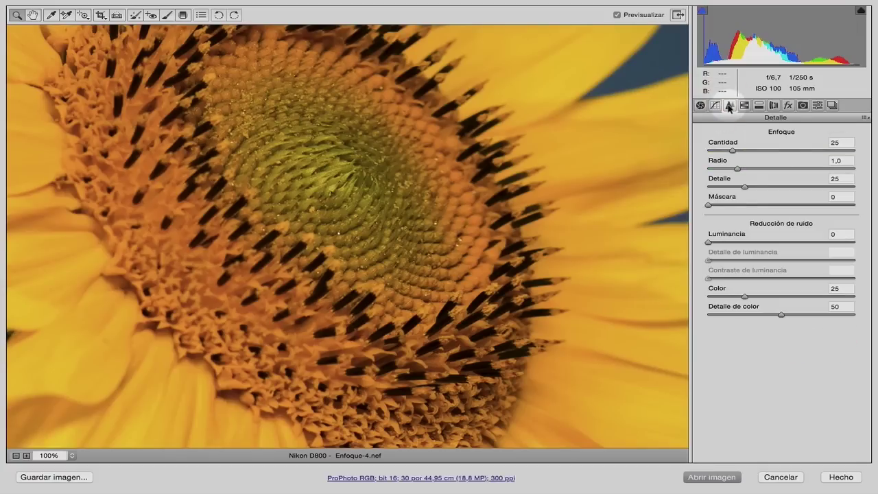
left_click_drag(737, 168, 699, 176)
left_click_drag(747, 189, 683, 190)
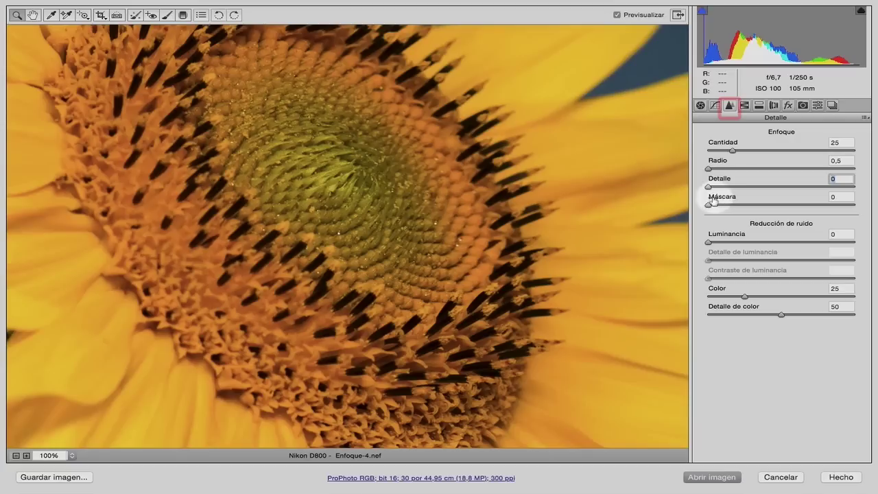
left_click(709, 205)
left_click_drag(737, 148, 739, 170)
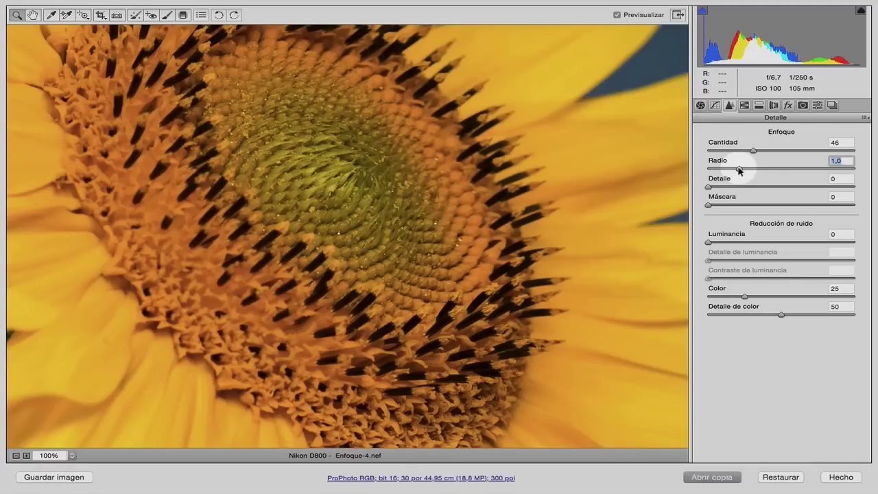
left_click_drag(709, 189, 772, 188)
left_click_drag(710, 204, 778, 205)
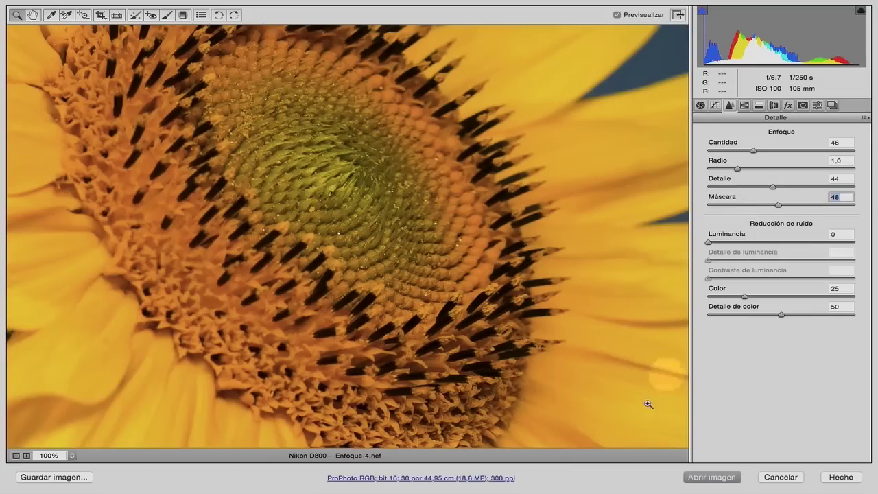
- Set the workflow output size to fit within 45 by 60 cm at 254 pixels per inch
left_click(494, 480)
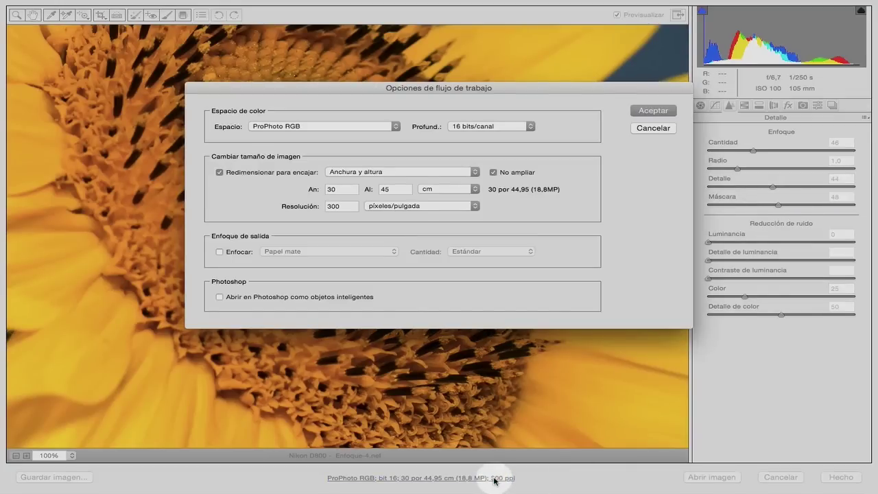
left_click(295, 194)
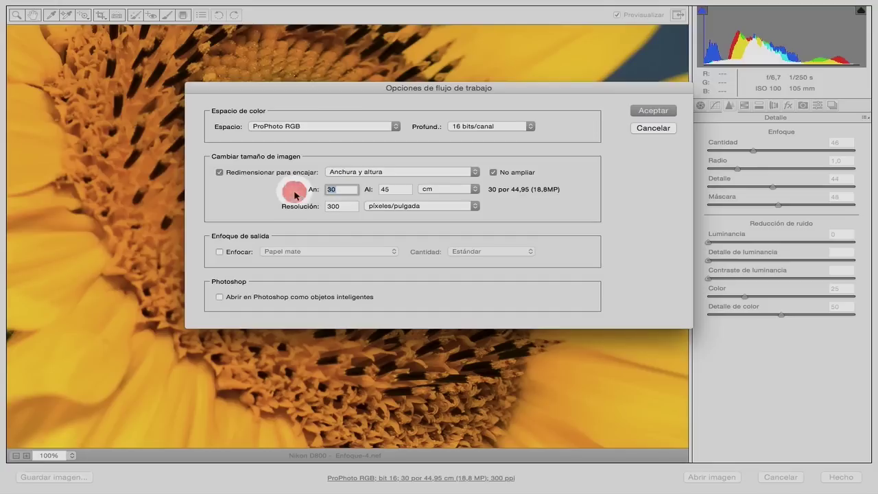
type("4")
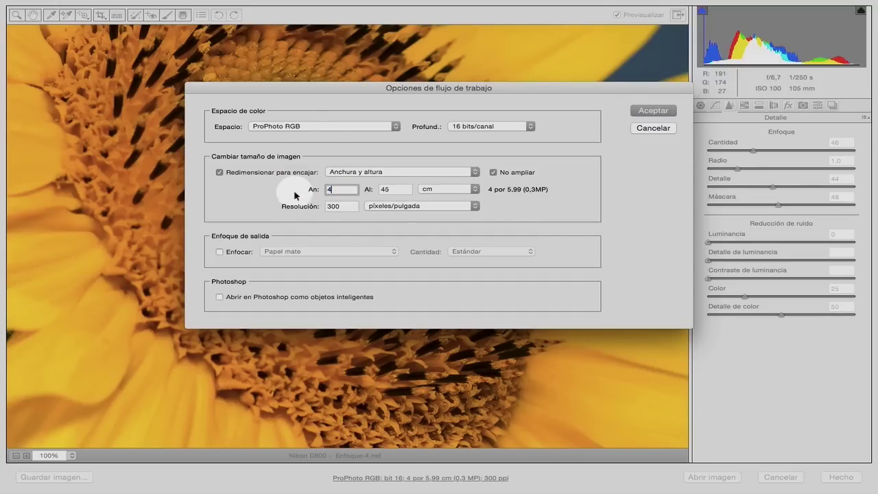
type("5")
key("Tab")
type("6")
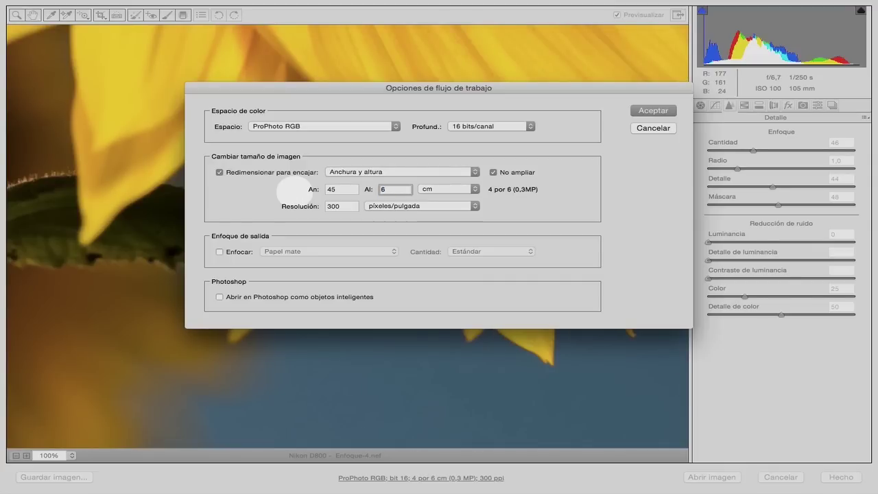
type("0")
left_click(302, 209)
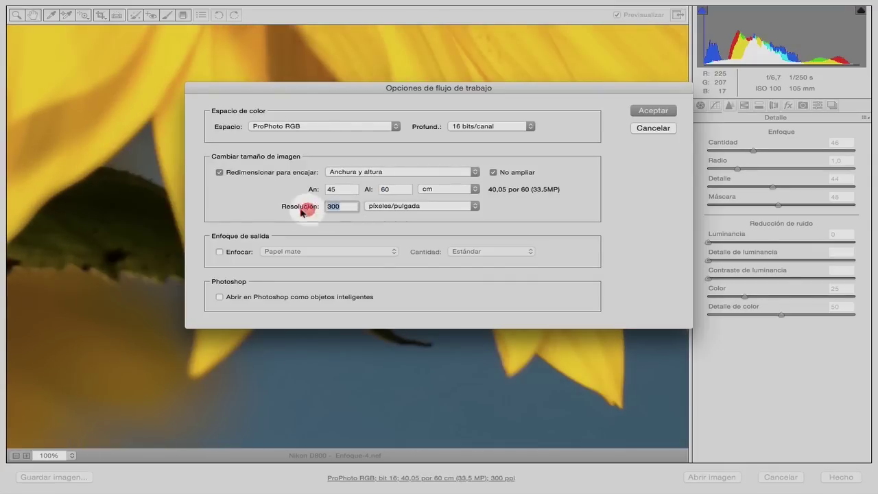
type("25")
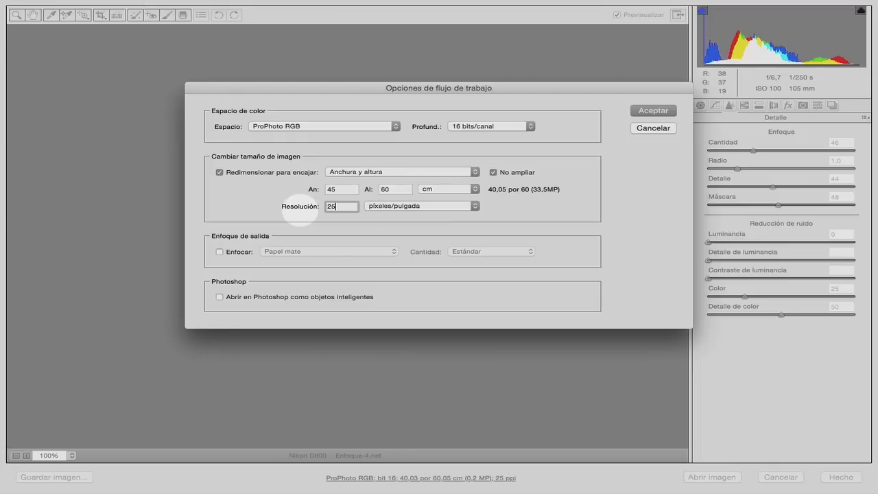
type("4")
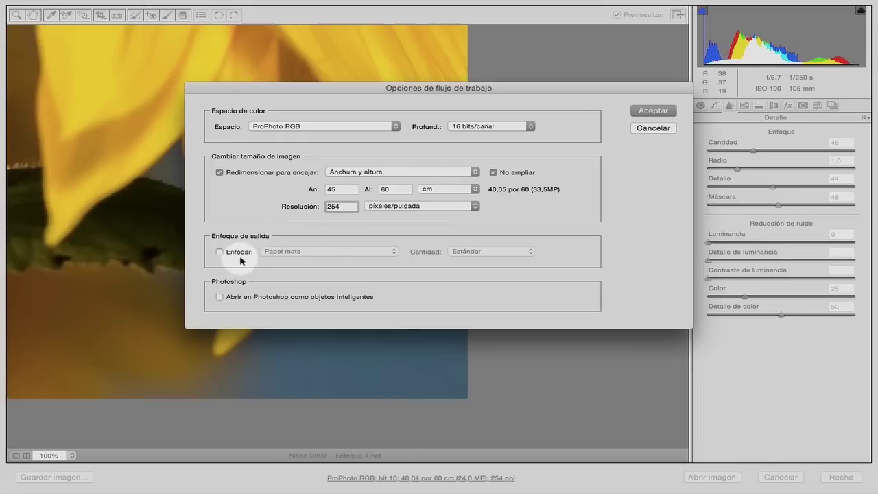
left_click(637, 108)
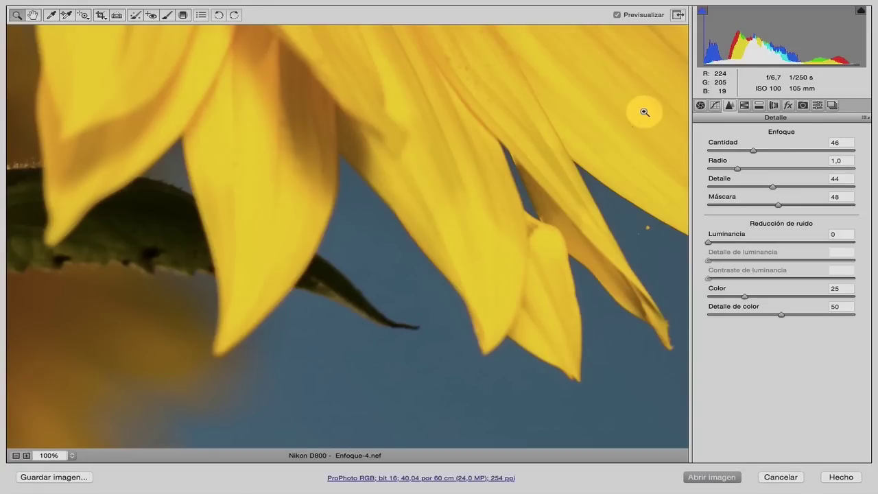
- Open the developed sunflower image in Photoshop and view the flower centre at actual pixels
left_click(714, 477)
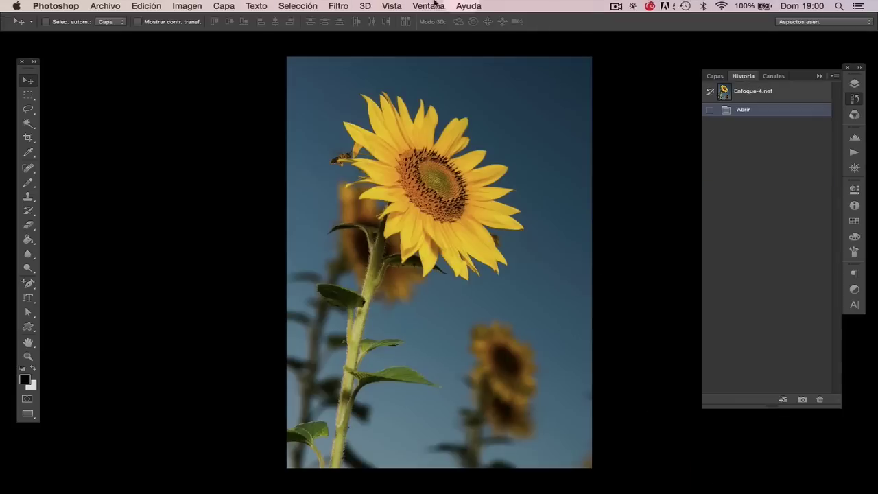
left_click(396, 6)
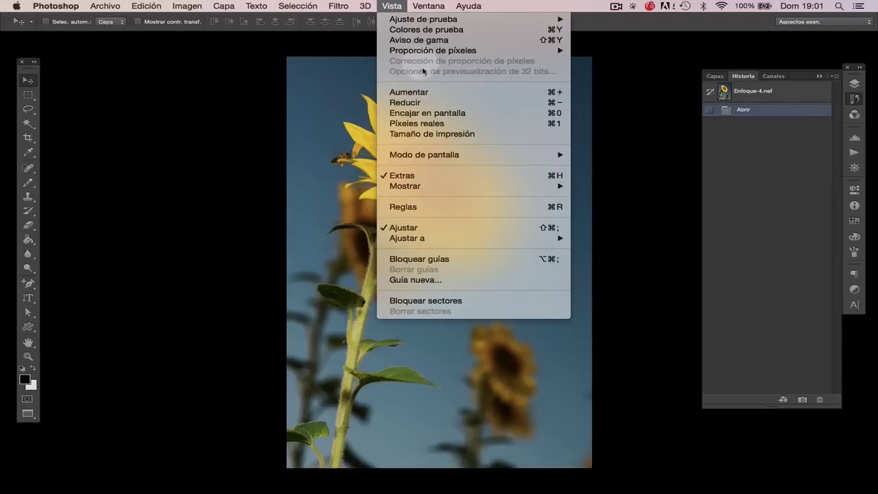
left_click(434, 123)
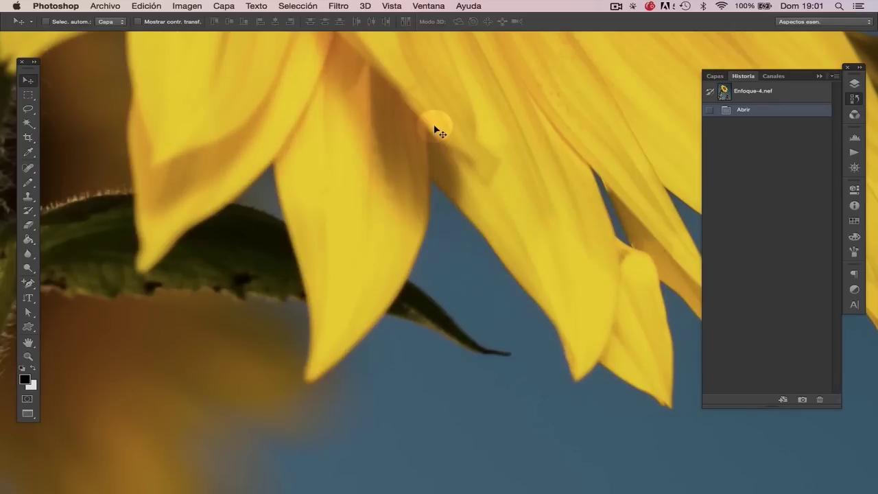
left_click_drag(443, 55, 415, 377)
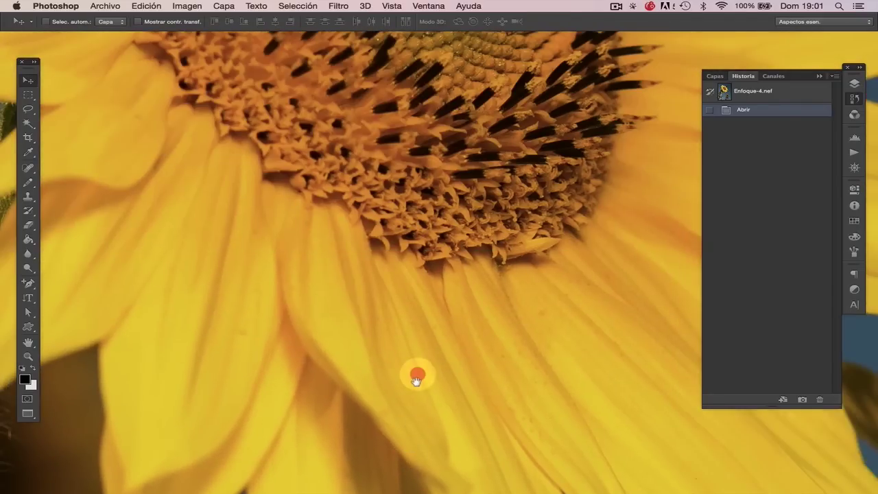
left_click_drag(446, 76, 416, 360)
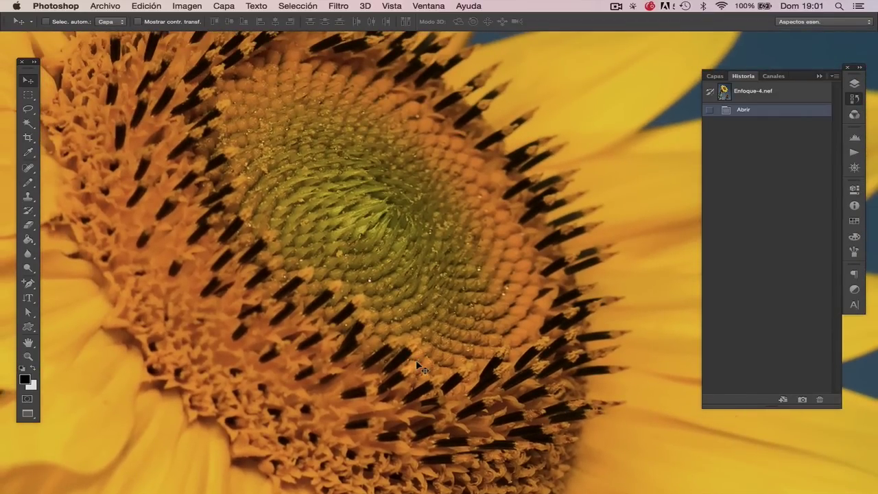
- Start a Máscara de enfoque on the sunflower with Cantidad 500%, Radio 0,1 píxeles and Umbral 0
left_click(351, 8)
mouse_move(366, 156)
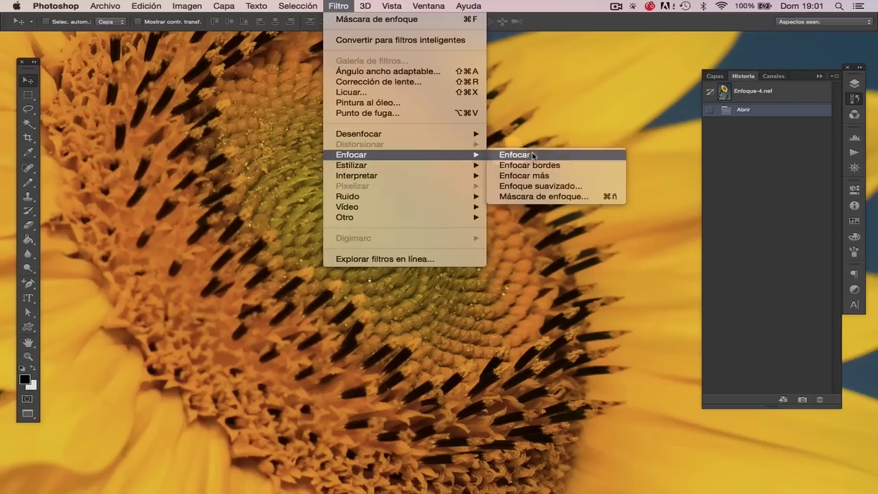
left_click(570, 197)
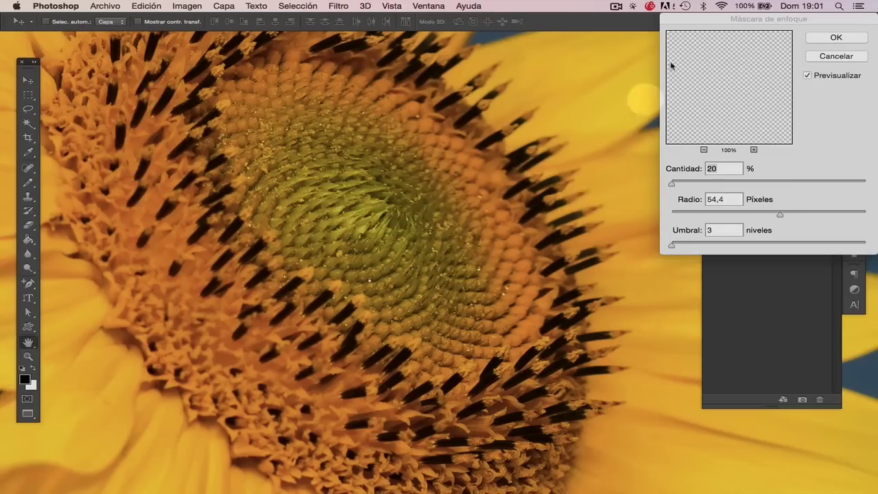
left_click_drag(720, 19, 660, 43)
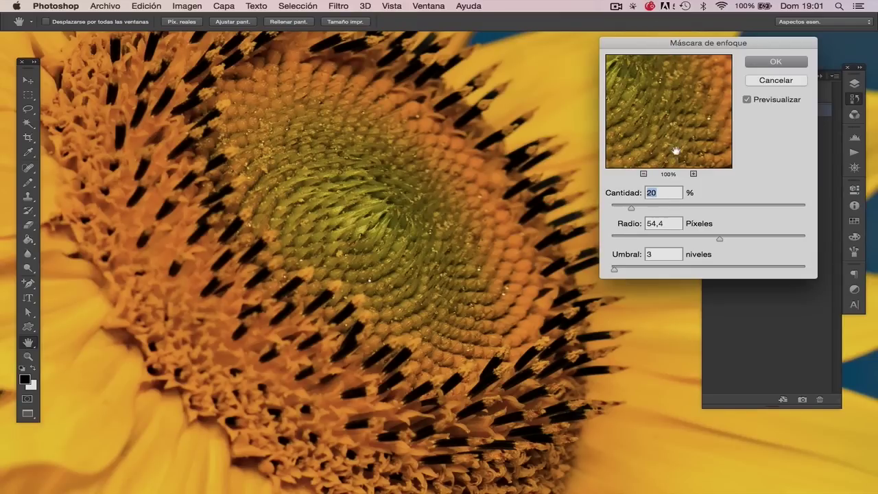
left_click_drag(631, 208, 807, 206)
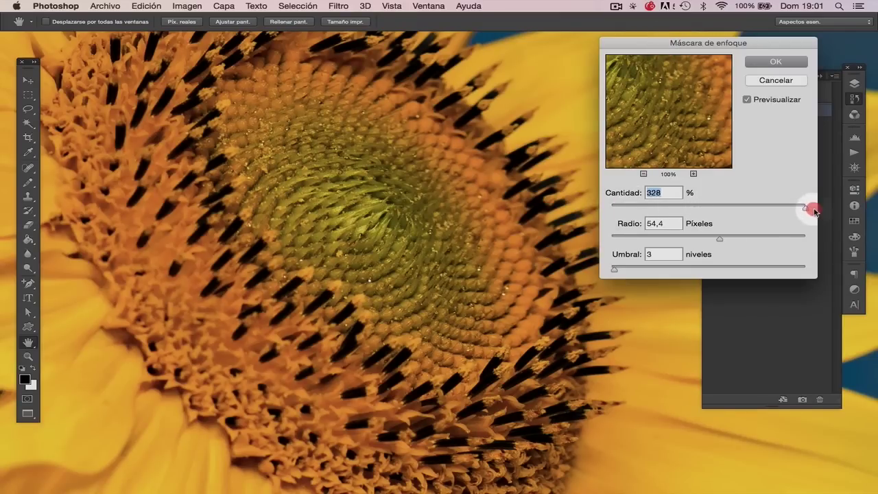
left_click_drag(721, 240, 588, 239)
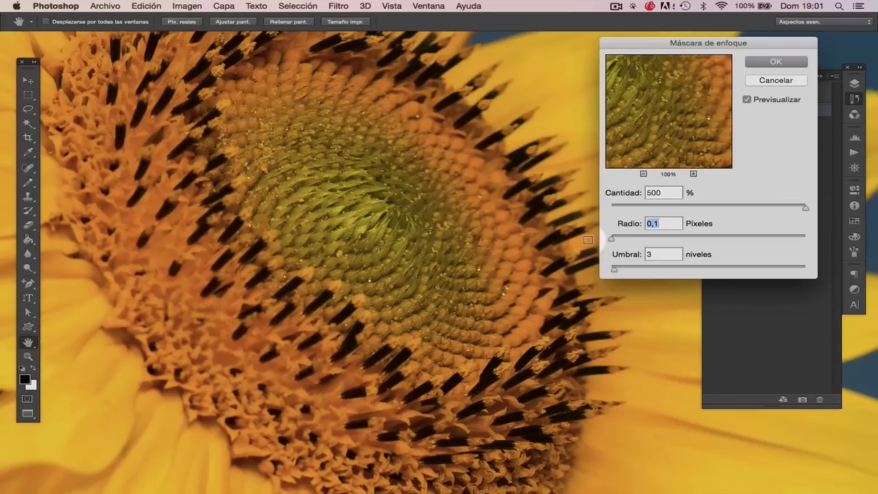
left_click_drag(613, 269, 602, 270)
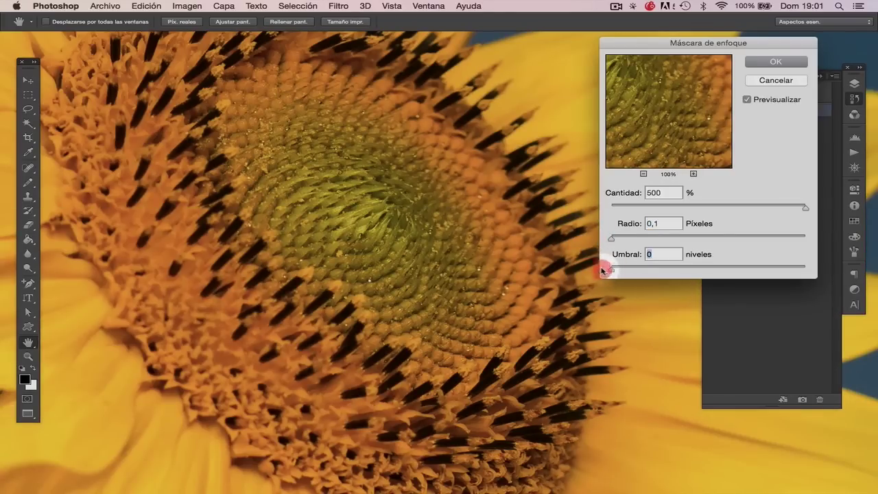
- Compare small sharpening radii from 0,1 píxeles upwards on the flower centre and set Radio to 0,3
left_click(663, 223)
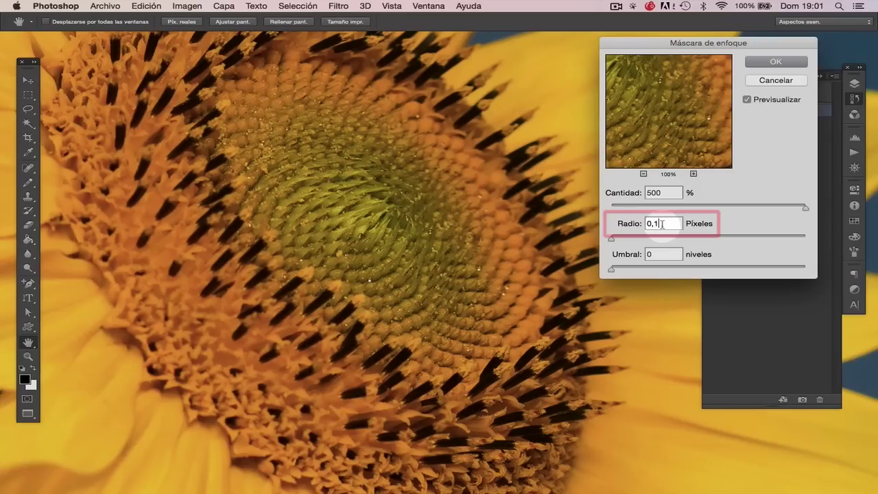
key("Up")
key("Up")
key("Up")
key("Down")
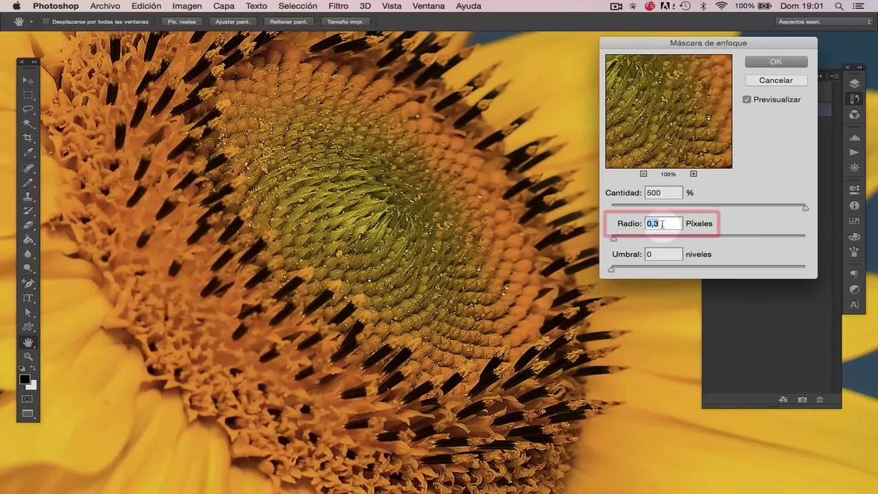
key("Down")
key("Down")
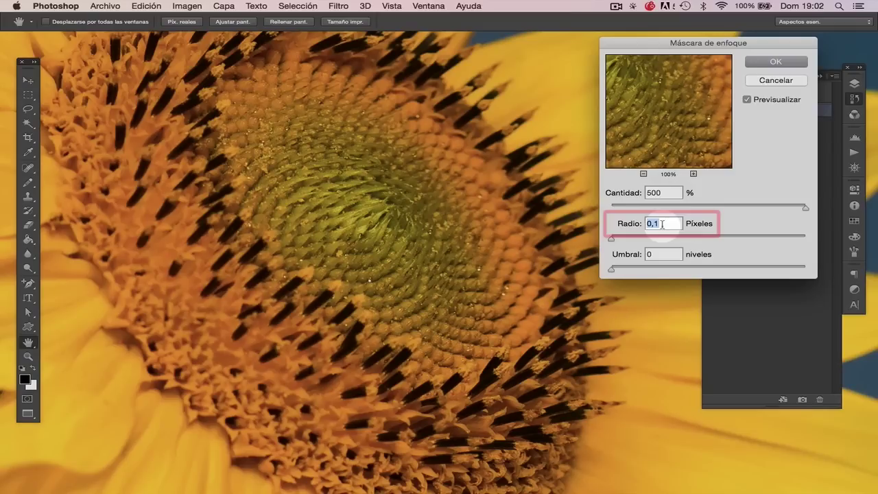
key("Up")
key("Up")
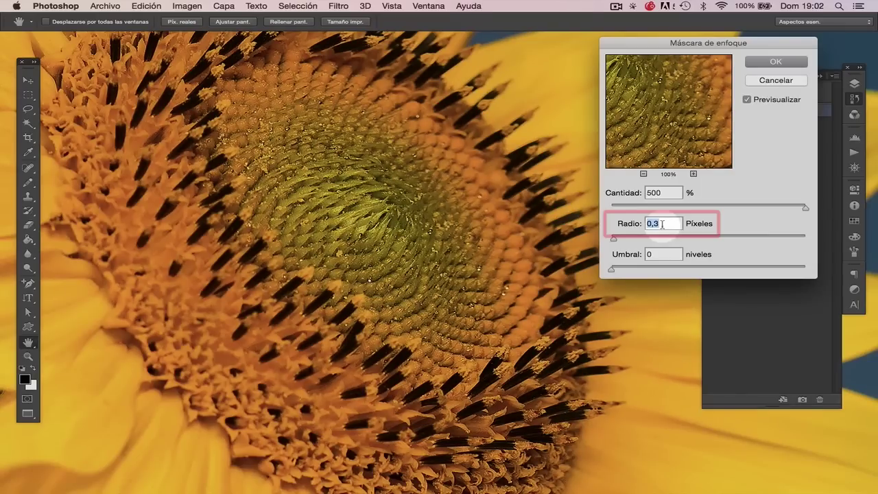
key("Down")
key("Up")
key("Up")
key("Up")
key("Up")
key("Down")
key("Down")
key("Down")
key("Down")
key("Down")
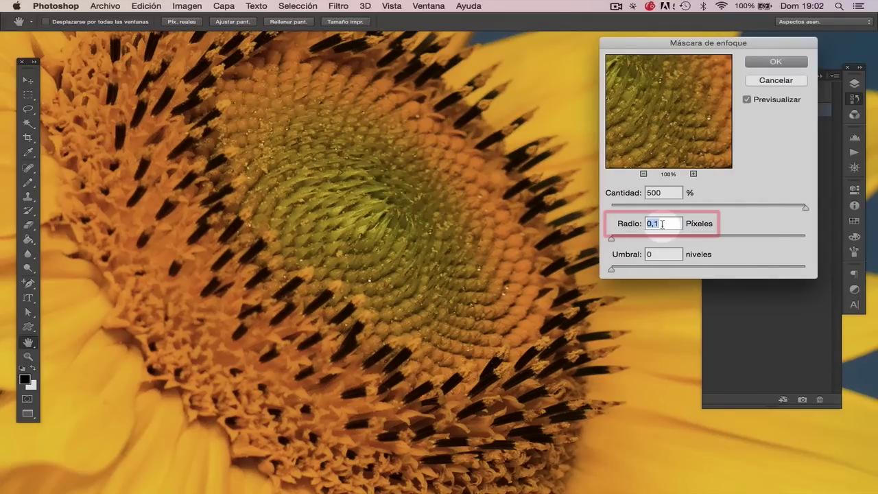
key("Up")
key("Up")
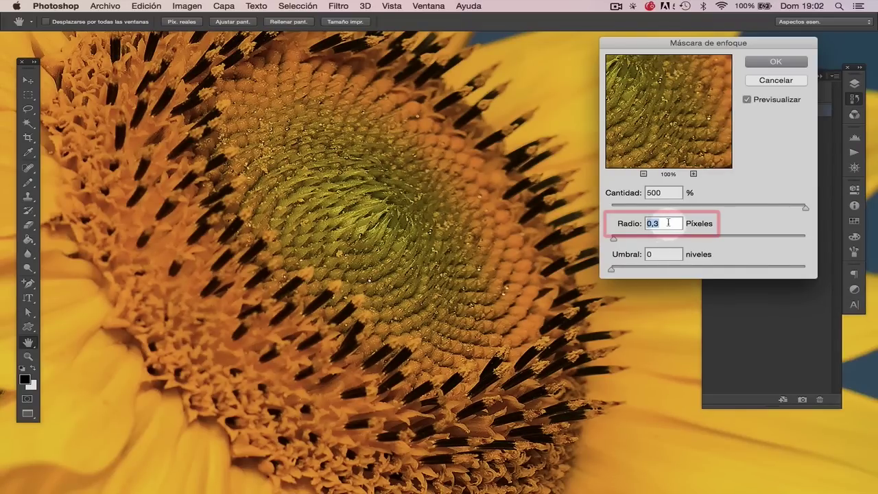
- Set the mask's Cantidad to 192%, inspect the petals against the sky and apply the sharpening
left_click_drag(804, 207, 663, 215)
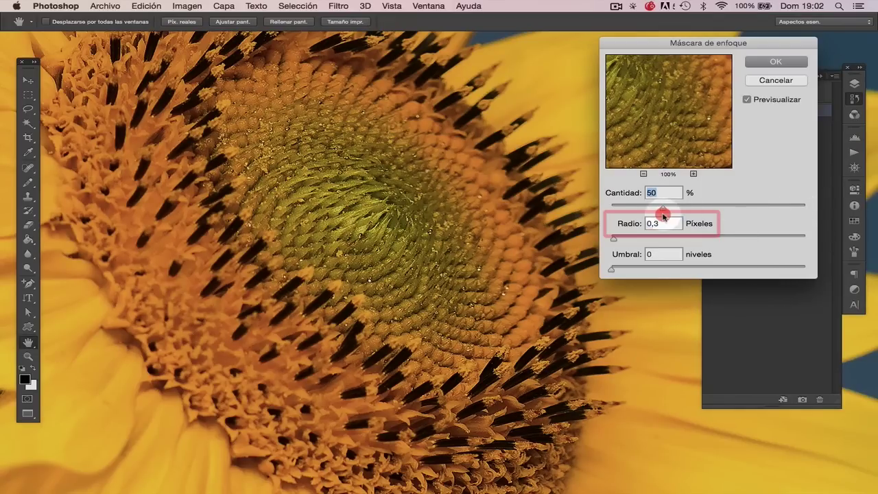
left_click_drag(662, 207, 755, 211)
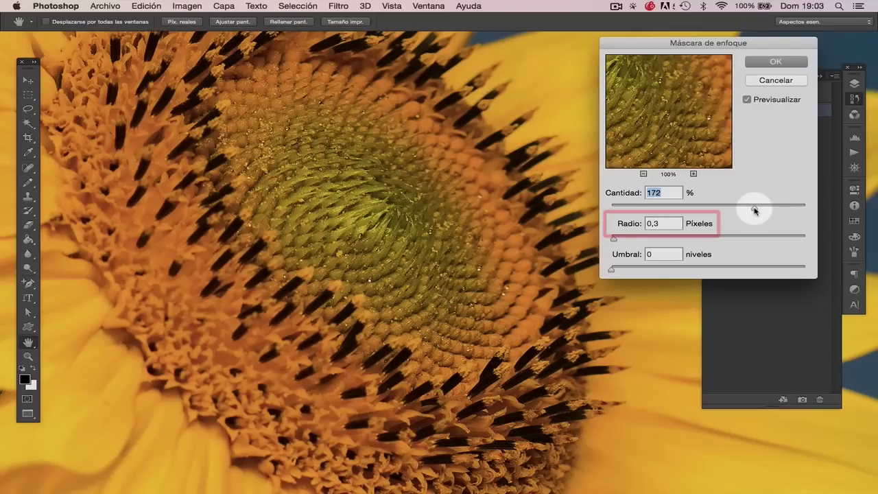
left_click_drag(755, 210, 766, 210)
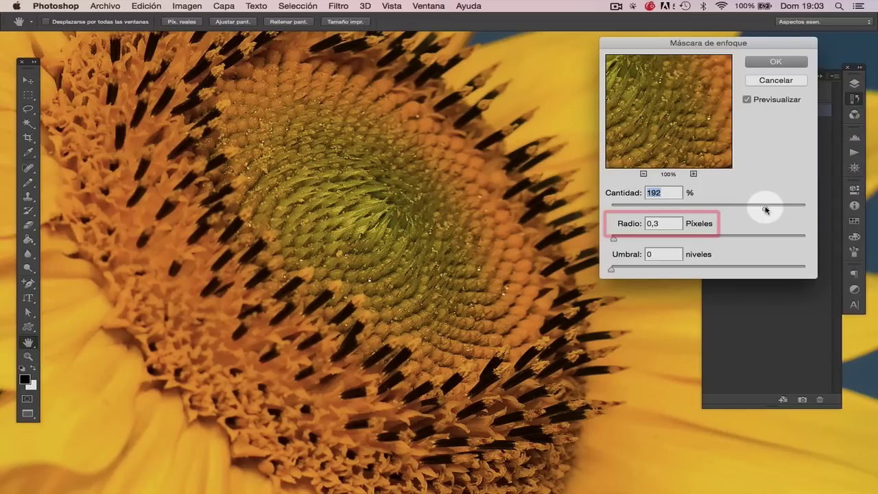
mouse_move(506, 65)
left_mouse_down()
mouse_move(482, 182)
mouse_move(364, 304)
left_mouse_up()
left_click(394, 202)
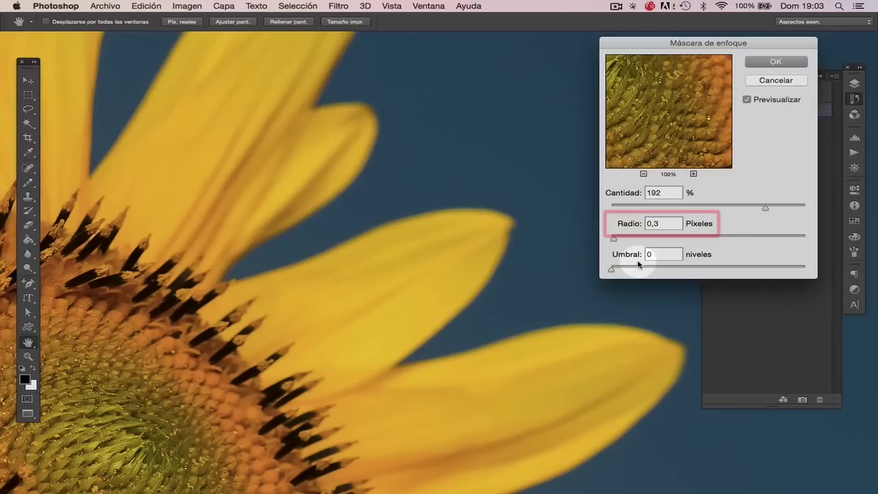
left_click(771, 62)
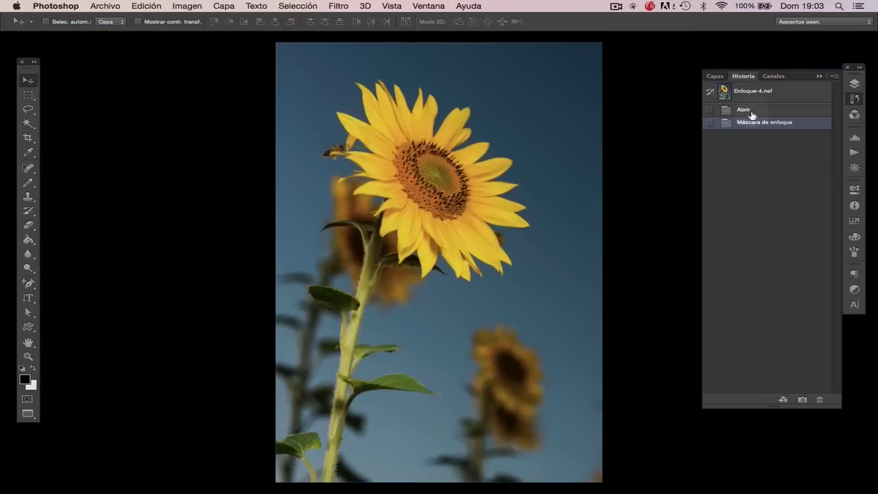
- Compare the whole sunflower image before and after the Máscara de enfoque by switching between its history states
left_click(744, 110)
left_click(751, 124)
left_click(754, 112)
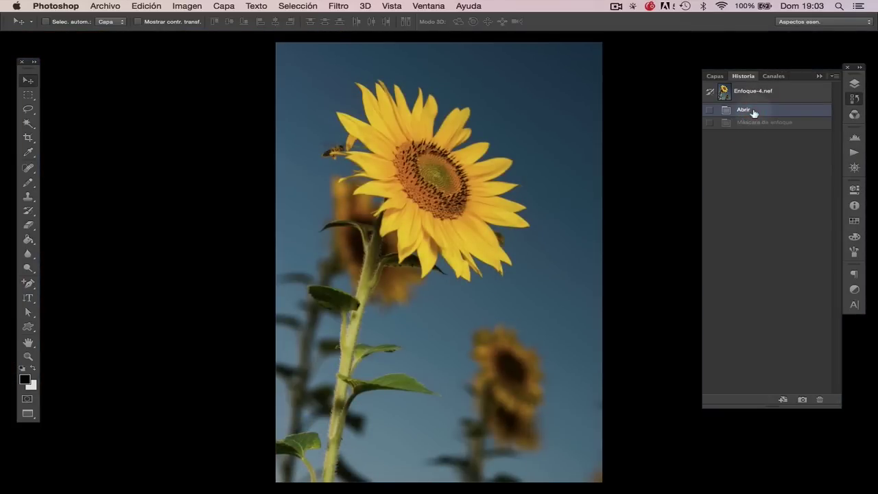
left_click(750, 123)
left_click(752, 112)
left_click(751, 123)
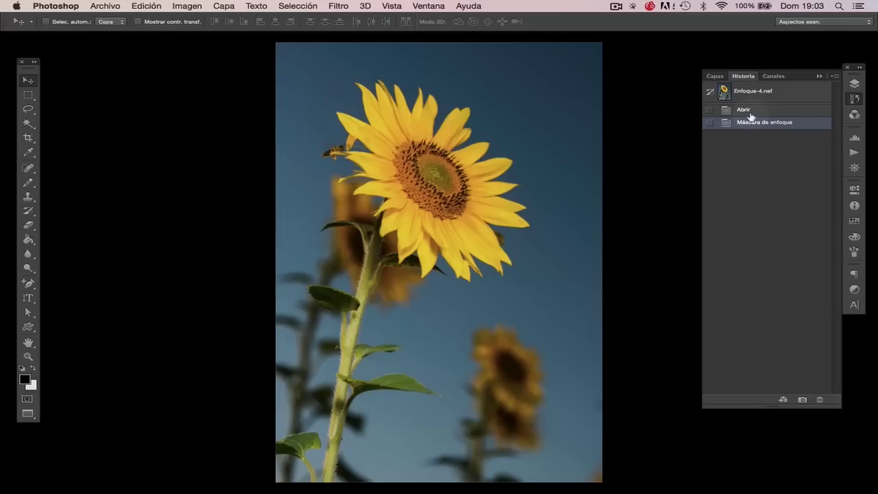
left_click(751, 112)
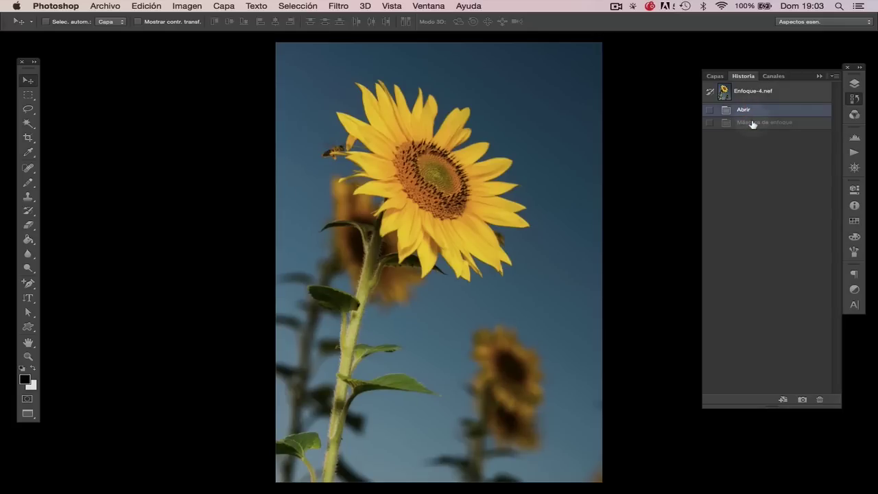
left_click(752, 123)
- Compare the flower centre at actual pixels with and without the Máscara de enfoque, leaving the sharpened state active
key("super+1")
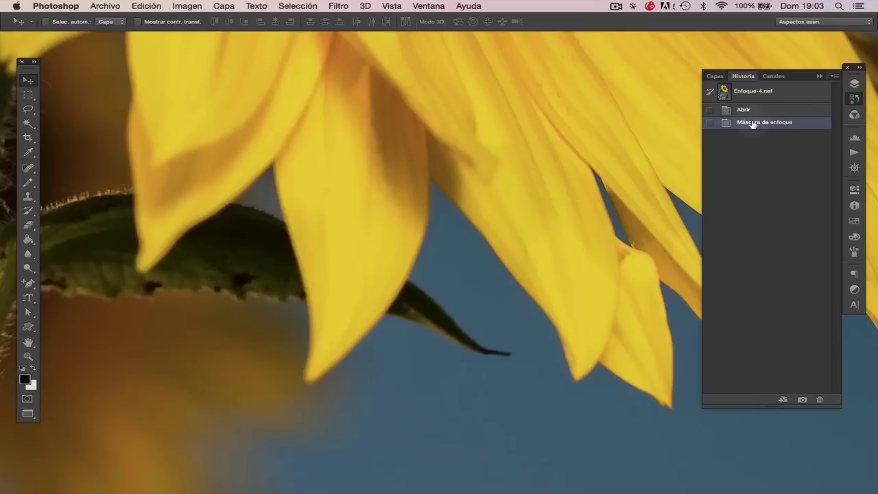
left_click_drag(572, 78, 558, 386)
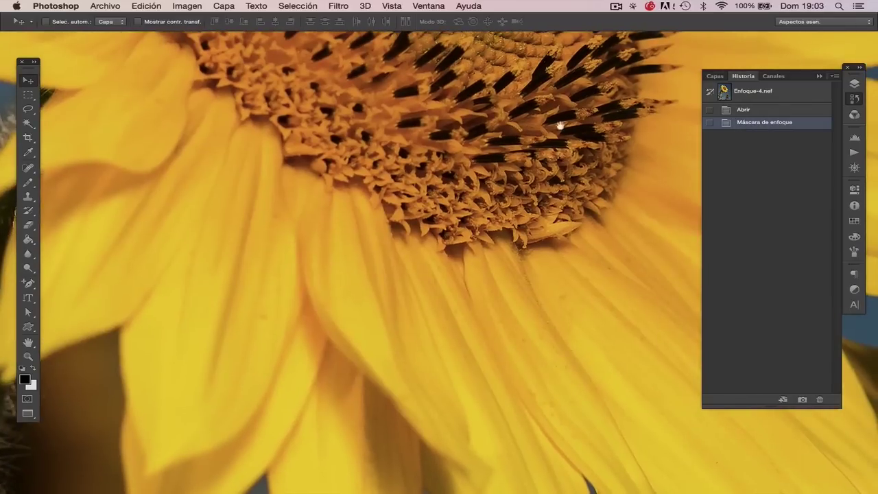
left_click_drag(558, 122, 519, 371)
left_click_drag(516, 175, 515, 212)
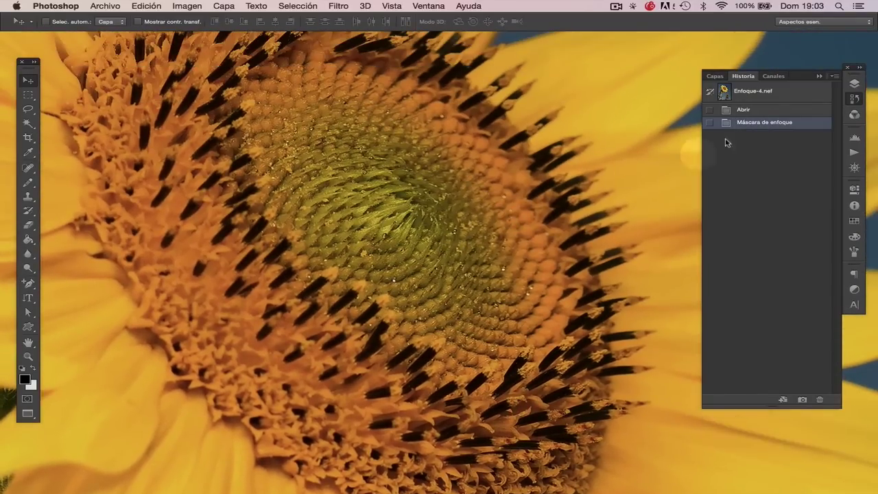
left_click(755, 110)
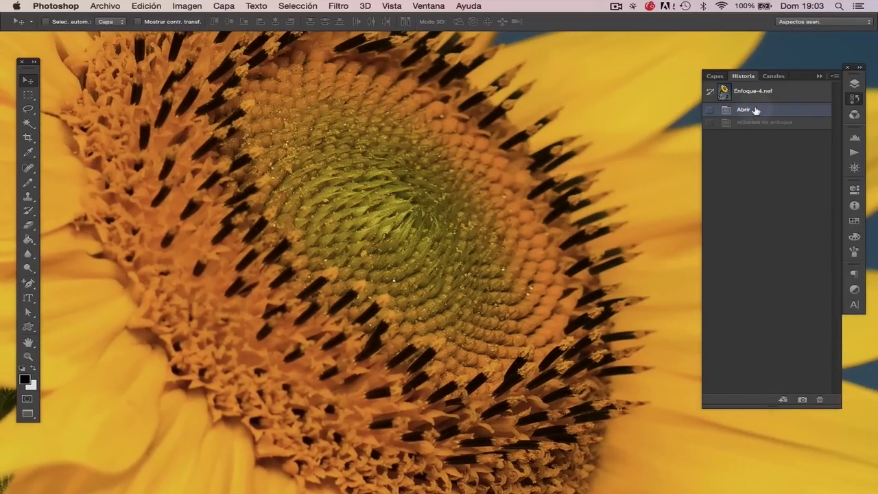
left_click(756, 123)
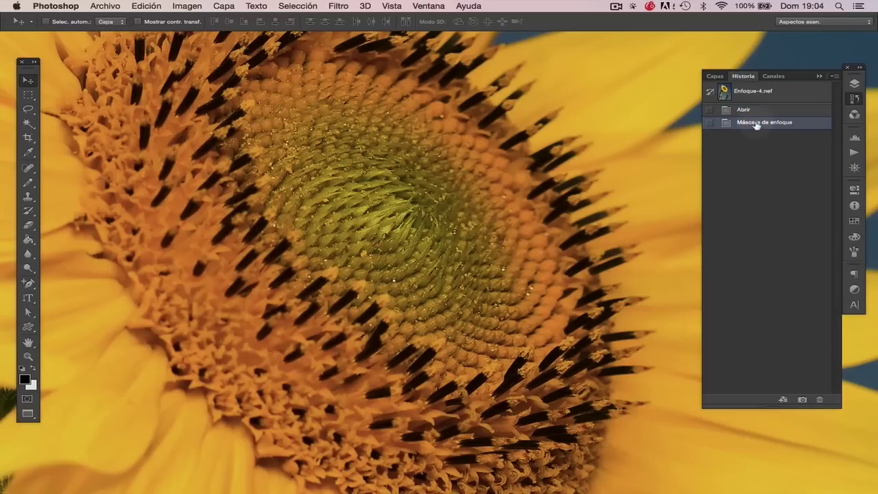
left_click(755, 110)
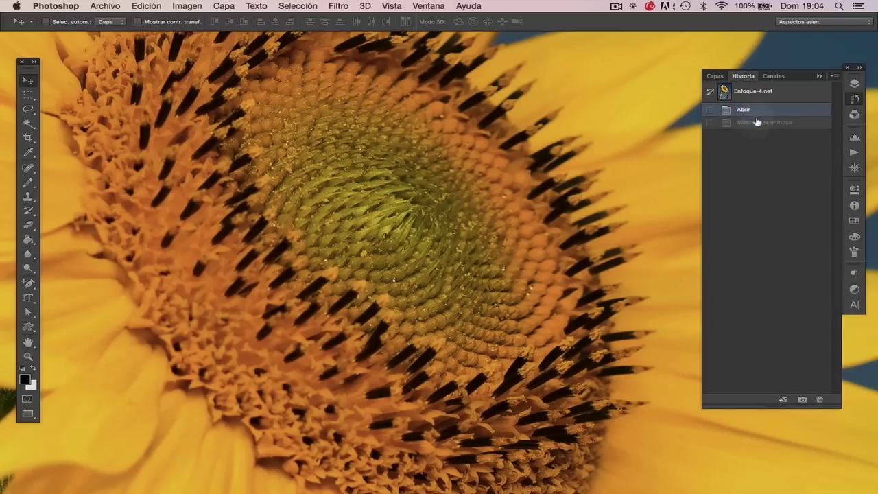
left_click(756, 125)
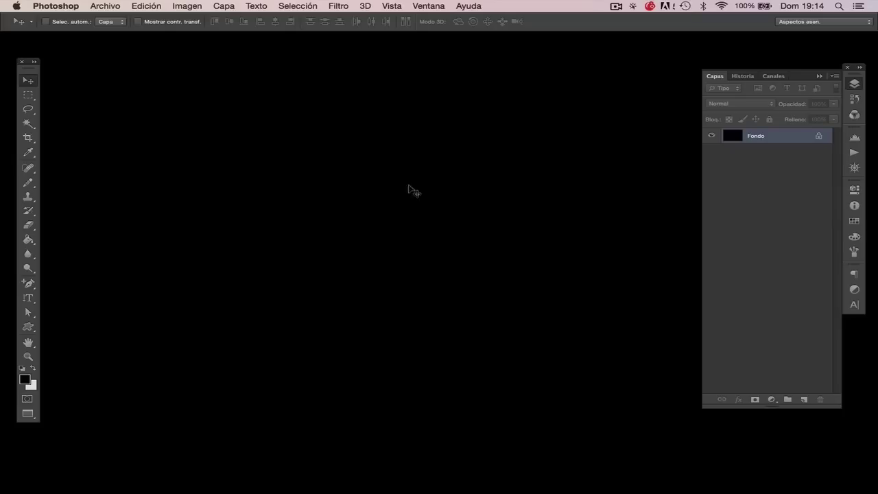
- Open the raw photo Enfoque-1.nef in Camera Raw
left_click(103, 6)
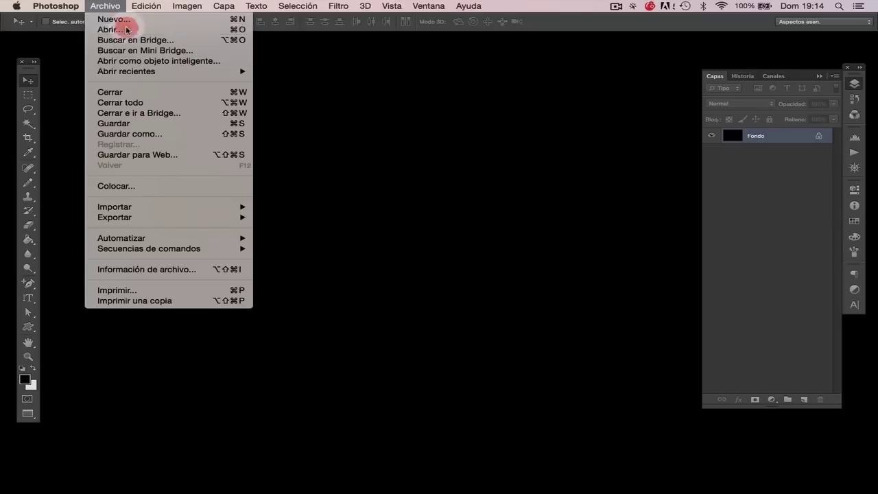
left_click(125, 30)
double_click(319, 91)
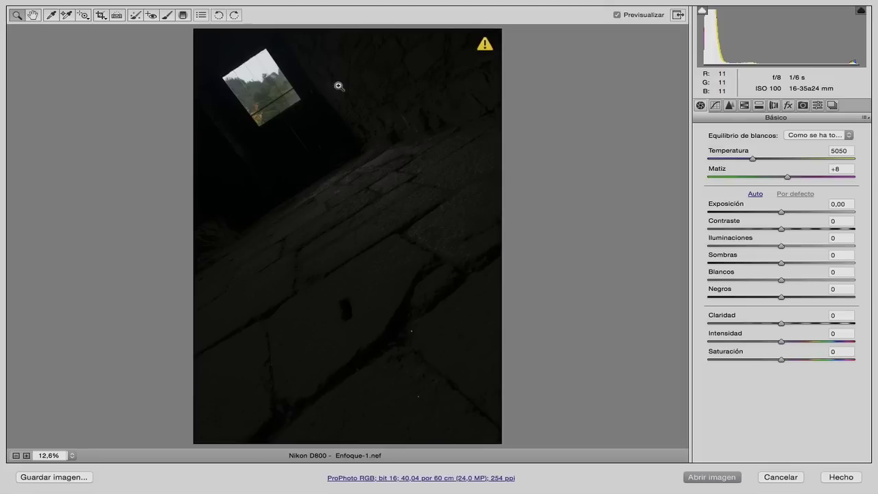
- Start from the Nublado white balance, raise Exposición to +1,15 and set Temperatura to 5150
left_click(848, 133)
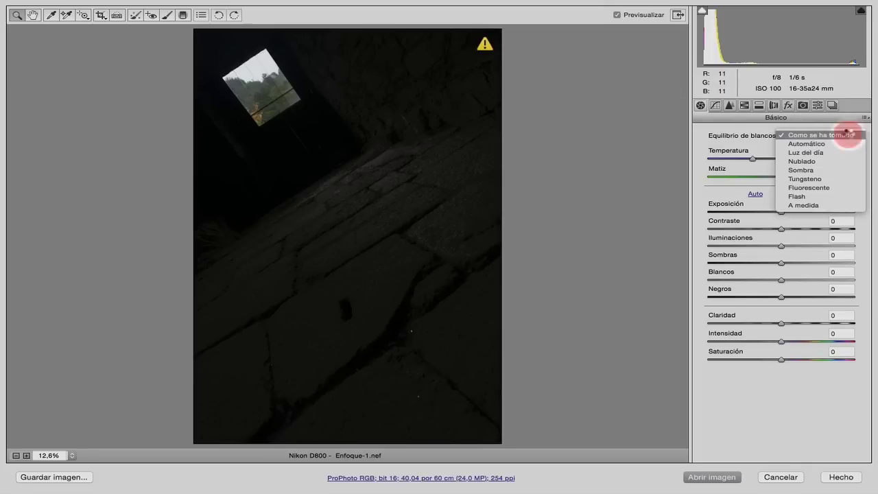
left_click(823, 161)
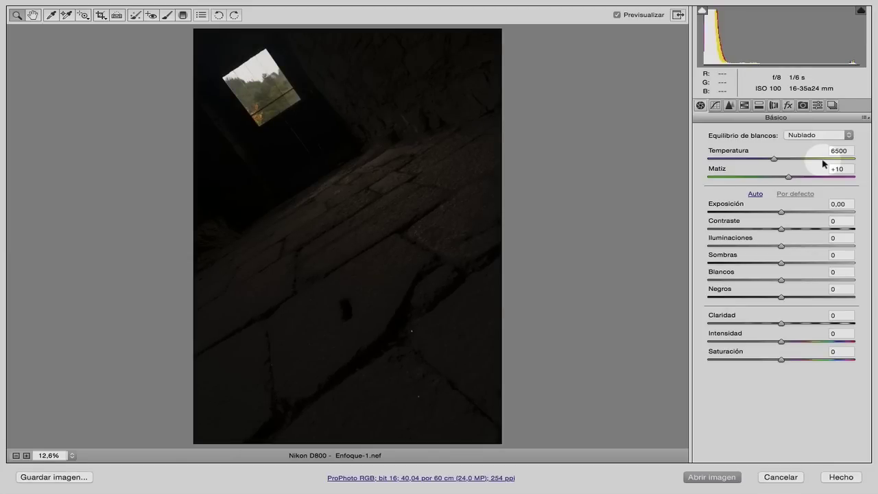
left_click_drag(781, 212, 797, 212)
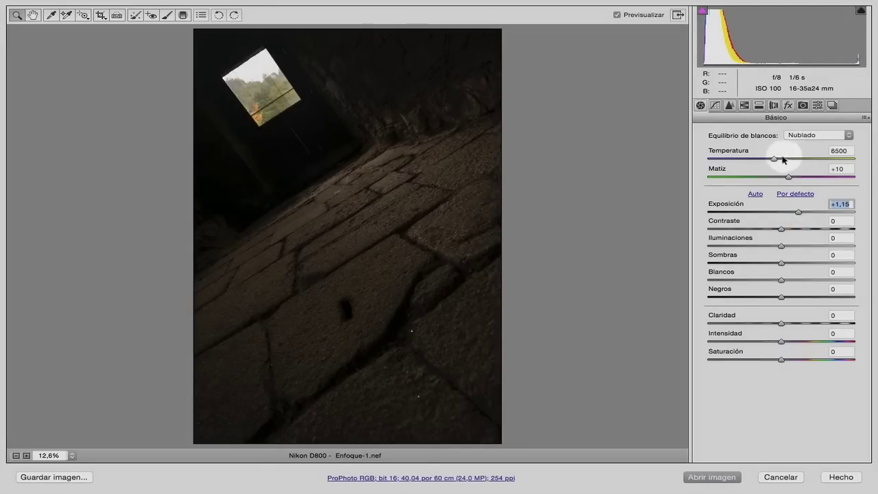
left_click_drag(775, 160, 755, 166)
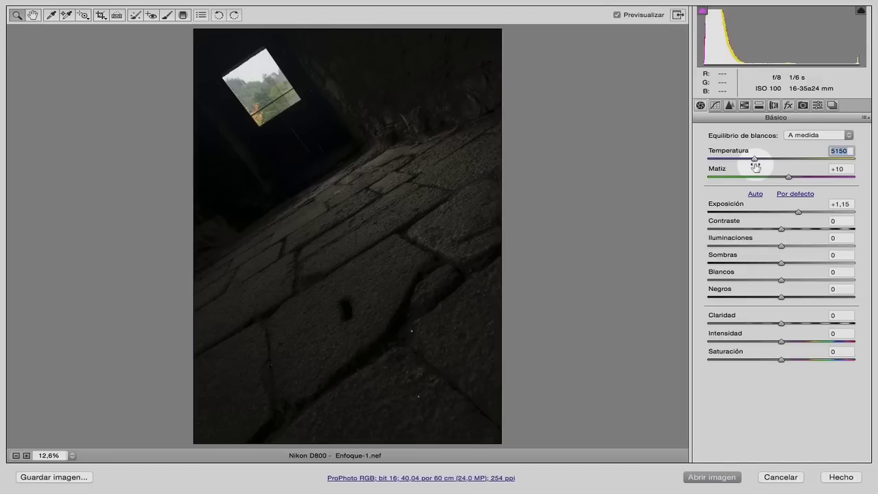
- Set Sombras to +84, Iluminaciones to -100, Blancos to +68 and Contraste to +26
left_click_drag(780, 260, 842, 259)
left_click_drag(780, 245, 705, 253)
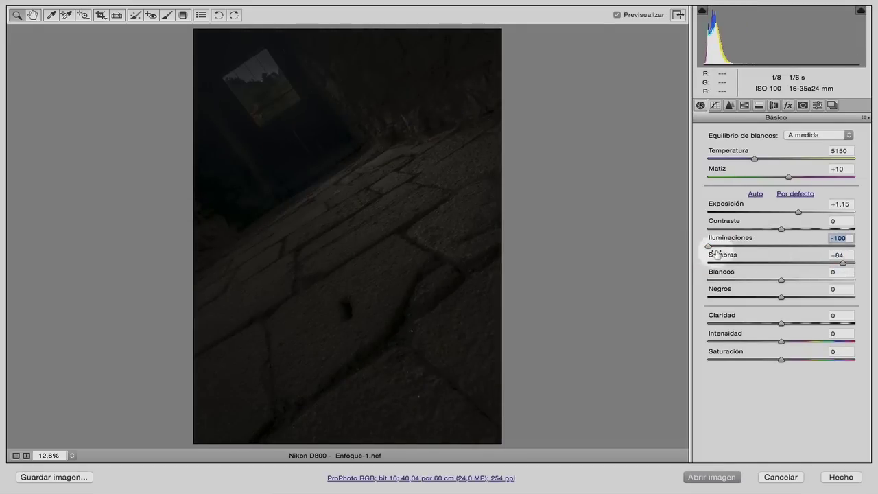
left_click_drag(782, 281, 830, 281)
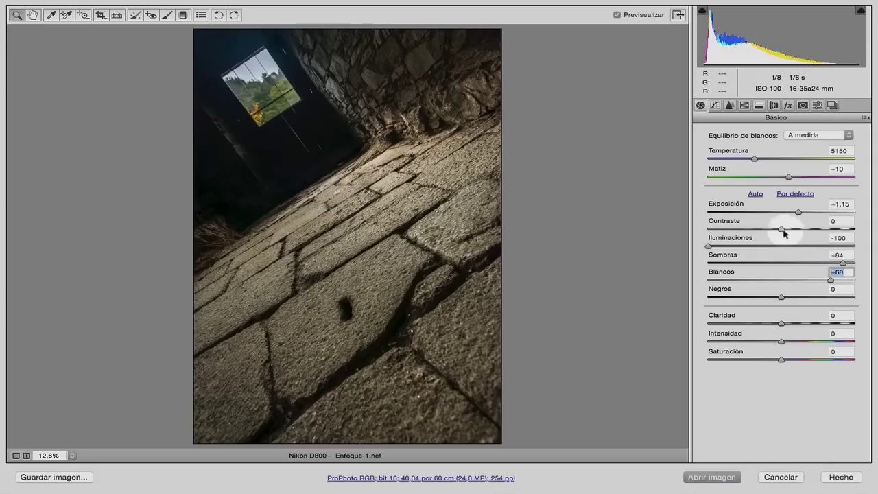
left_click_drag(778, 233, 798, 230)
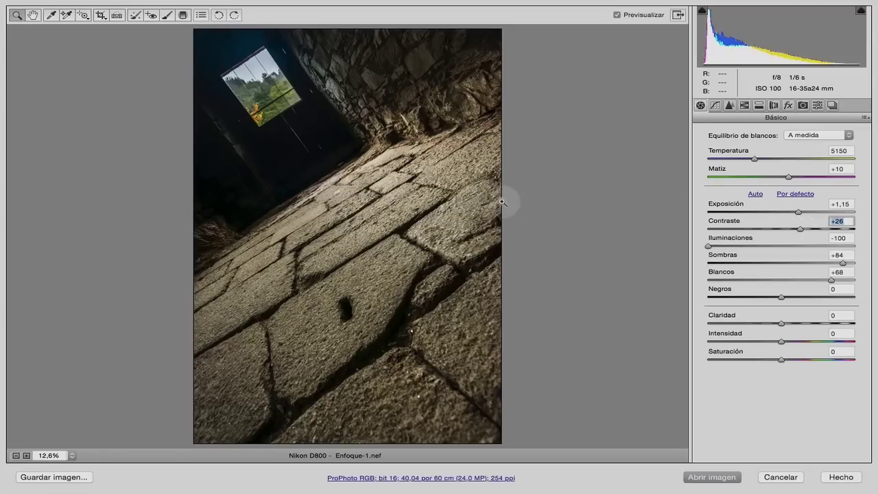
- Inspect the window and the stone floor texture, try Claridad at +100 and settle on +63
left_click(343, 145)
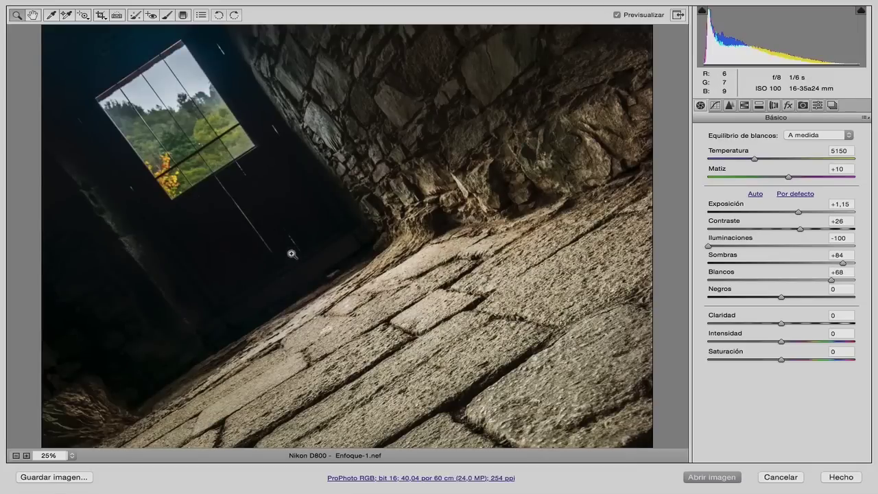
left_click(209, 140)
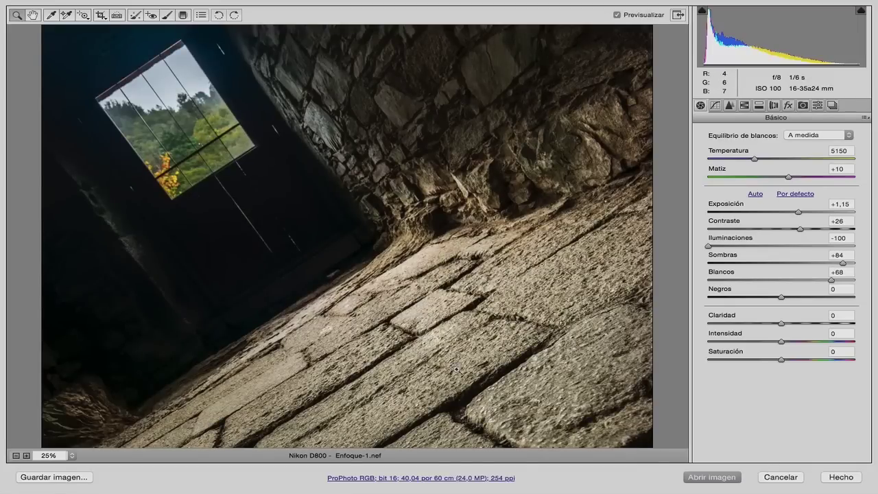
left_click(510, 384)
left_click_drag(510, 384, 470, 171)
left_click_drag(452, 125, 454, 260)
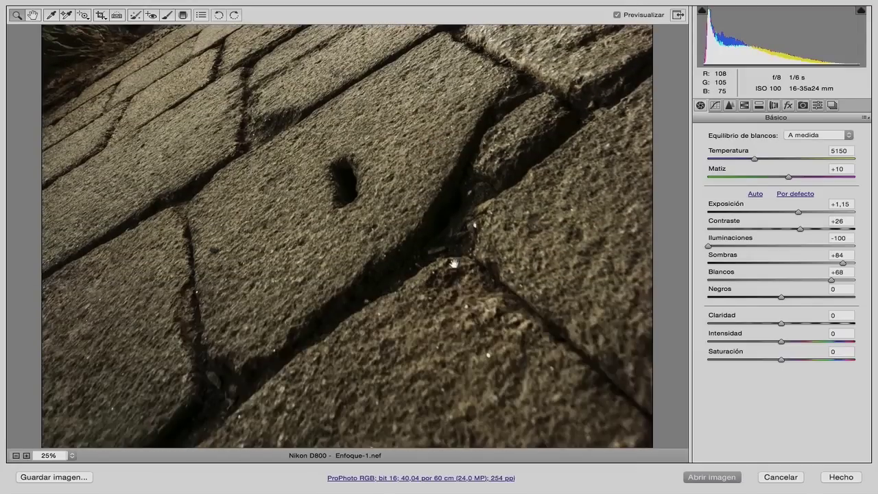
left_click(515, 337)
left_click_drag(515, 337, 516, 356)
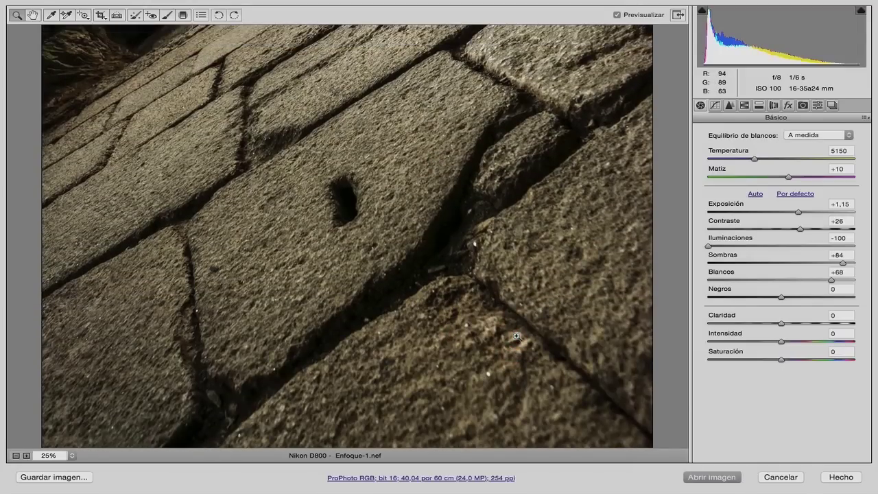
left_click_drag(781, 324, 871, 326)
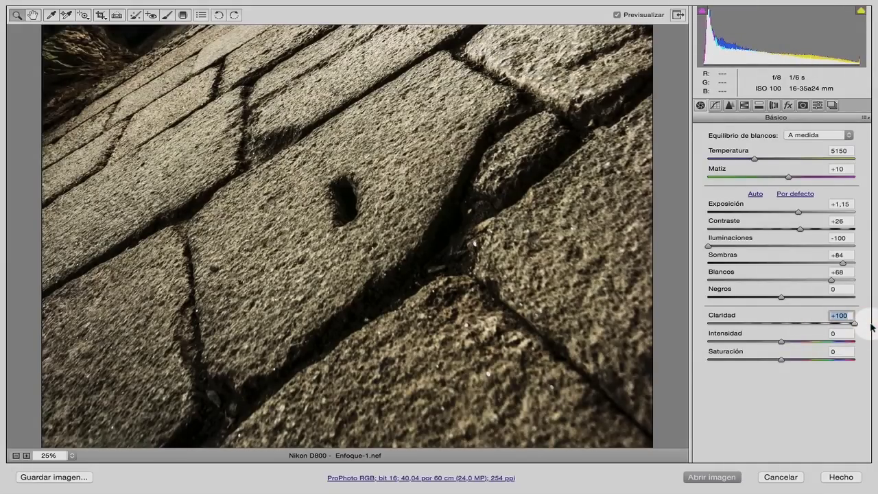
left_click_drag(855, 325, 828, 329)
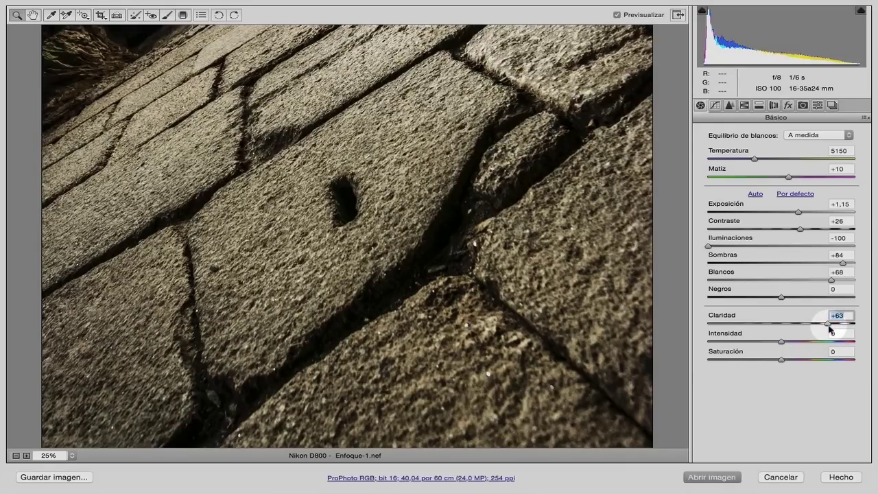
- Set the capture sharpening for the stone to Cantidad 74, Radio 2,5, Detalle 85 and Máscara 34
left_click(729, 106)
left_click_drag(737, 169, 704, 183)
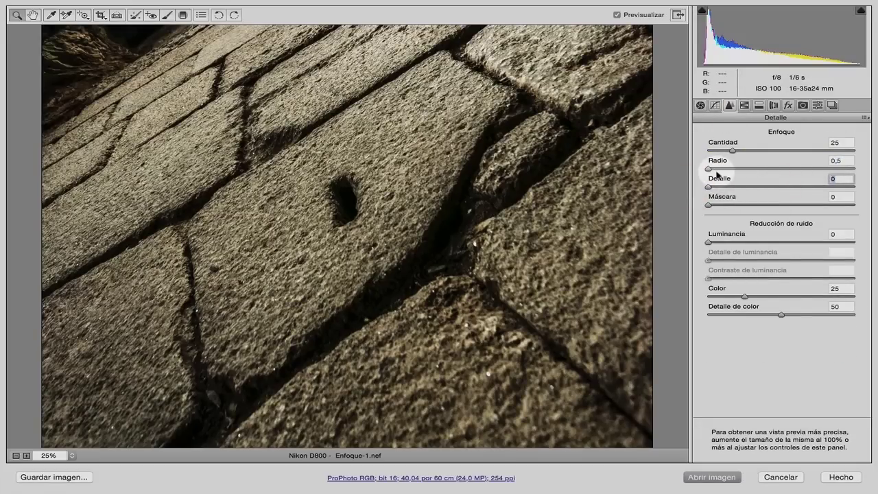
left_click_drag(732, 151, 780, 151)
left_click_drag(709, 169, 807, 168)
left_click_drag(807, 165, 827, 168)
left_click_drag(708, 187, 832, 184)
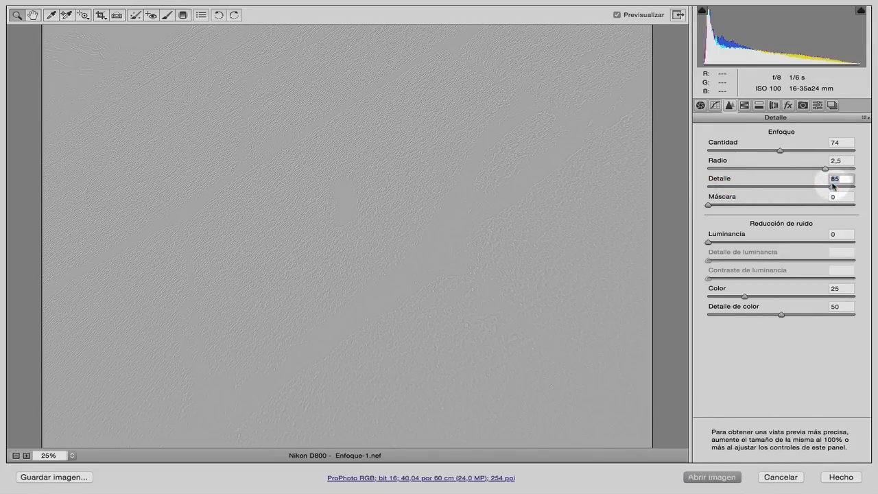
left_click_drag(710, 204, 760, 202)
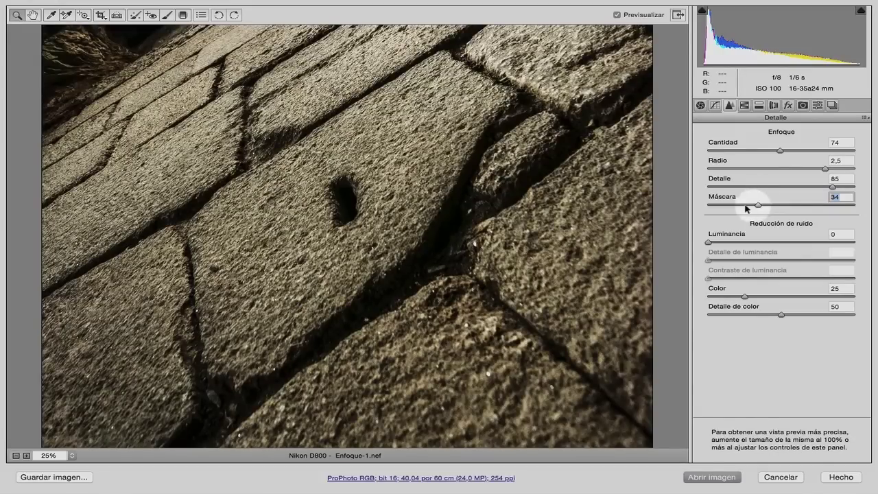
- Set the workflow output size to fit 20 by 30 cm and open the image in Photoshop
left_click(500, 478)
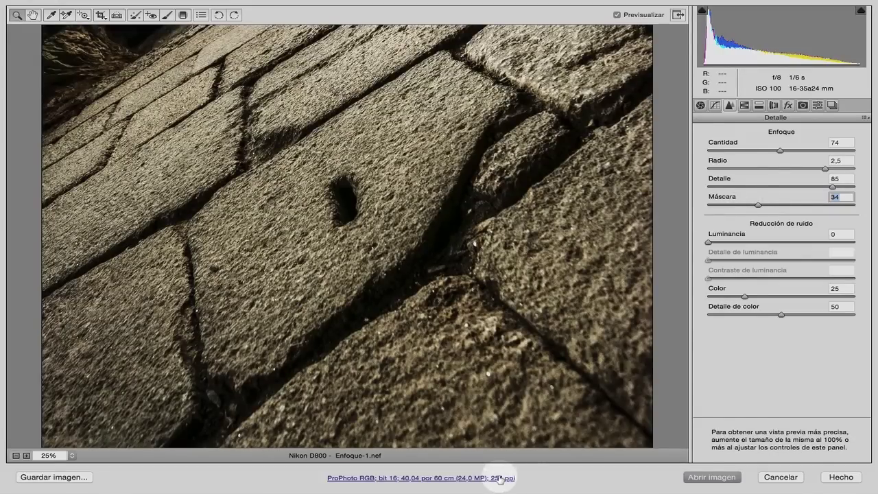
double_click(342, 189)
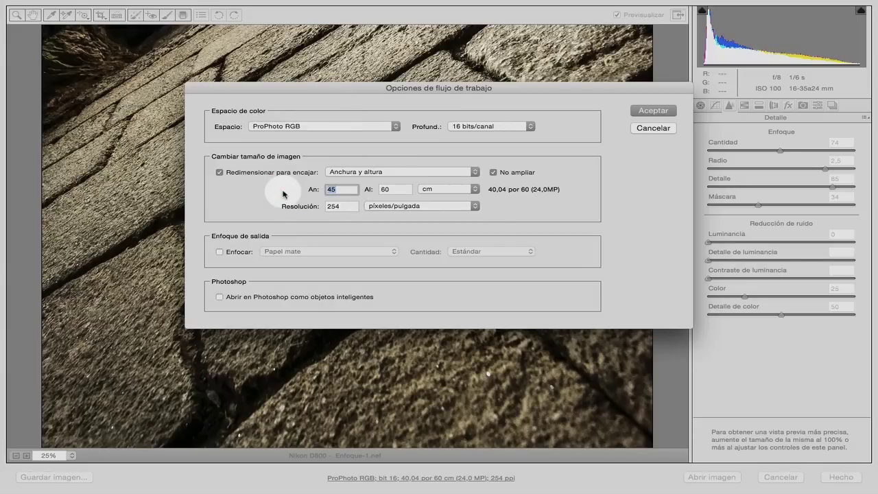
type("20")
key("Tab")
type("30")
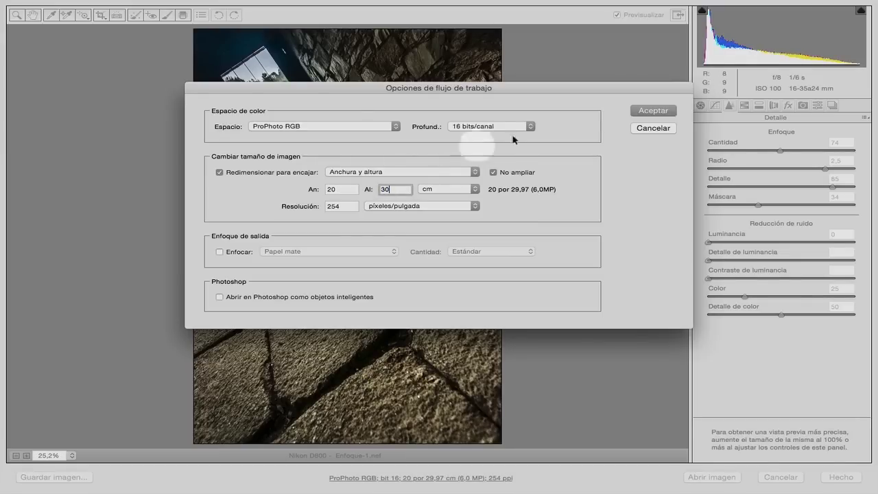
left_click(657, 111)
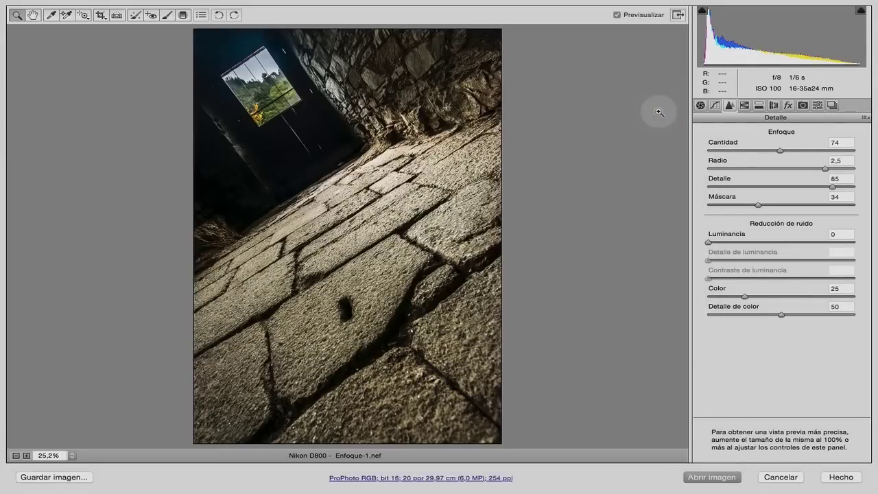
key("Return")
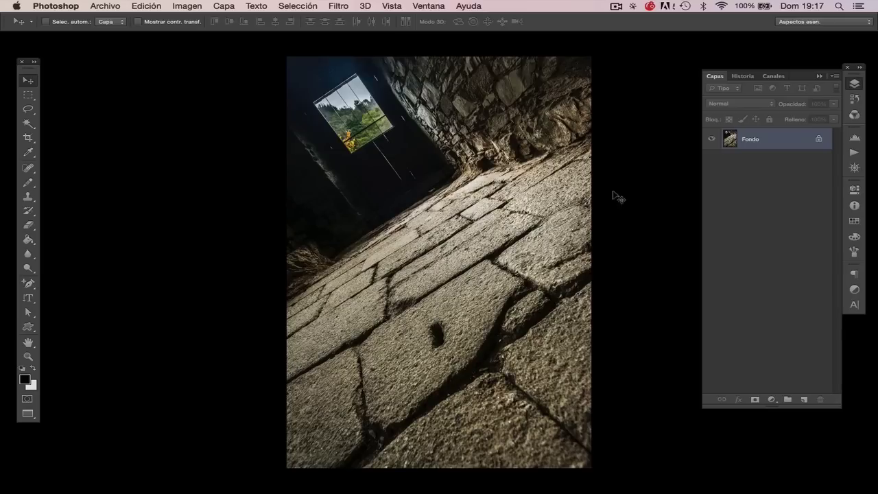
- Duplicate the Fondo layer and view the stone floor at actual pixels
left_click_drag(733, 142, 803, 399)
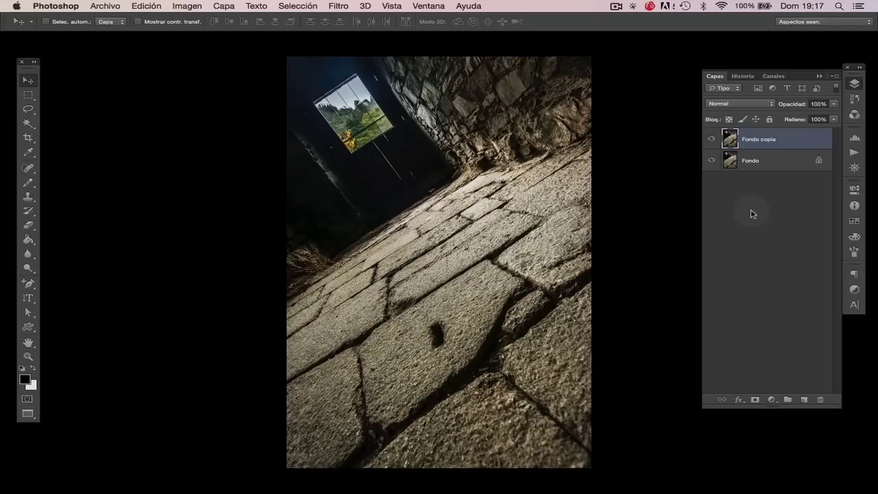
key("super+0")
left_click(392, 5)
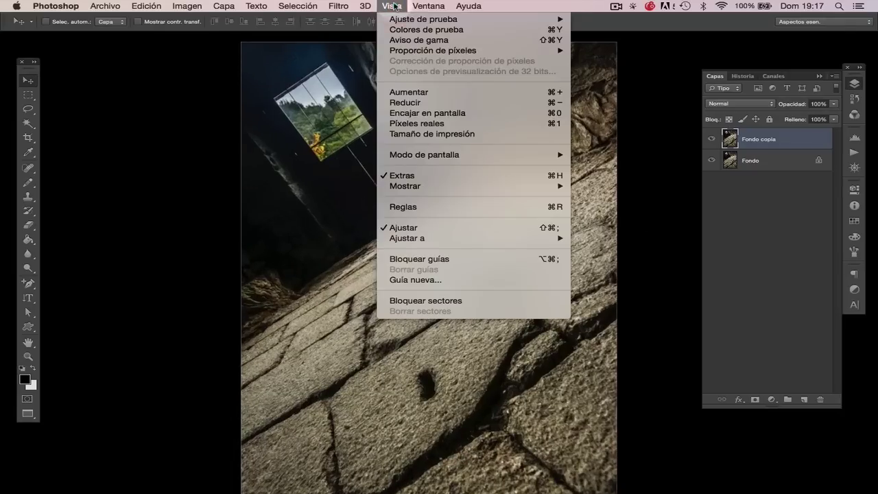
left_click(418, 124)
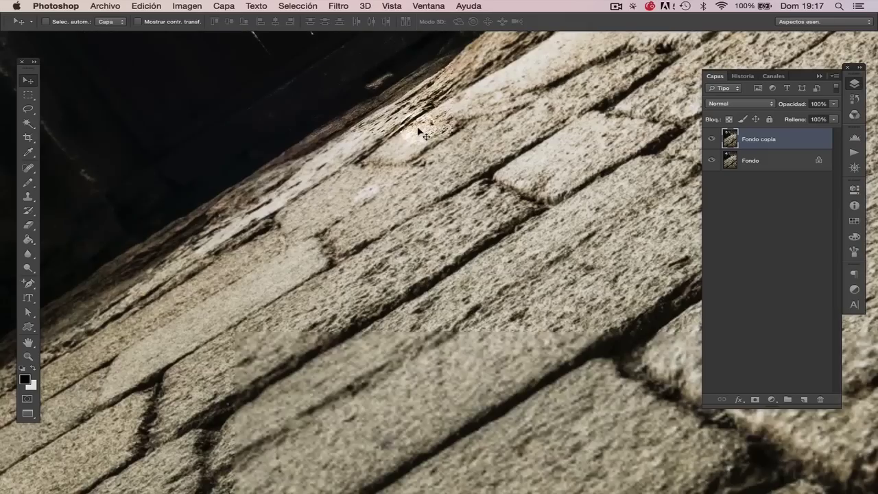
left_click_drag(503, 285, 427, 130)
left_click_drag(476, 291, 440, 232)
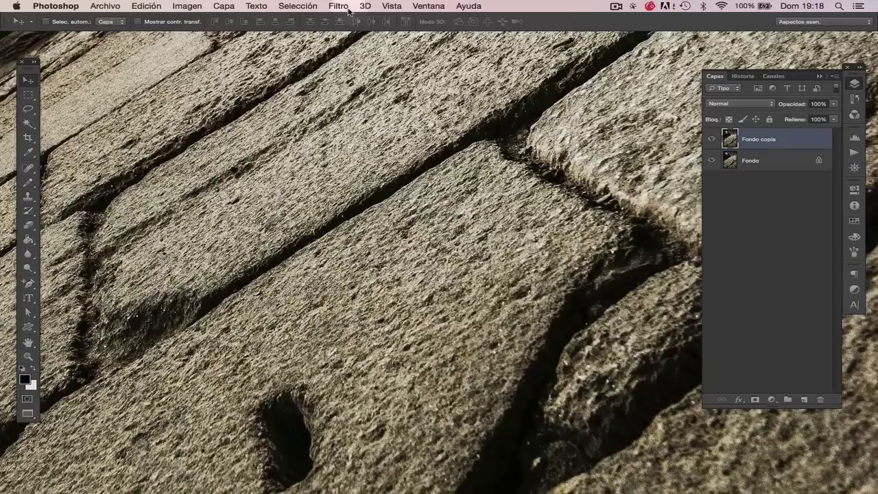
- Start a Máscara de enfoque filter on the duplicate layer with Cantidad at 500 %
left_click(352, 7)
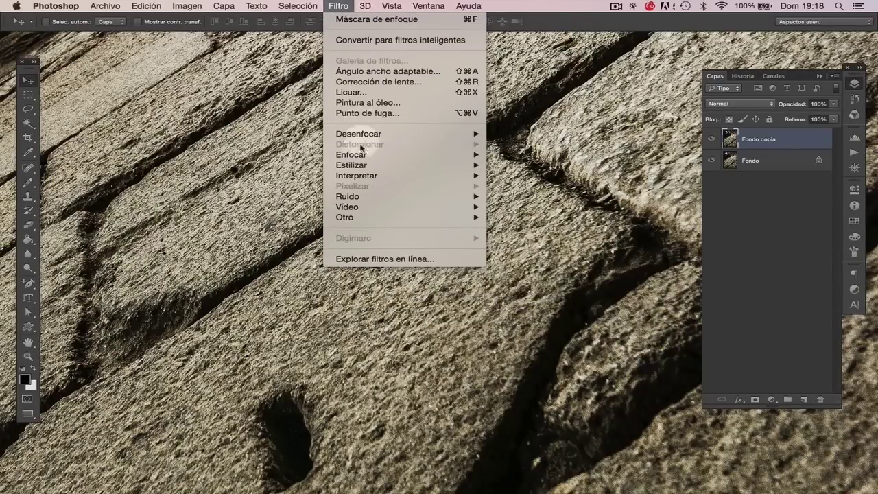
mouse_move(357, 154)
left_click(557, 196)
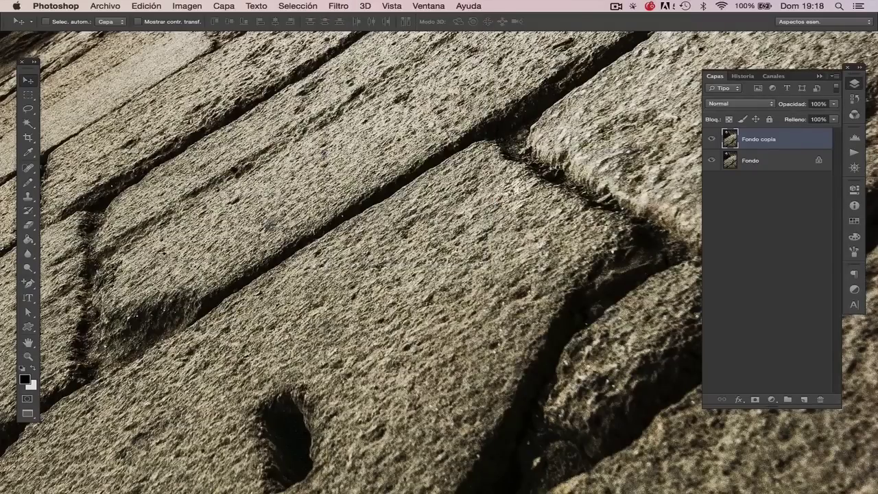
left_click_drag(747, 238, 578, 241)
left_click_drag(630, 207, 831, 210)
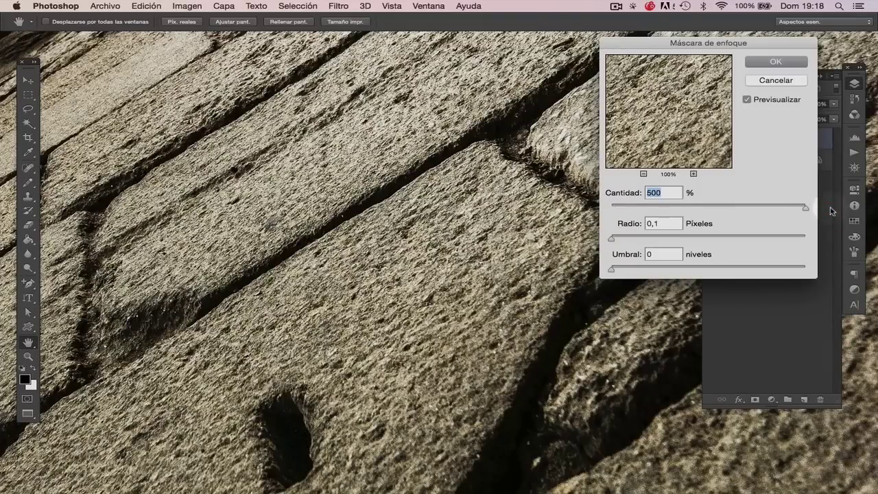
- Raise the filter's Radio in small increments while judging the stone texture, settling on 0,3 píxeles
left_click(664, 224)
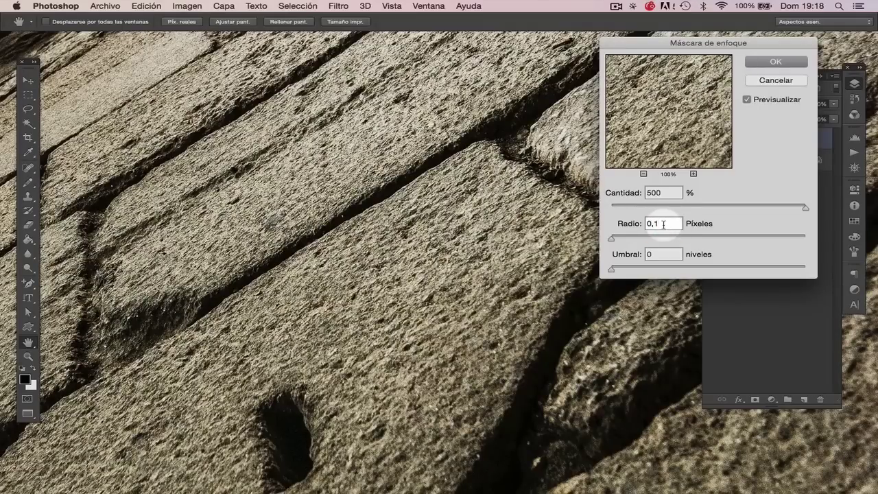
left_click(662, 223)
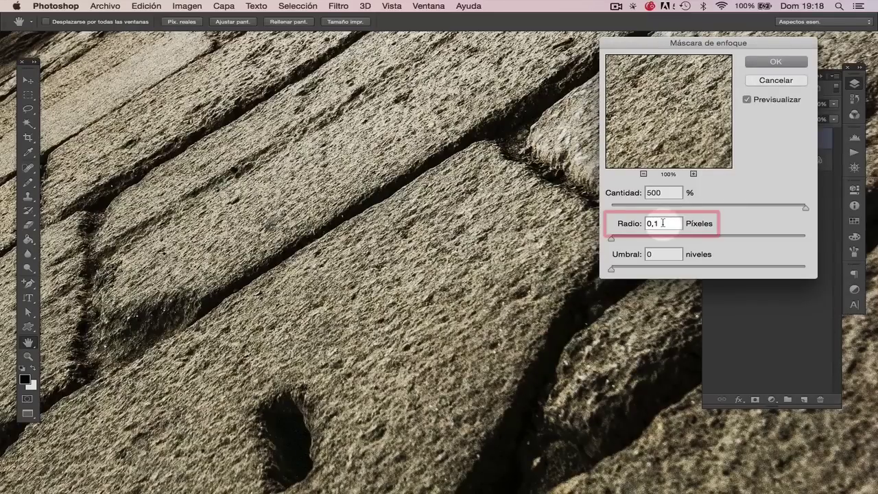
key("Up")
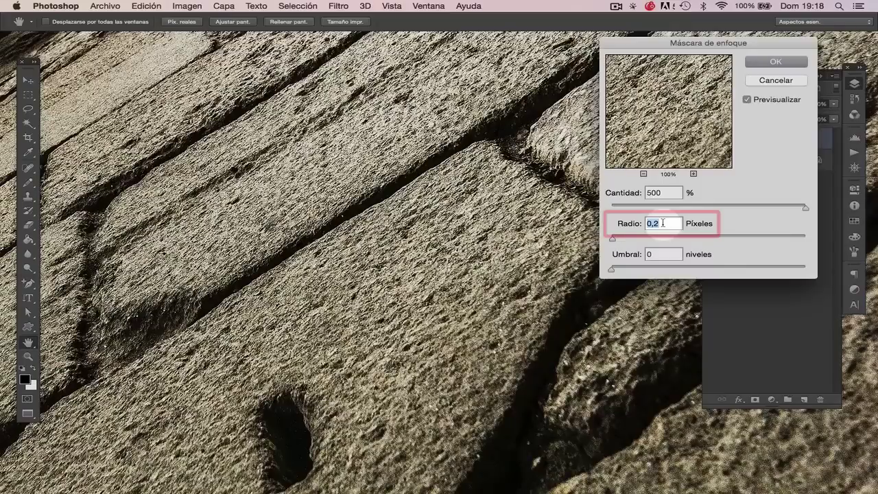
key("Up")
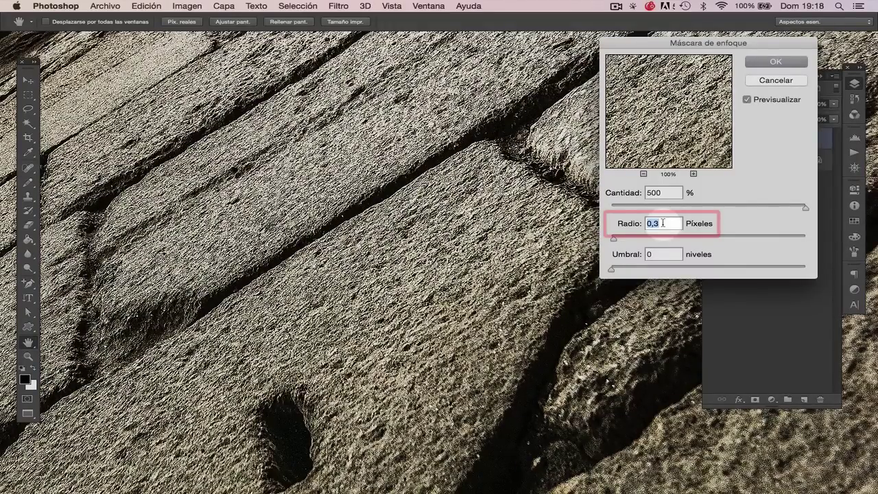
key("Down")
key("Up")
- Set Cantidad to 96 %, compare the stone with and without the preview, and apply the sharpening
left_click_drag(804, 206, 712, 217)
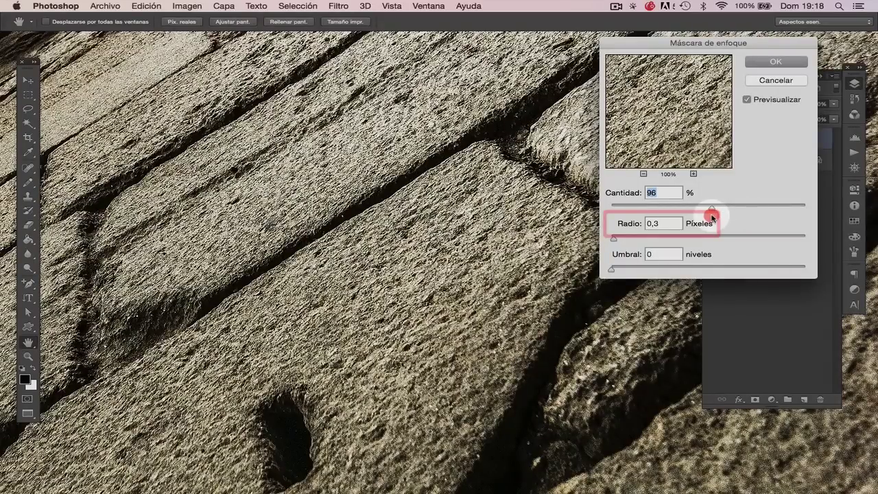
left_click(747, 100)
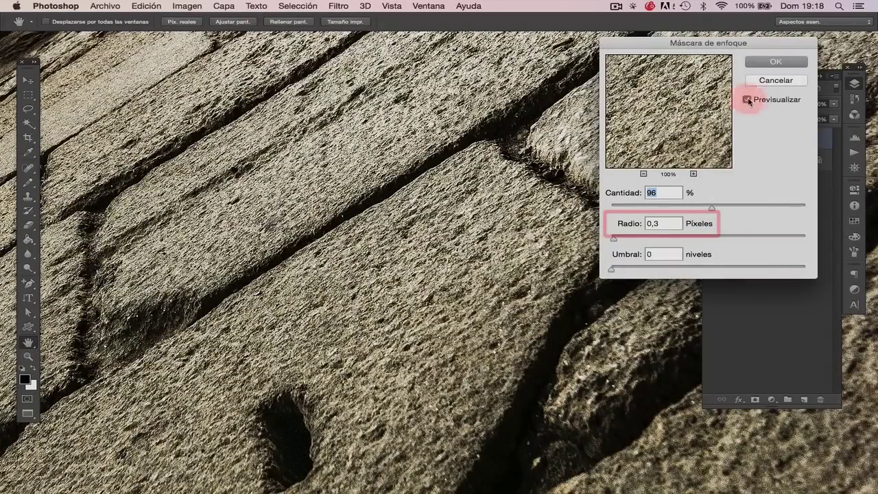
left_click(748, 100)
left_click(748, 100)
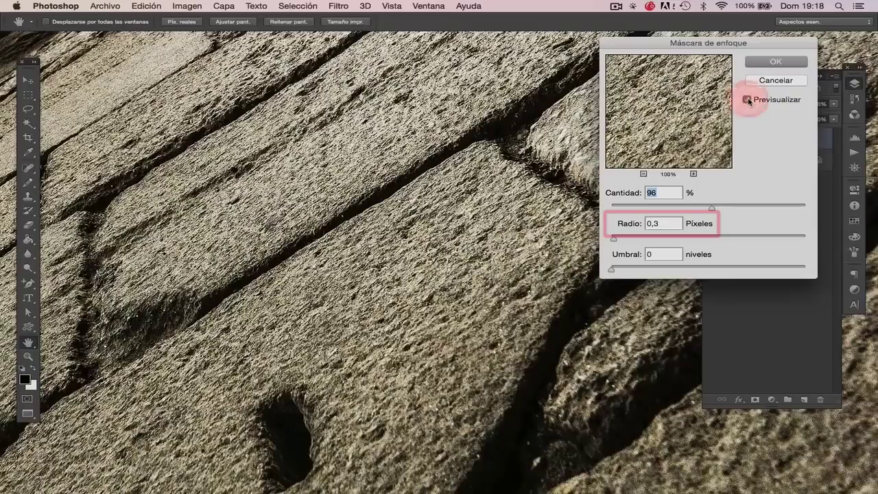
left_click(747, 100)
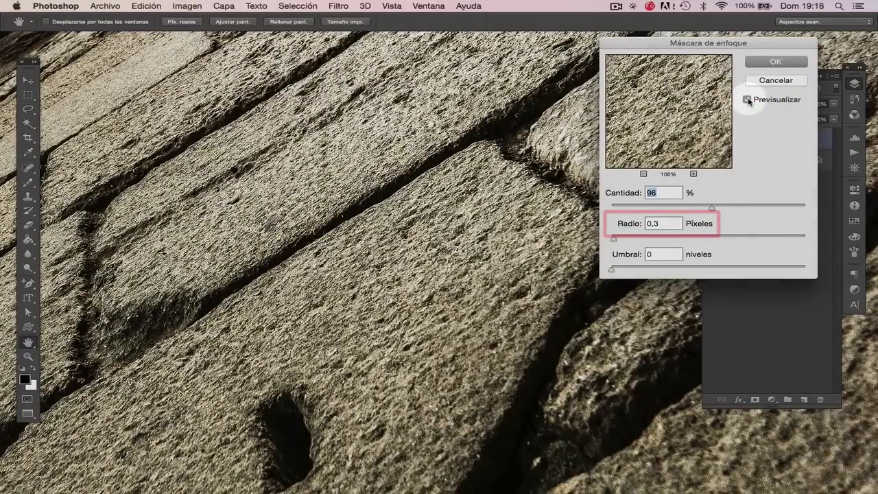
left_click(748, 100)
left_click(748, 100)
left_click(764, 63)
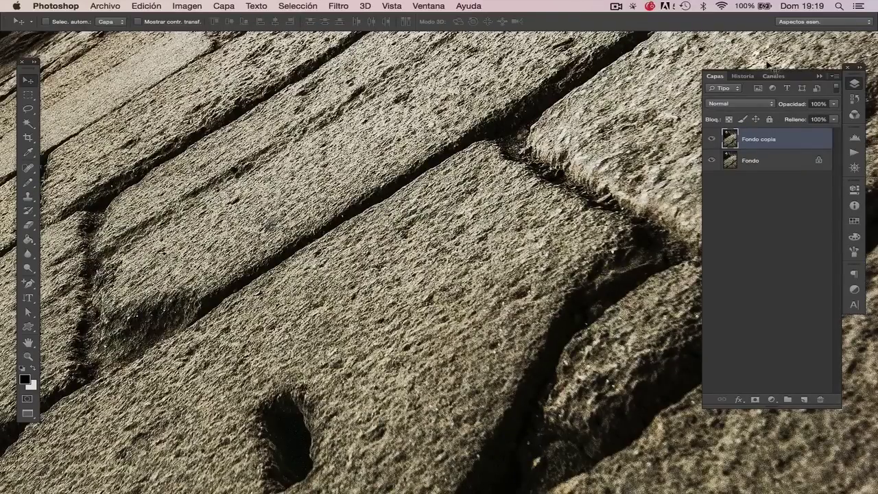
- Fit the image on screen and set a second Máscara de enfoque to Cantidad 19 % and Radio 387,0 píxeles
left_click(392, 6)
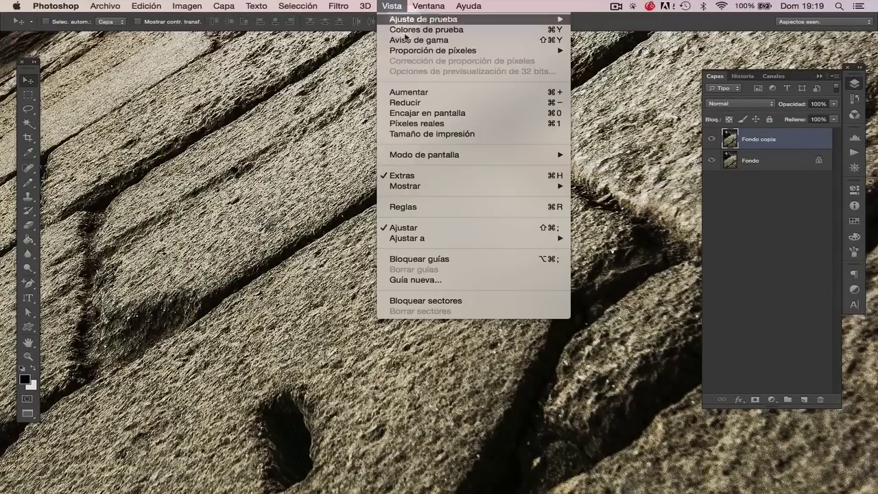
left_click(412, 113)
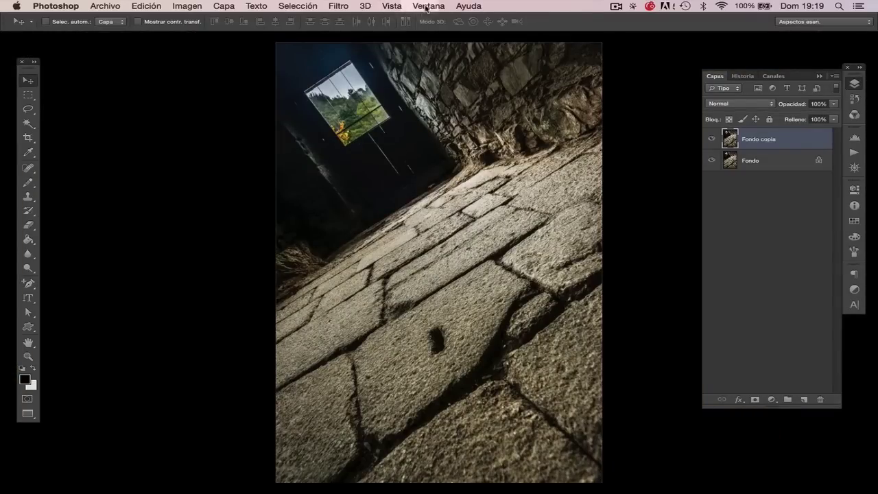
left_click(338, 6)
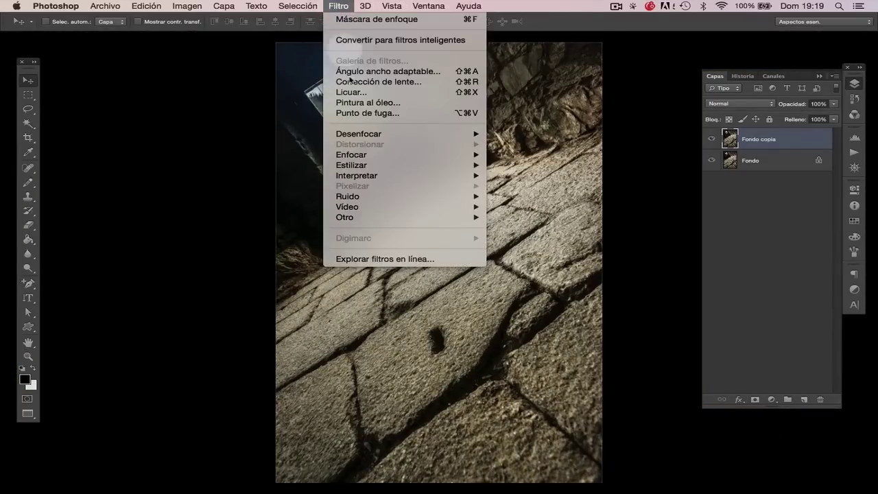
mouse_move(363, 155)
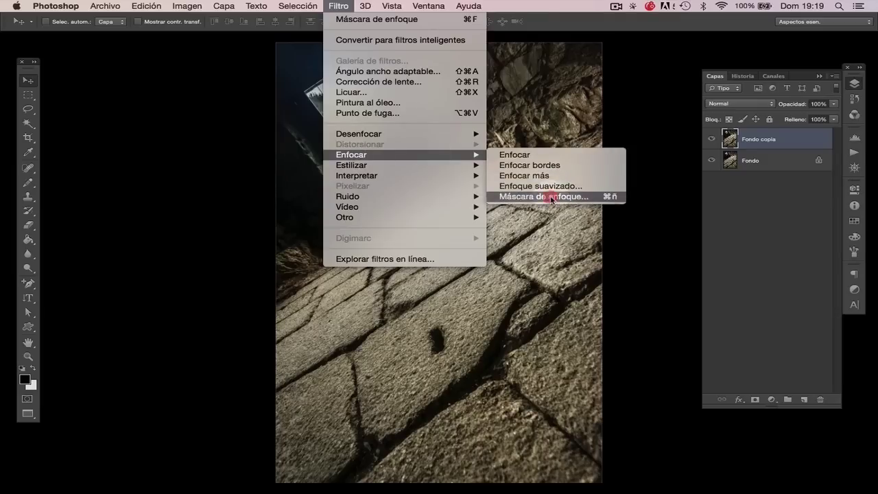
left_click(552, 197)
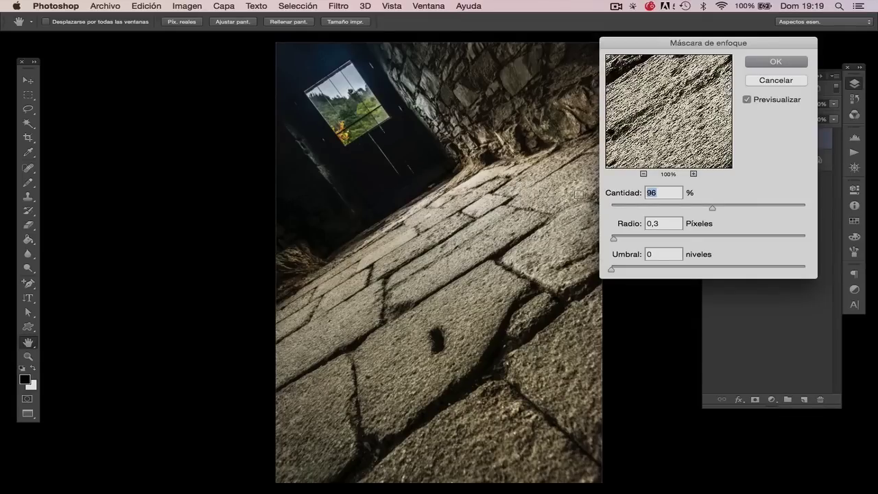
left_click_drag(714, 208, 788, 242)
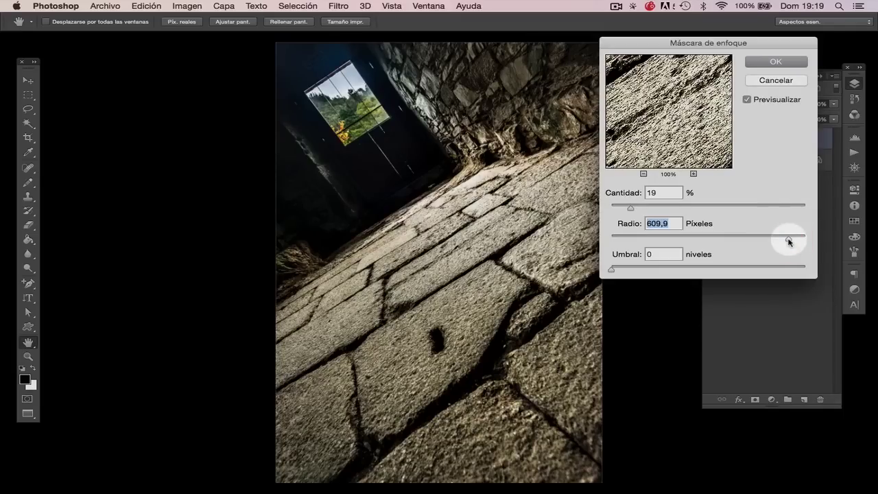
mouse_move(789, 242)
left_mouse_down()
mouse_move(761, 239)
mouse_move(779, 243)
left_mouse_up()
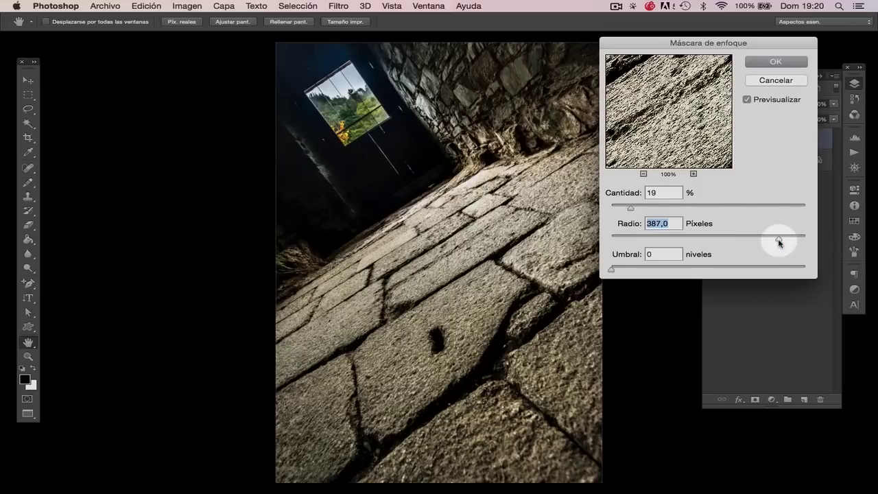
- Compare the whole image with and without the large-radius preview and apply the filter
left_click(747, 100)
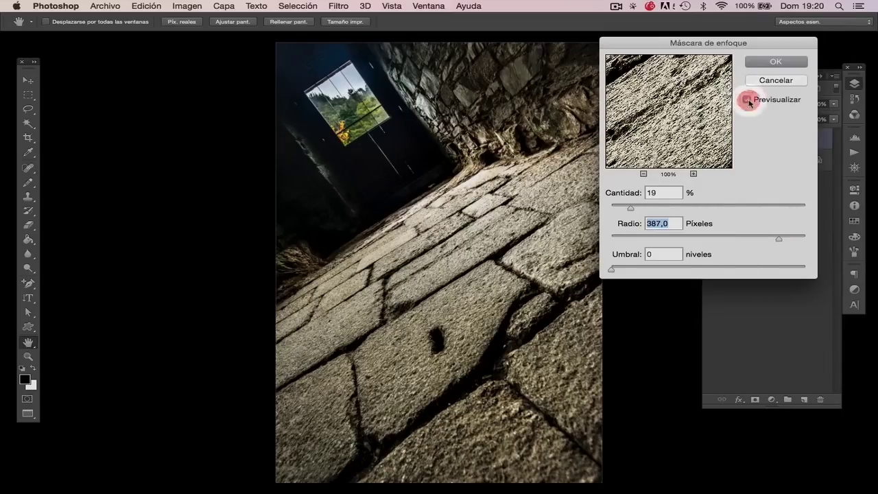
left_click(748, 100)
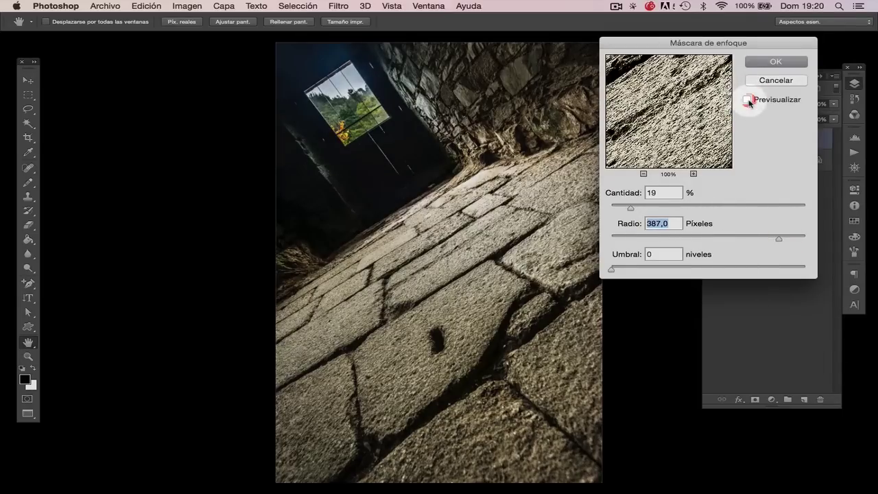
left_click(748, 100)
left_click(747, 100)
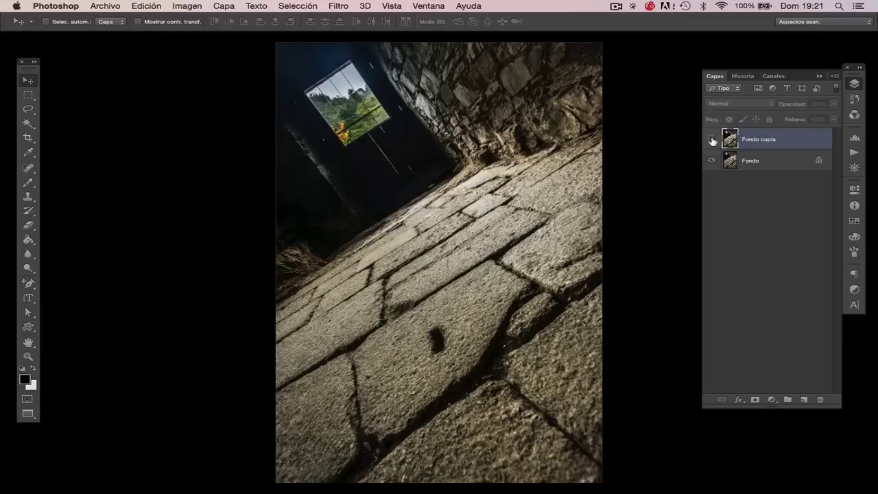
- Compare the sharpened Fondo copia layer with the original, first on the whole image and then enlarged on the stone
left_click(711, 141)
left_click(711, 140)
left_click(711, 140)
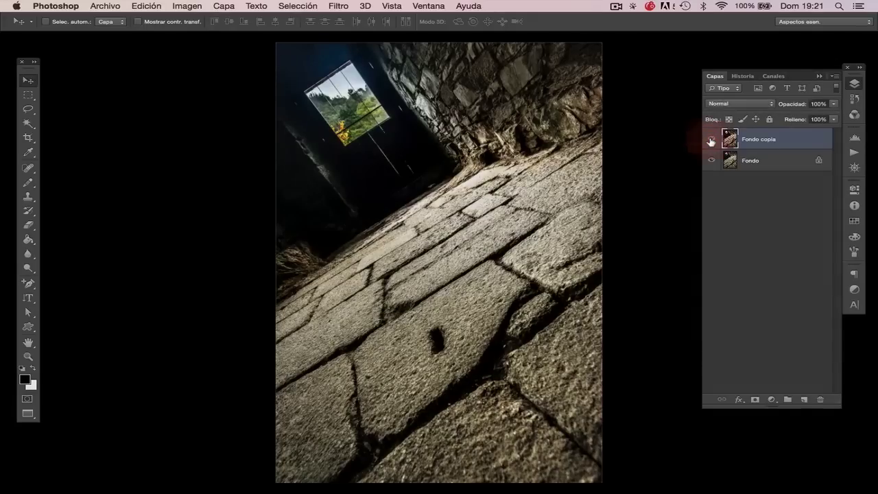
left_click(711, 141)
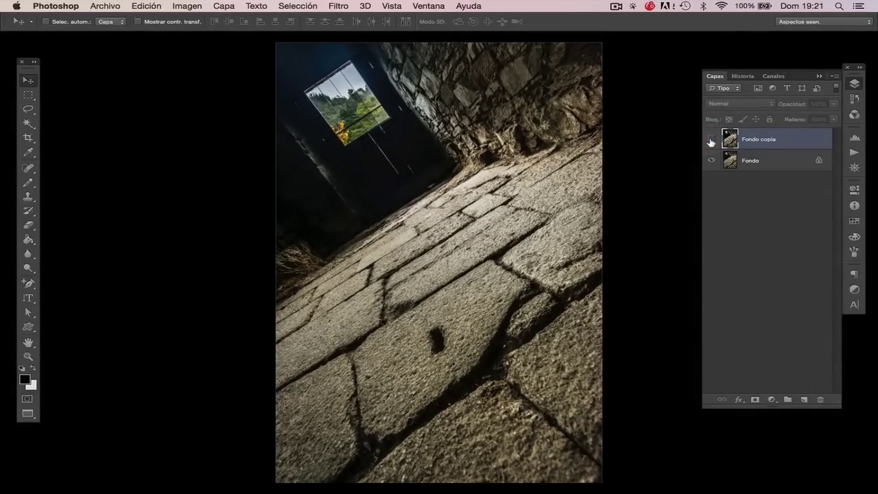
left_click(711, 141)
left_click(711, 140)
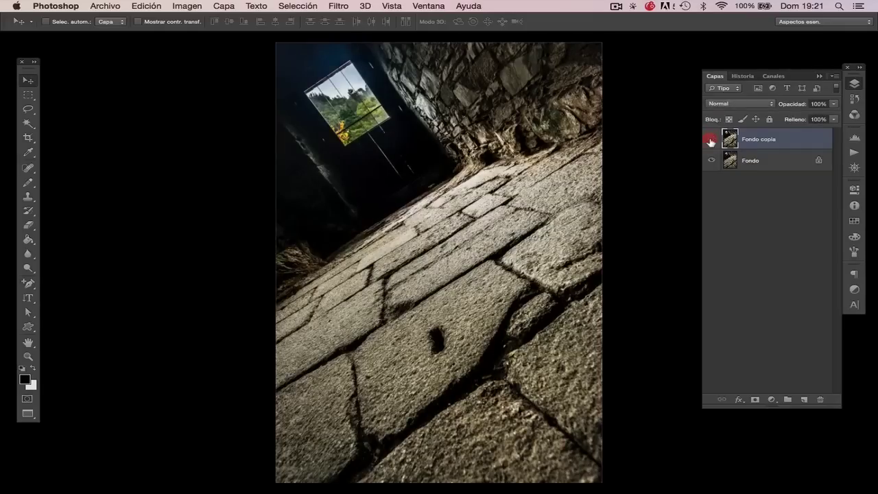
left_click(711, 140)
key("super+plus")
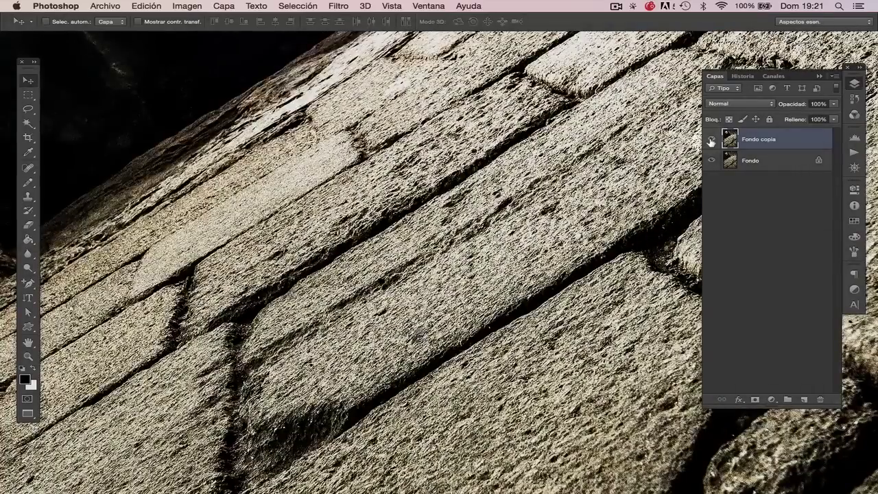
left_click(711, 140)
left_click(711, 140)
left_click(711, 140)
left_click(711, 140)
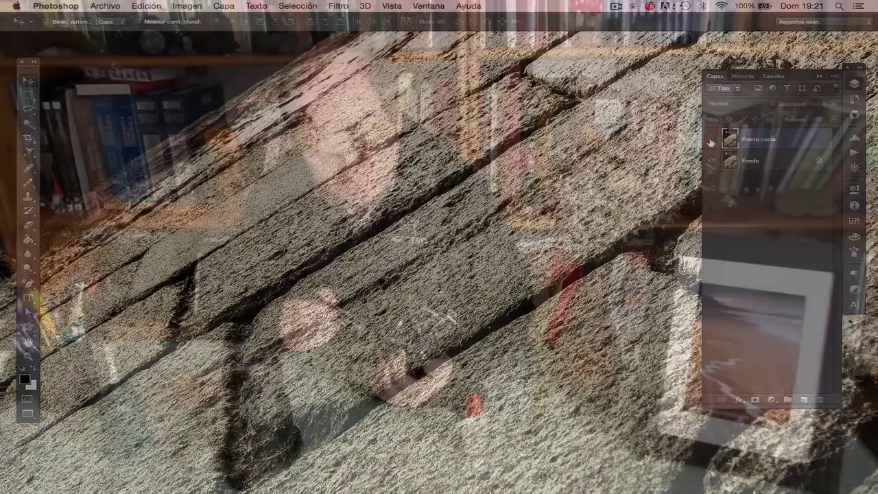